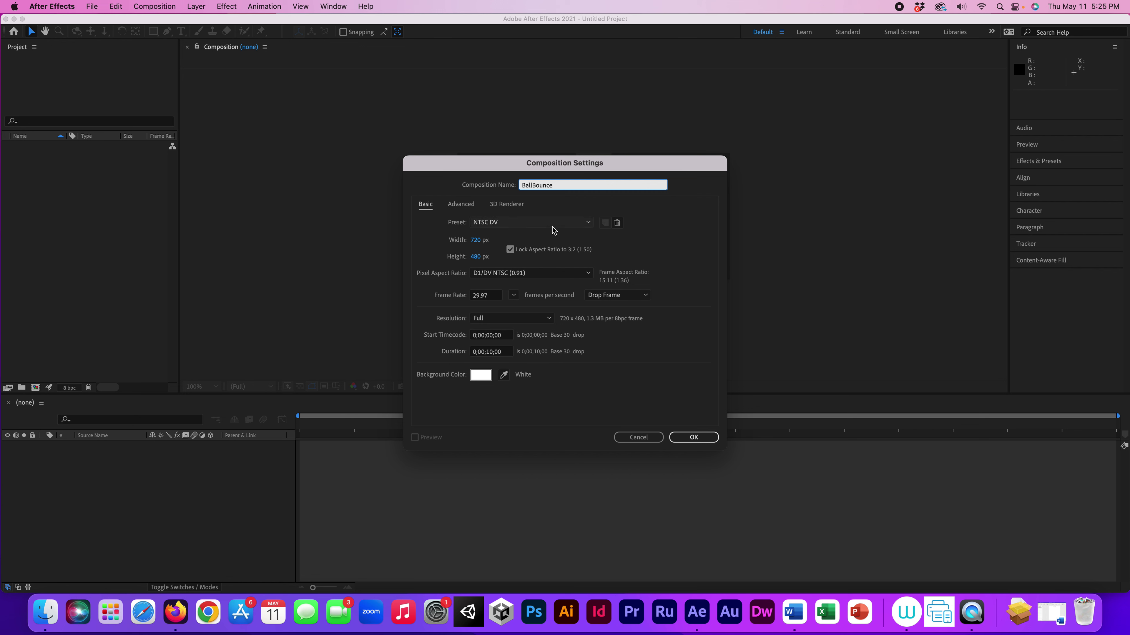
# Step: Create the BallBounce composition with the NTSC DV preset at 720 x 480 px and a 10-second duration
pyautogui.click(574, 226)
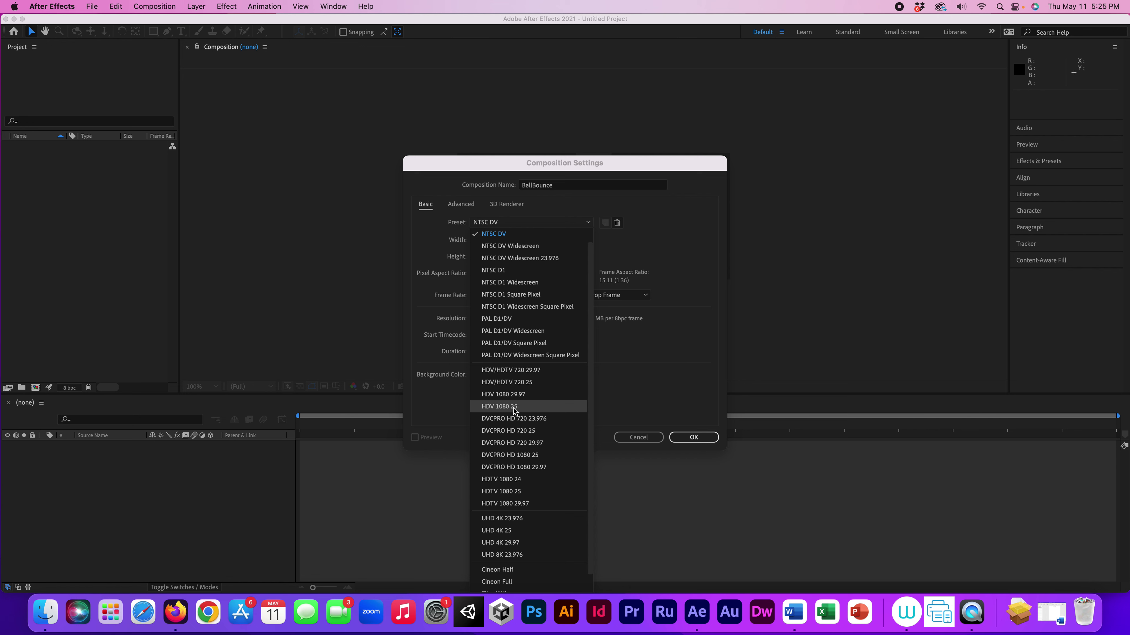
pyautogui.click(518, 205)
pyautogui.click(425, 204)
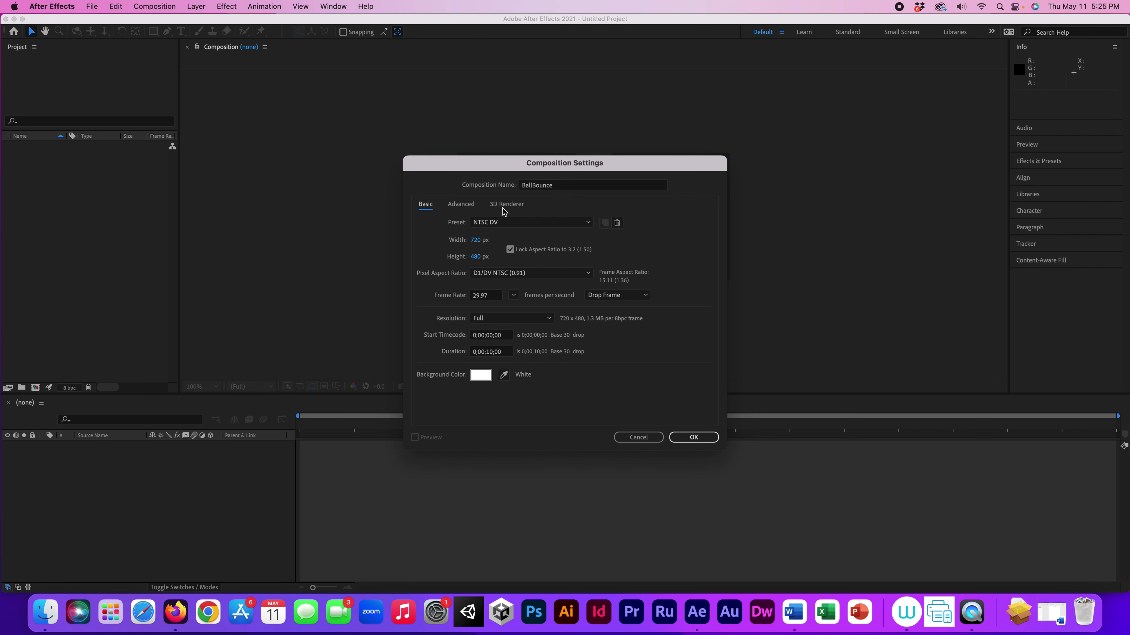
pyautogui.click(692, 438)
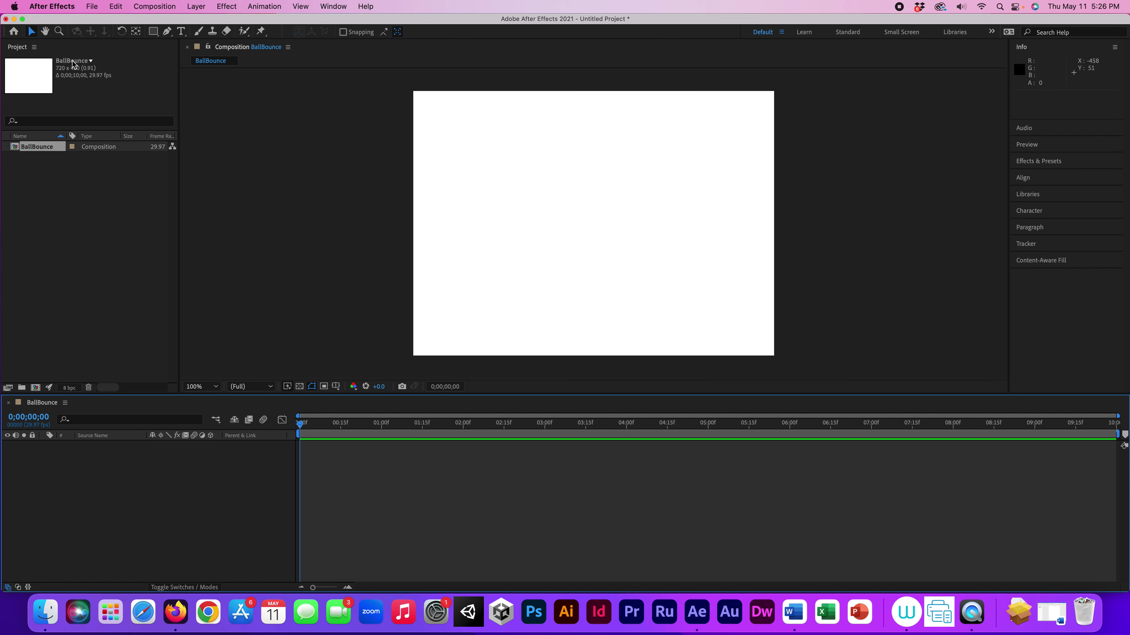
pyautogui.click(331, 5)
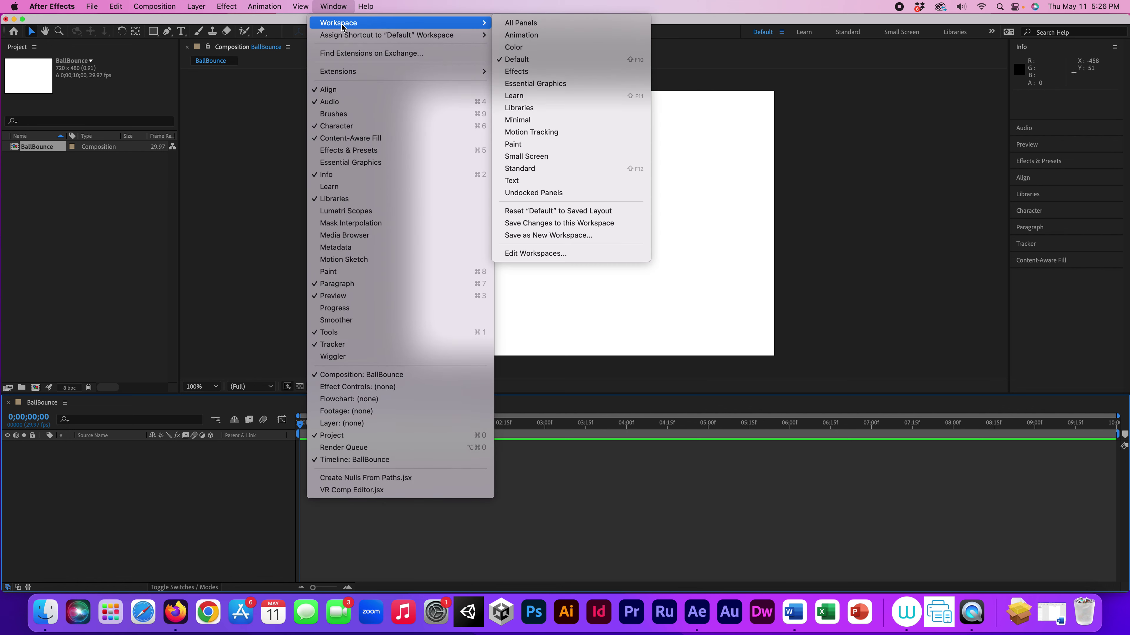
pyautogui.moveTo(339, 23)
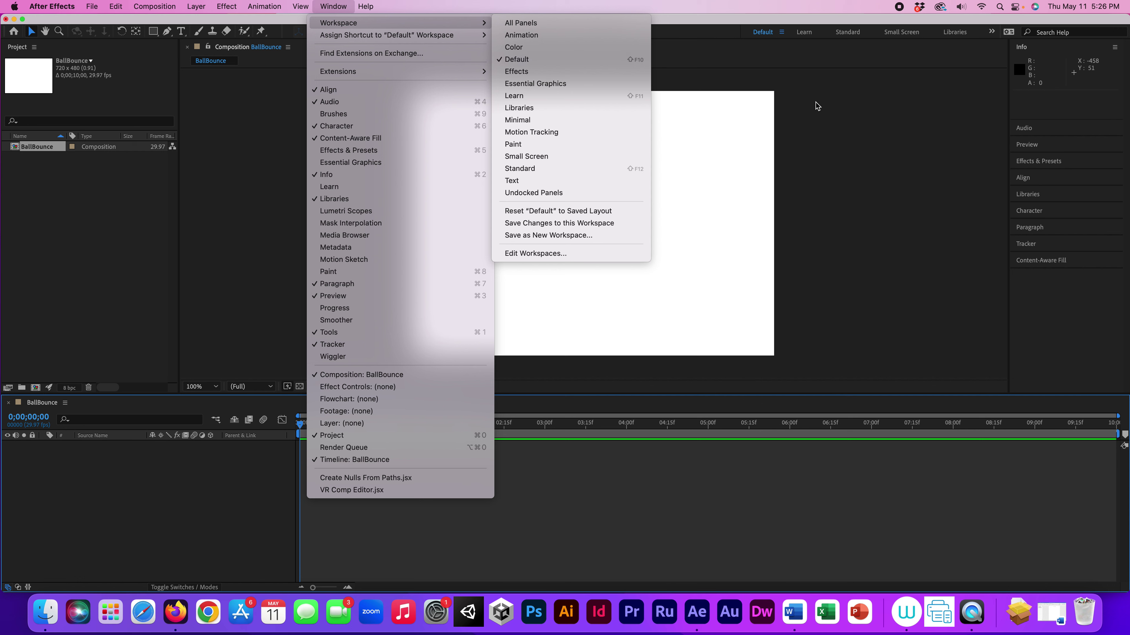
pyautogui.click(890, 111)
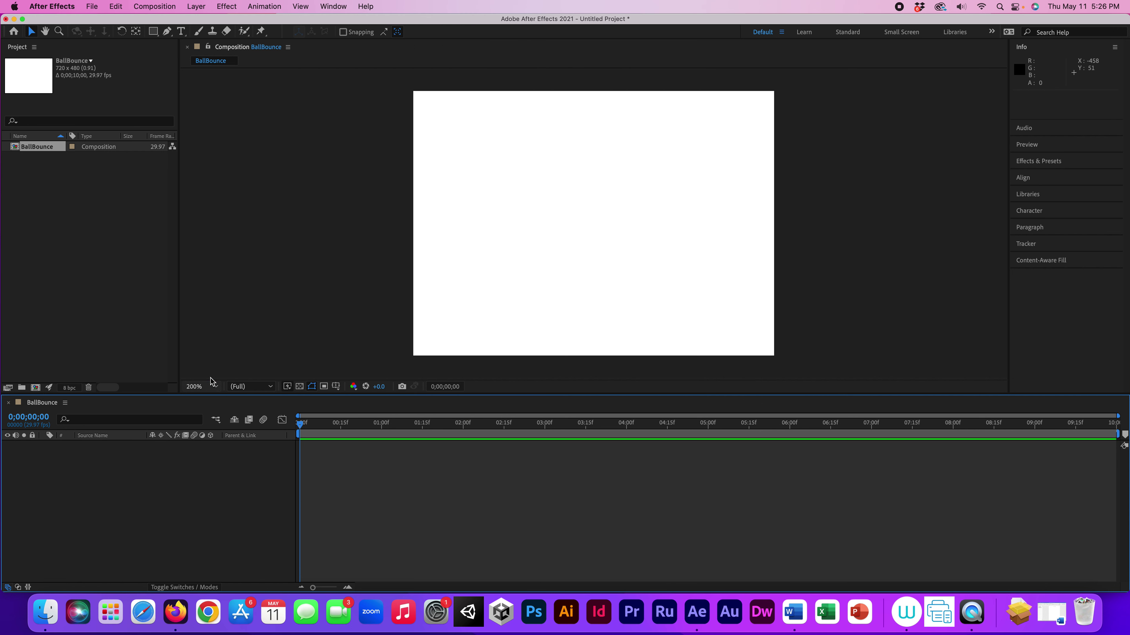
# Step: Draw a dark green circle about 185 px wide near the composition's centre and rename its layer as Ball
pyautogui.moveTo(155, 34); pyautogui.dragTo(198, 59)
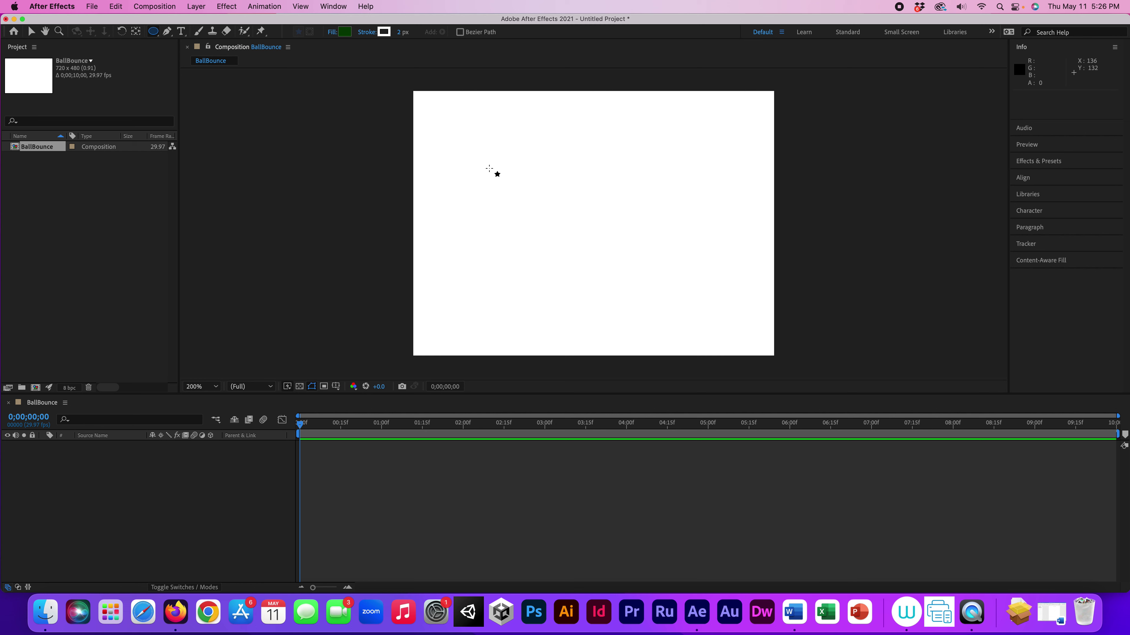
pyautogui.moveTo(589, 216)
pyautogui.mouseDown()
pyautogui.moveTo(650, 156)
pyautogui.moveTo(653, 191)
pyautogui.moveTo(624, 200)
pyautogui.moveTo(640, 190)
pyautogui.mouseUp()
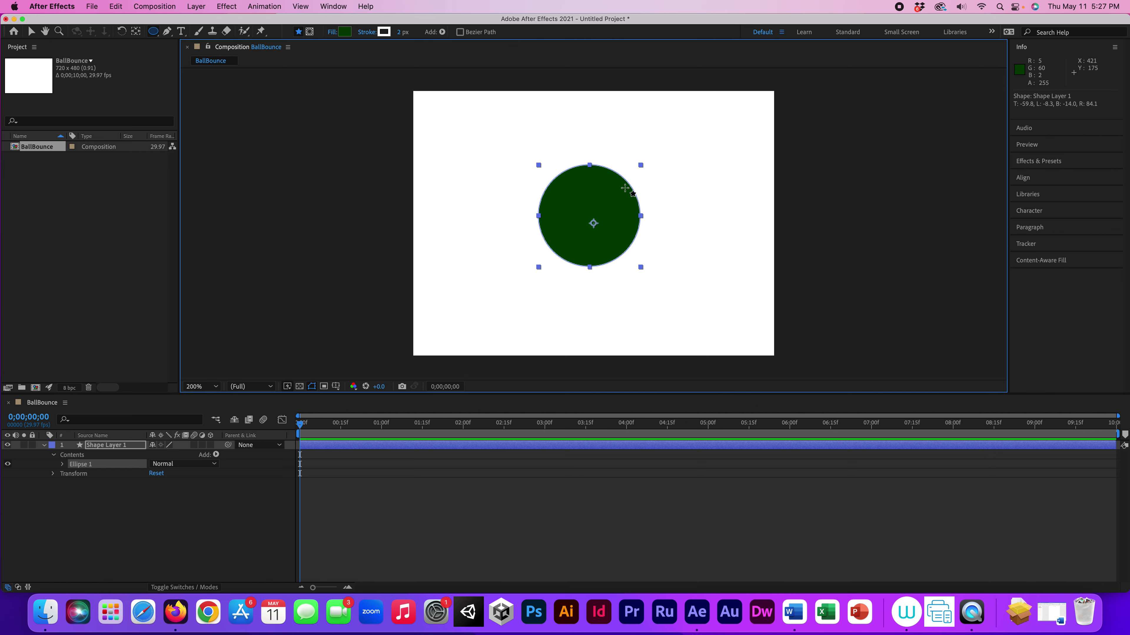
pyautogui.click(110, 446)
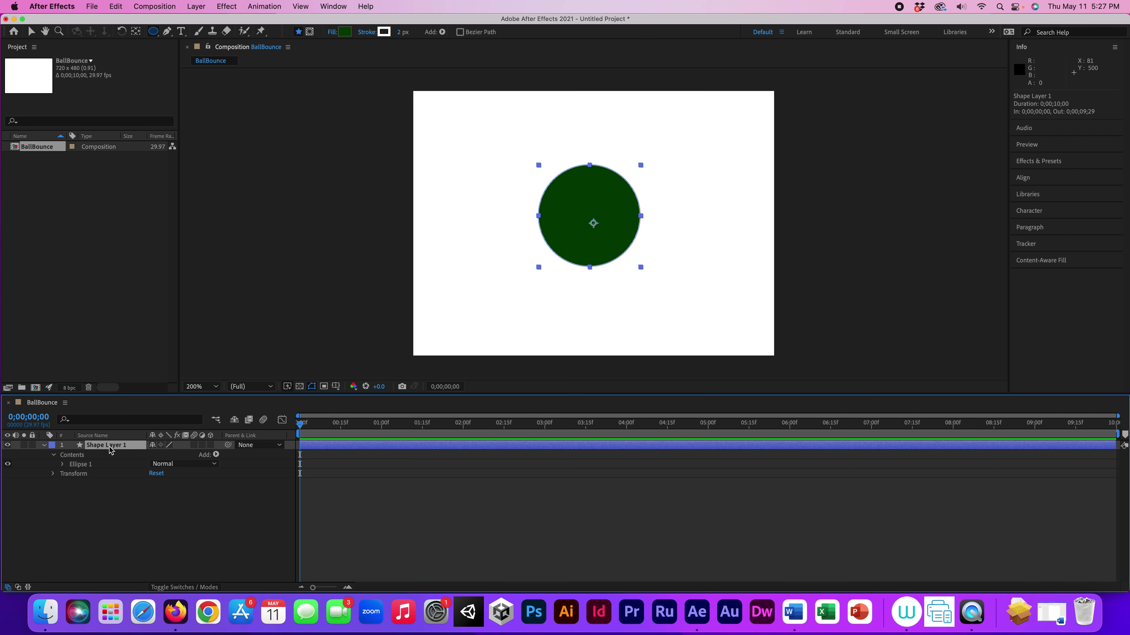
pyautogui.rightClick(109, 447)
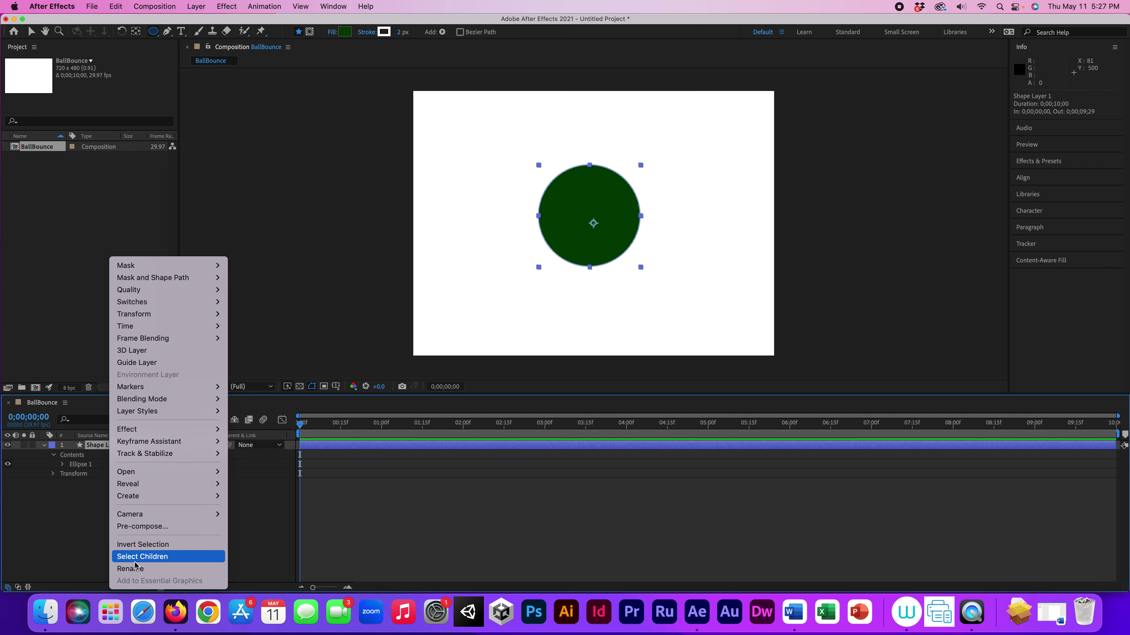
pyautogui.click(141, 568)
pyautogui.write('B')
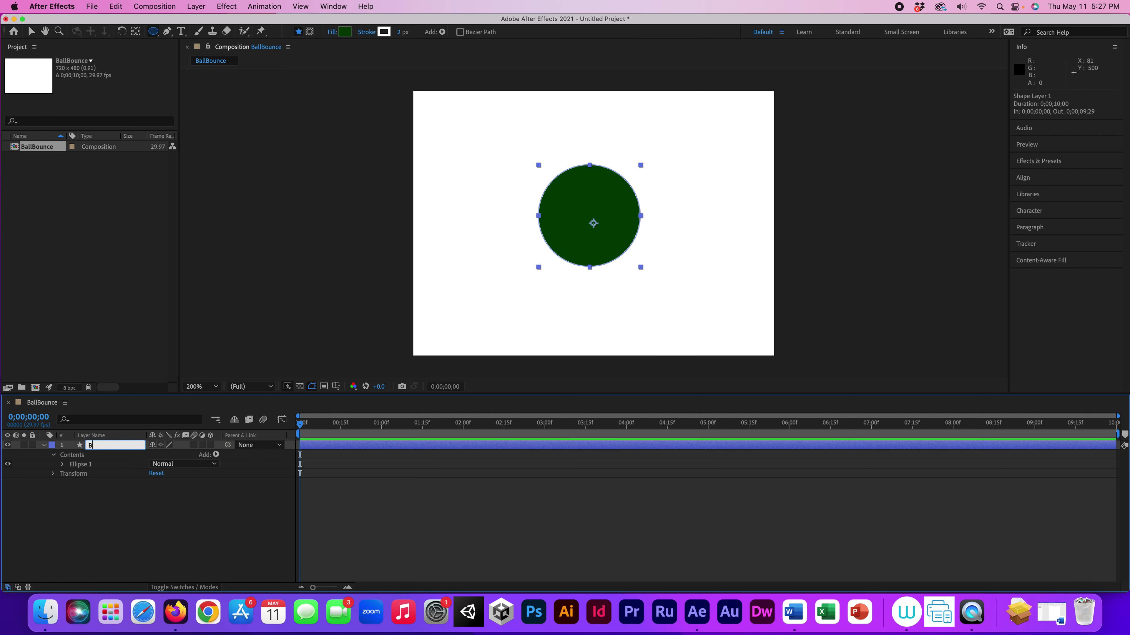
pyautogui.press('Return')
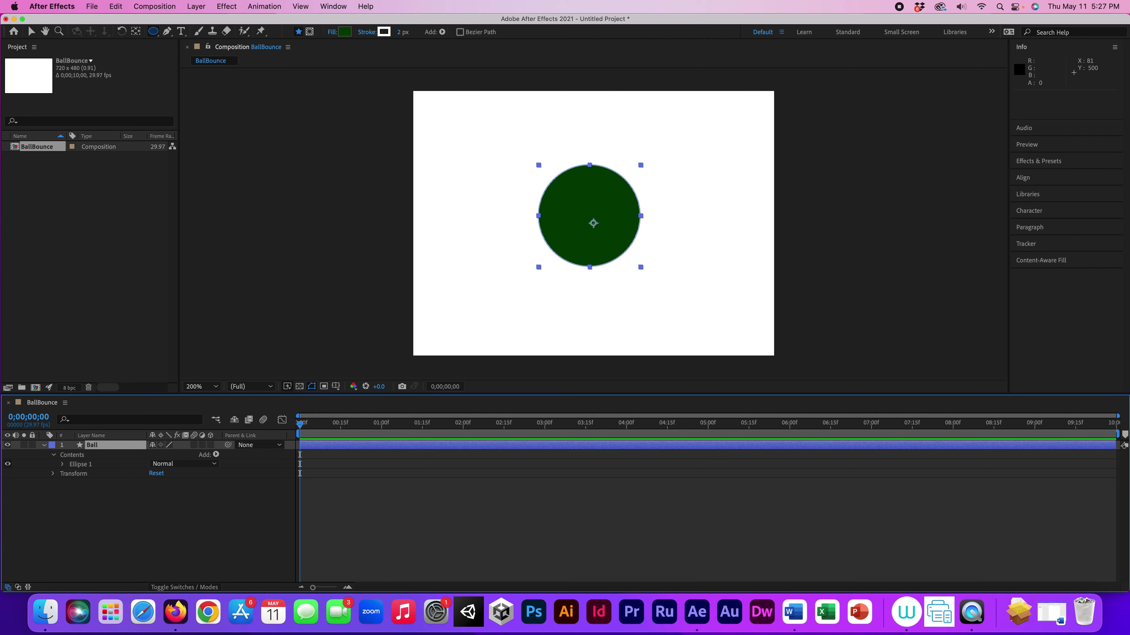
# Step: Move the ball slightly left of the composition's centre, to about 344, 240
pyautogui.click(32, 34)
pyautogui.moveTo(623, 212); pyautogui.dragTo(546, 278)
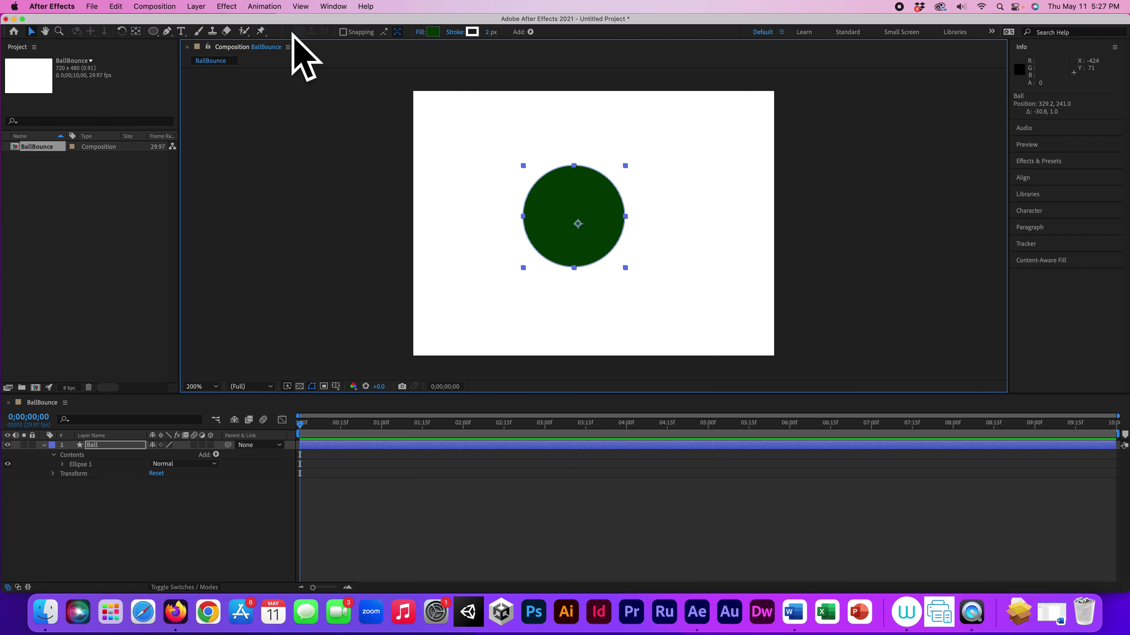
pyautogui.moveTo(623, 174)
pyautogui.mouseDown()
pyautogui.moveTo(675, 190)
pyautogui.moveTo(573, 200)
pyautogui.moveTo(634, 182)
pyautogui.mouseUp()
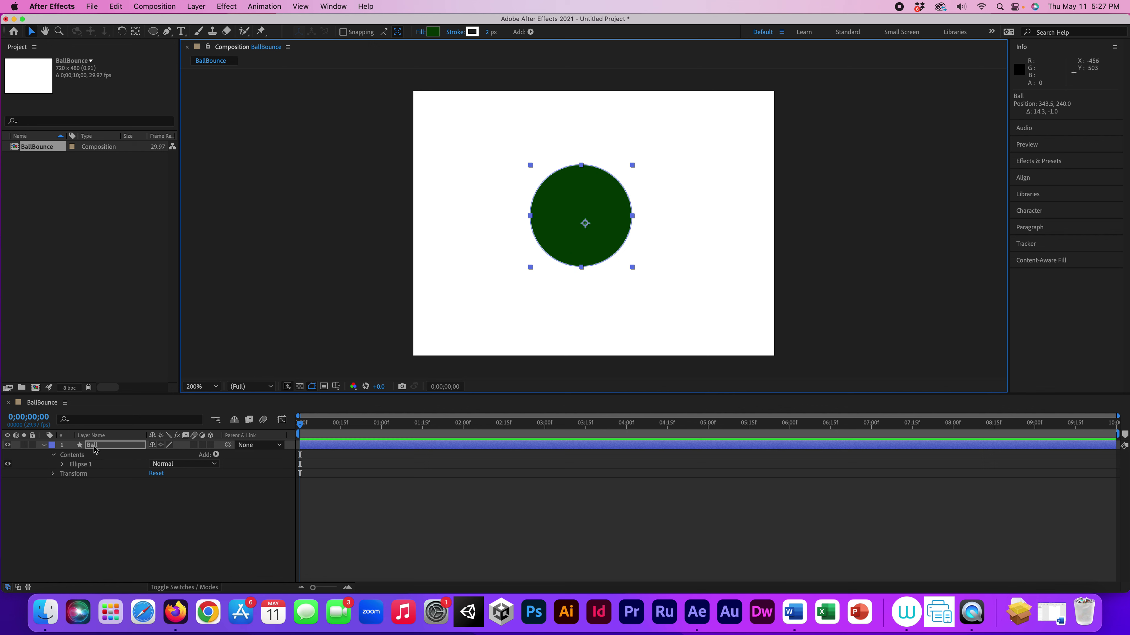
# Step: Examine the Ball layer's contents, including the ellipse path and stroke properties
pyautogui.click(44, 446)
pyautogui.click(44, 446)
pyautogui.click(54, 455)
pyautogui.click(54, 455)
pyautogui.click(63, 465)
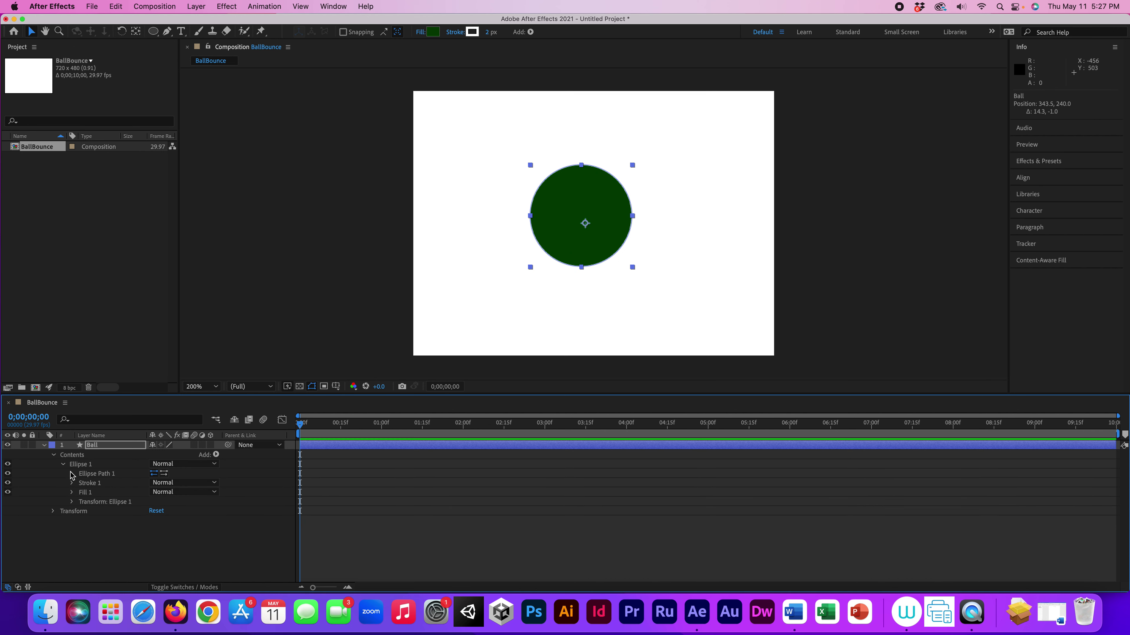
pyautogui.click(73, 474)
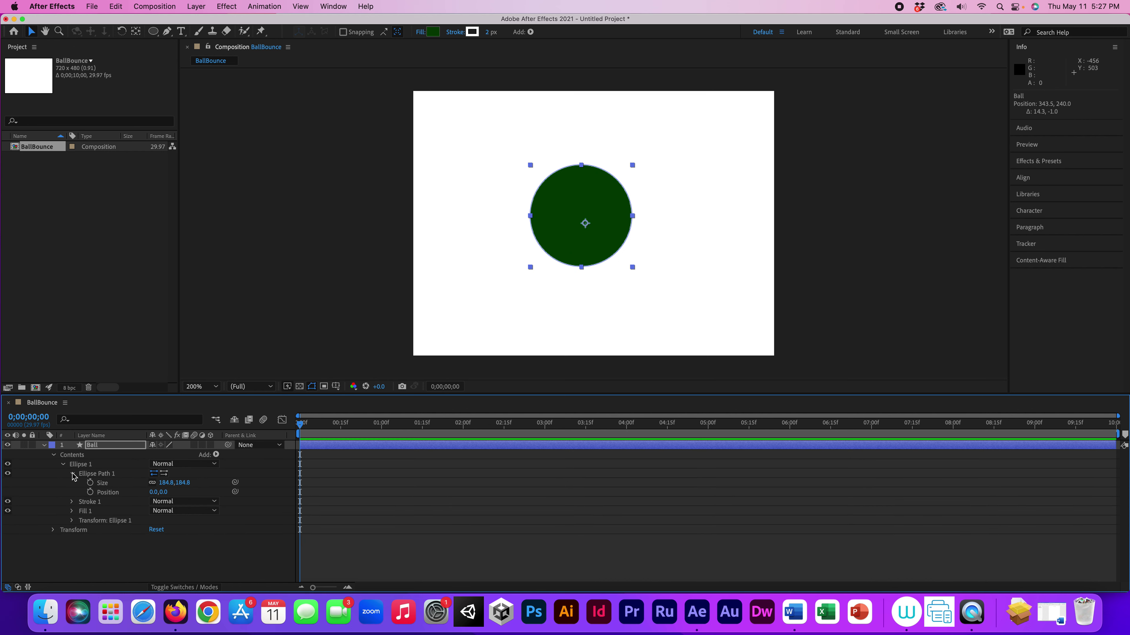
pyautogui.click(74, 502)
pyautogui.scroll(-3, 74, 511)
pyautogui.scroll(5, 78, 520)
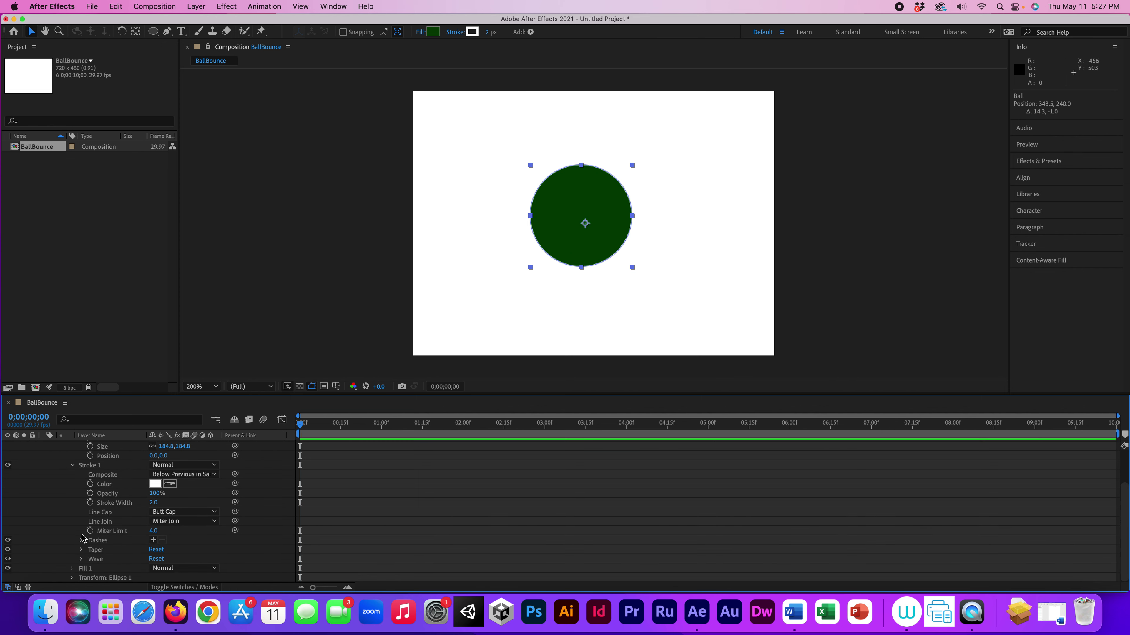
pyautogui.click(68, 472)
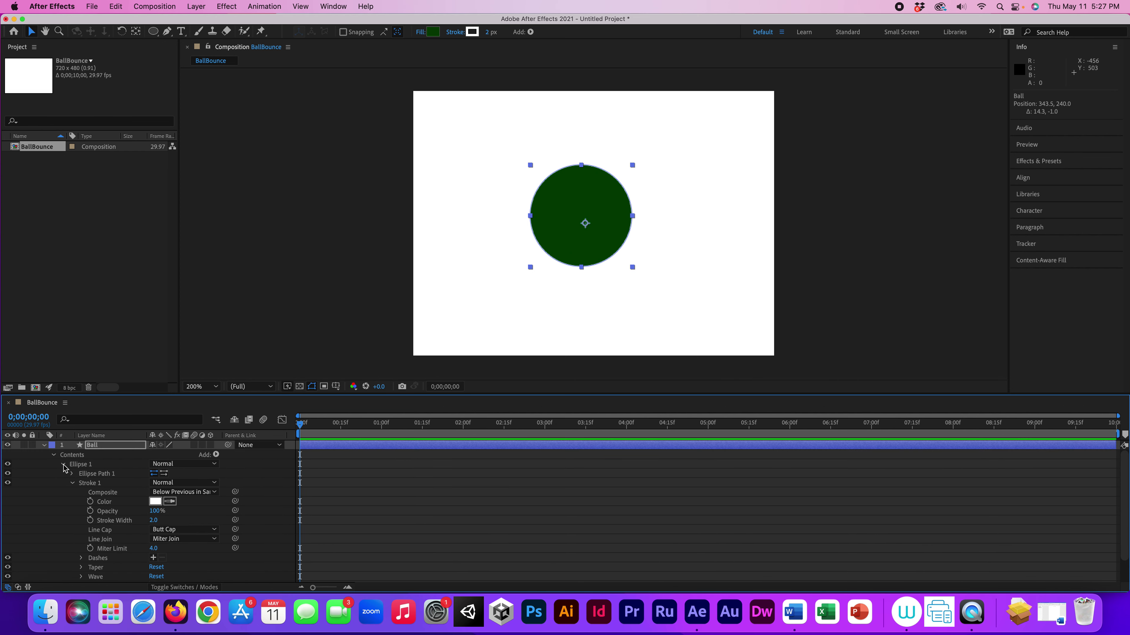
pyautogui.click(64, 465)
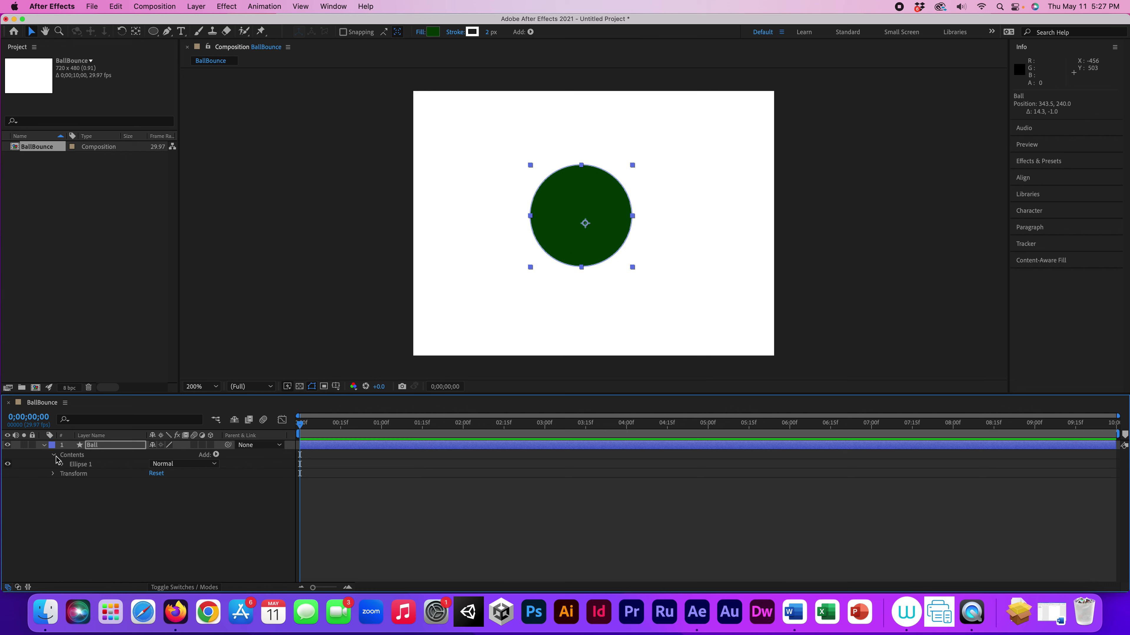
pyautogui.click(54, 455)
pyautogui.click(54, 455)
pyautogui.click(54, 456)
# Step: Set the Ball layer's Position to 342.5, 230.0
pyautogui.click(53, 465)
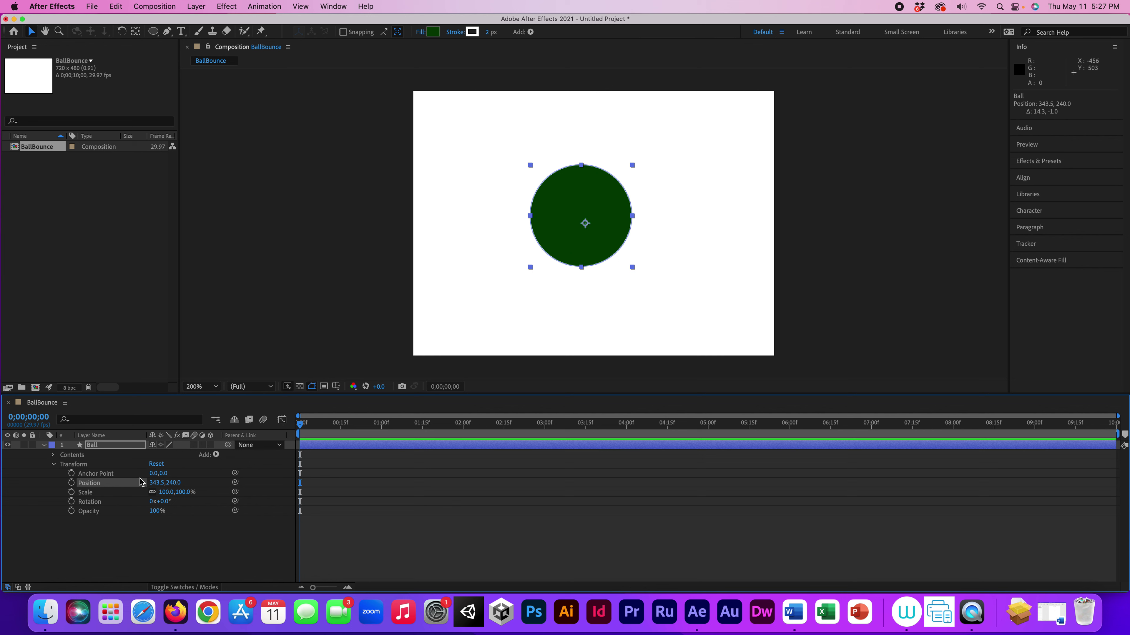
pyautogui.moveTo(169, 485)
pyautogui.mouseDown()
pyautogui.moveTo(149, 484)
pyautogui.moveTo(239, 484)
pyautogui.moveTo(156, 484)
pyautogui.moveTo(173, 482)
pyautogui.mouseUp()
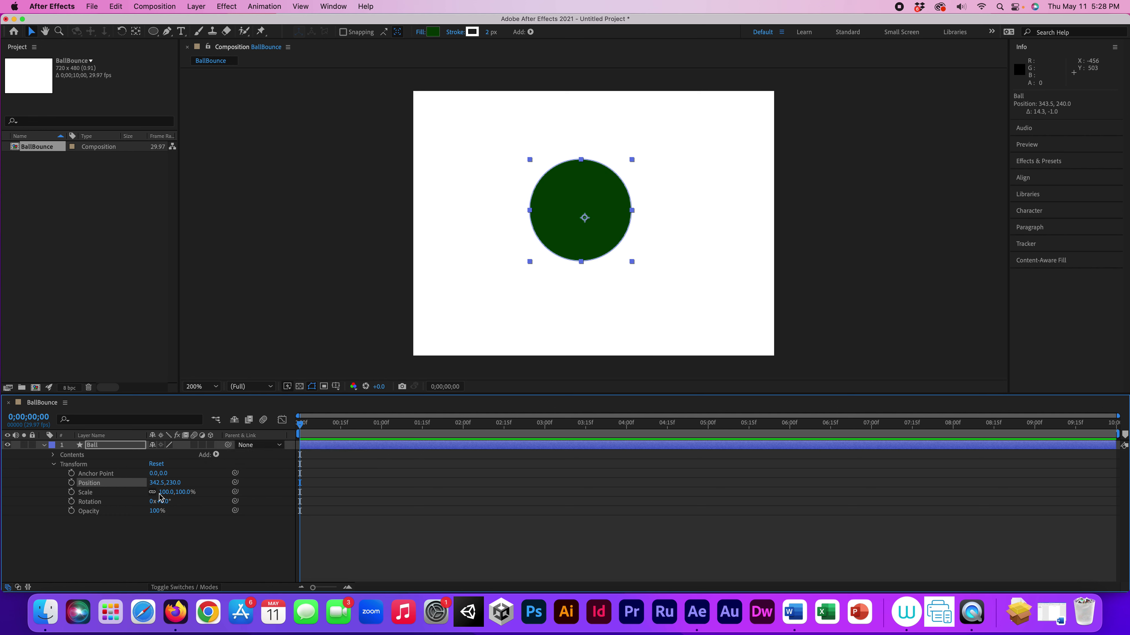
# Step: Try scaling the ball with its proportions linked and unlinked, and undo the scale changes
pyautogui.moveTo(165, 493); pyautogui.dragTo(186, 492)
pyautogui.press('super+z')
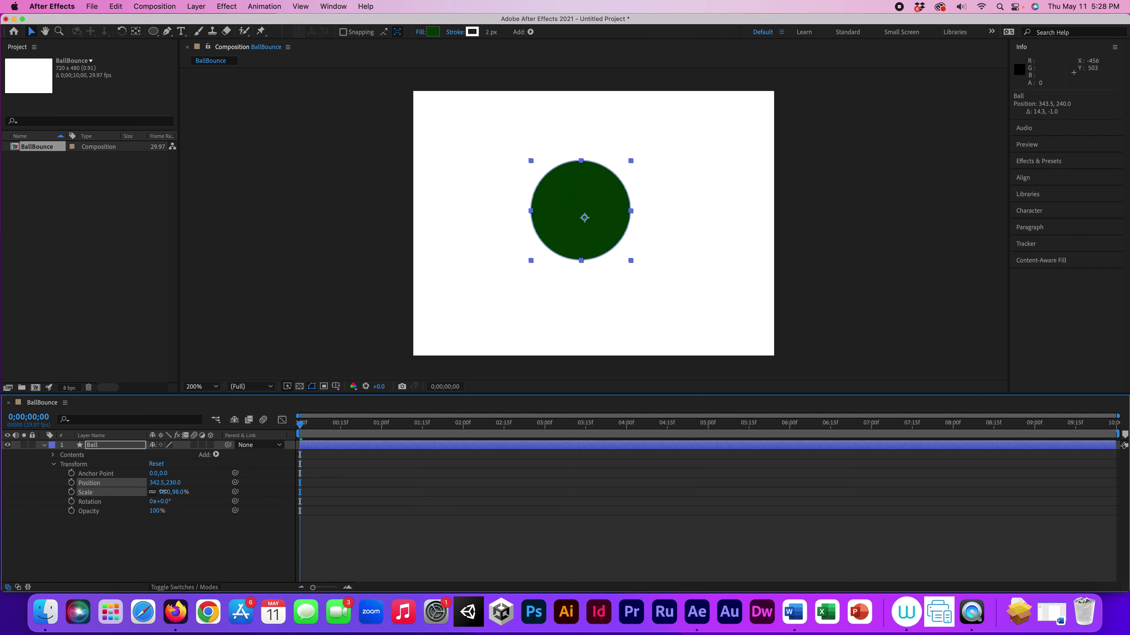
pyautogui.click(152, 492)
pyautogui.moveTo(165, 493); pyautogui.dragTo(180, 493)
pyautogui.press('super+z')
pyautogui.press('super+z')
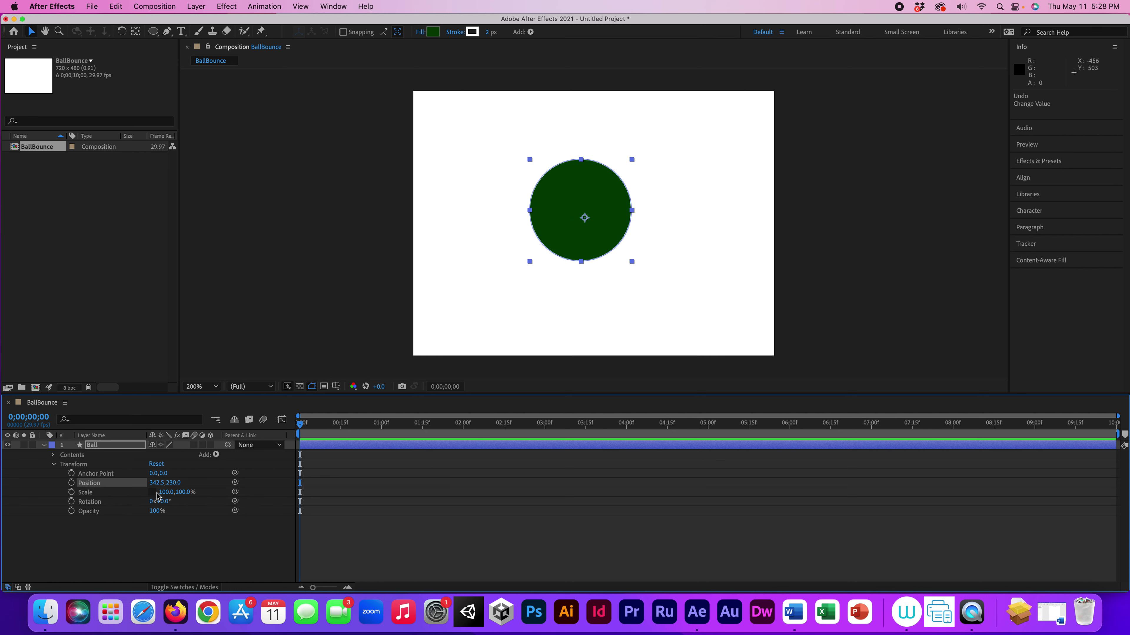
pyautogui.click(154, 498)
# Step: Try changing the ball's opacity and rotating it around its off-centre anchor point, and undo the rotation
pyautogui.moveTo(162, 513); pyautogui.dragTo(120, 511)
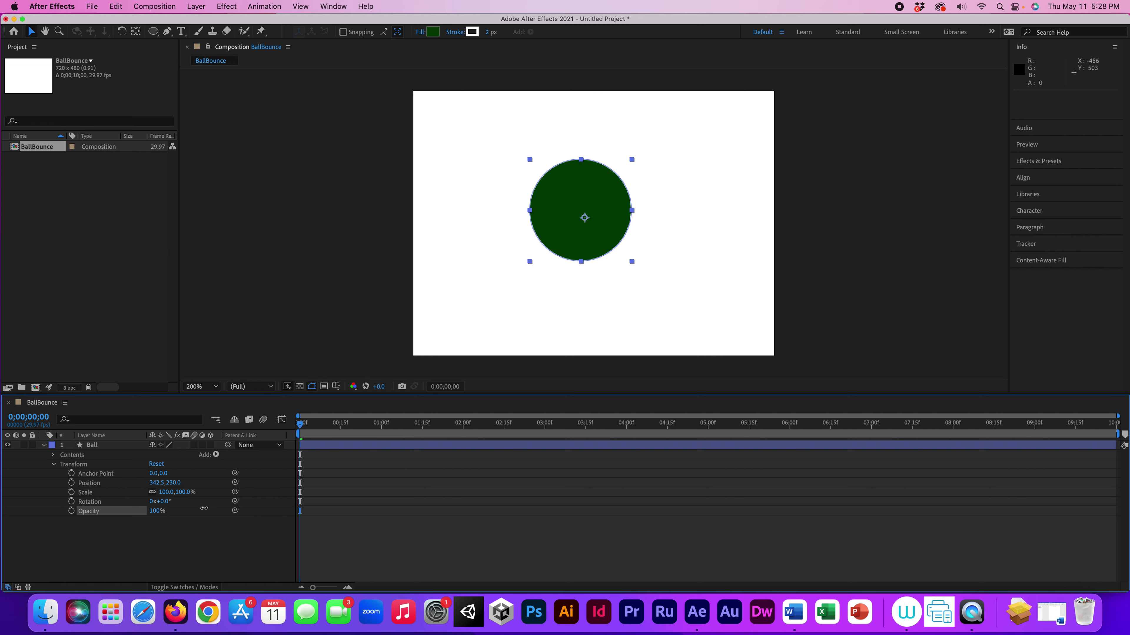
pyautogui.click(202, 511)
pyautogui.moveTo(164, 504); pyautogui.dragTo(319, 509)
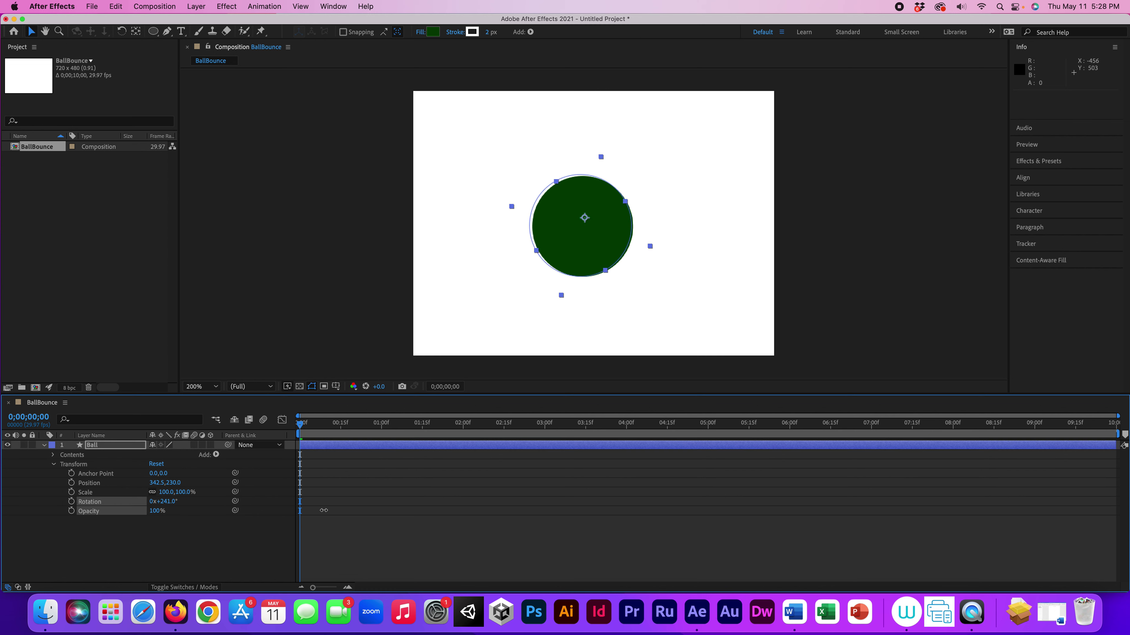
pyautogui.moveTo(315, 503); pyautogui.dragTo(114, 505)
pyautogui.press('super+z')
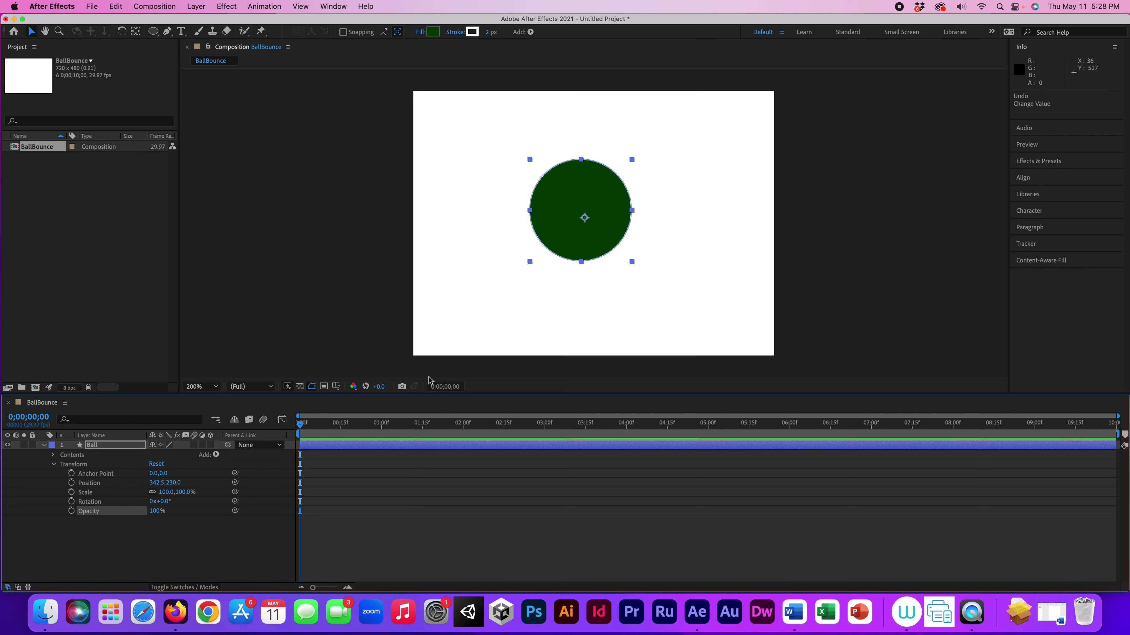
# Step: Try offsetting the ball's anchor point vertically to -105 and rotating the ball around it, and undo the rotation
pyautogui.moveTo(164, 477); pyautogui.dragTo(106, 475)
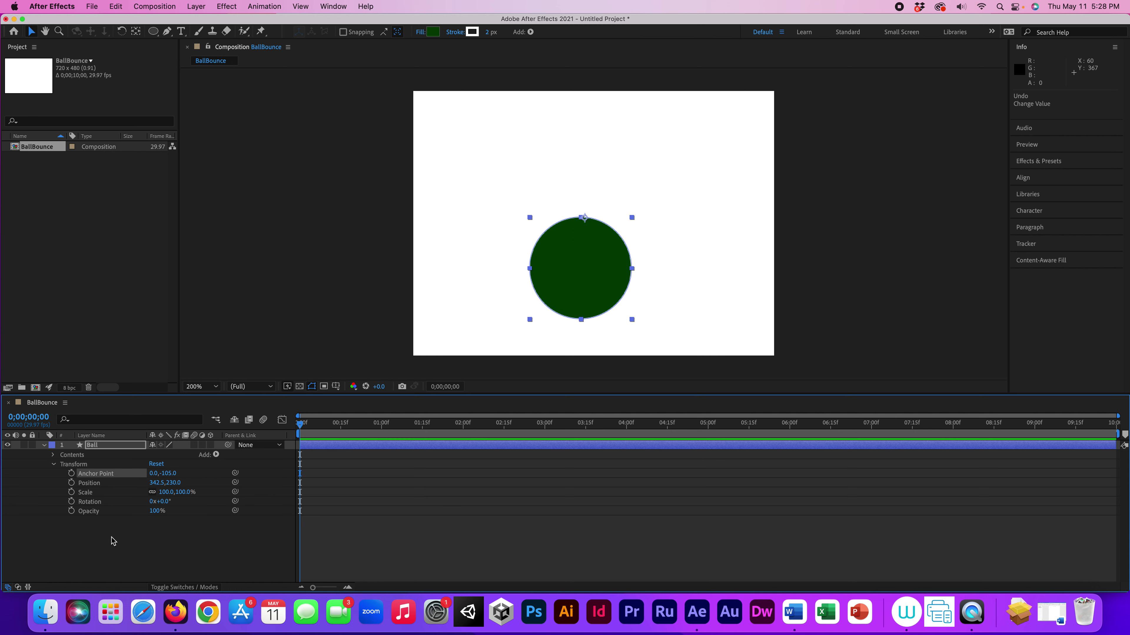
pyautogui.moveTo(164, 502); pyautogui.dragTo(416, 497)
pyautogui.press('super+z')
# Step: Set the ball's anchor point to -5.0, -11.0, near the circle's centre, testing it with rotations
pyautogui.moveTo(169, 473); pyautogui.dragTo(226, 466)
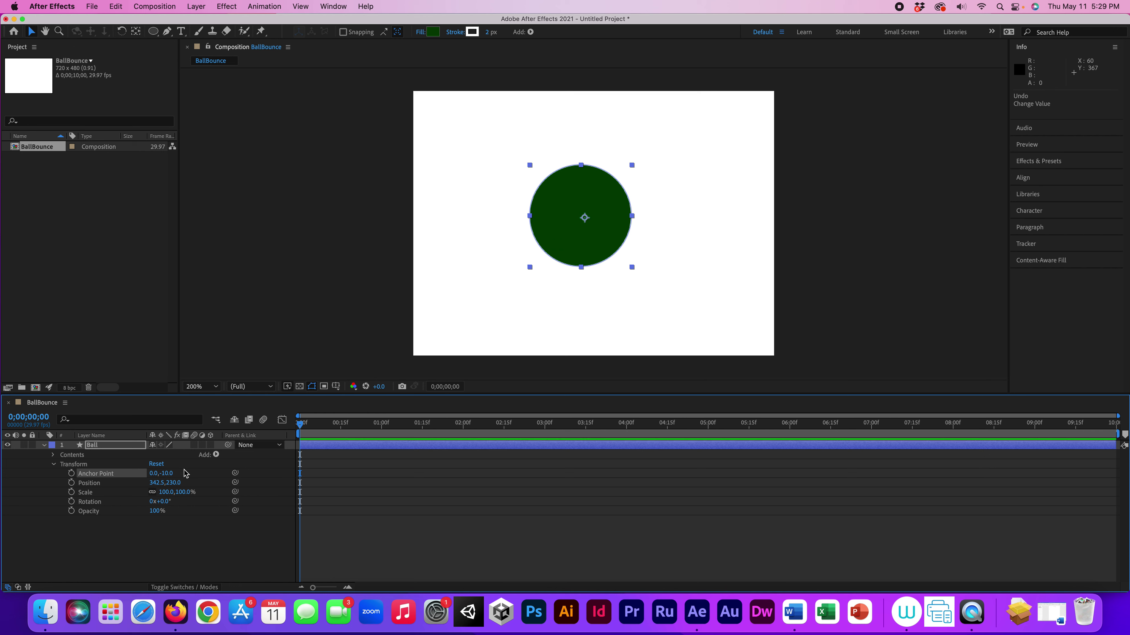
pyautogui.moveTo(154, 473); pyautogui.dragTo(327, 497)
pyautogui.press('super+z')
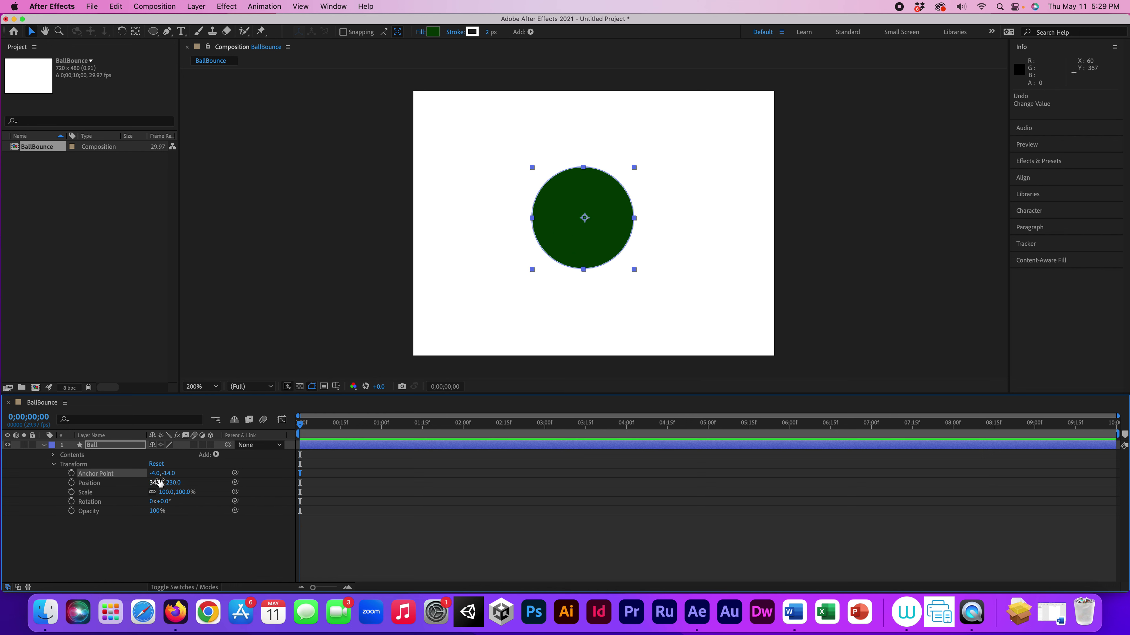
pyautogui.moveTo(155, 475); pyautogui.dragTo(109, 499)
pyautogui.press('super+z')
# Step: Set the Ball layer's Scale to 100%
pyautogui.click(167, 491)
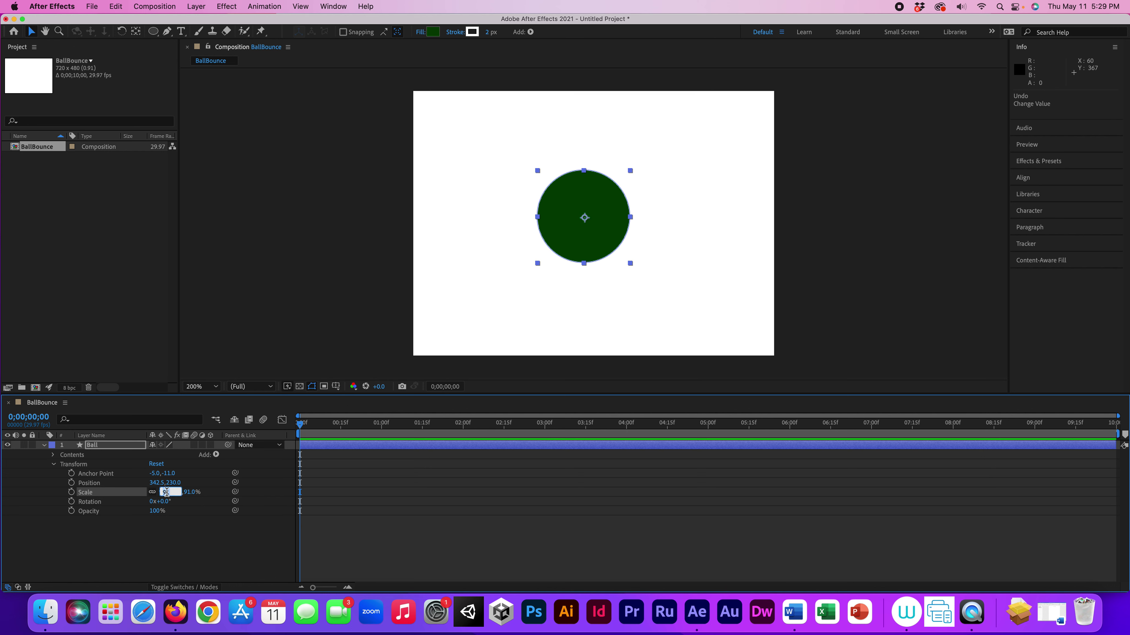
pyautogui.write('100')
pyautogui.press('Return')
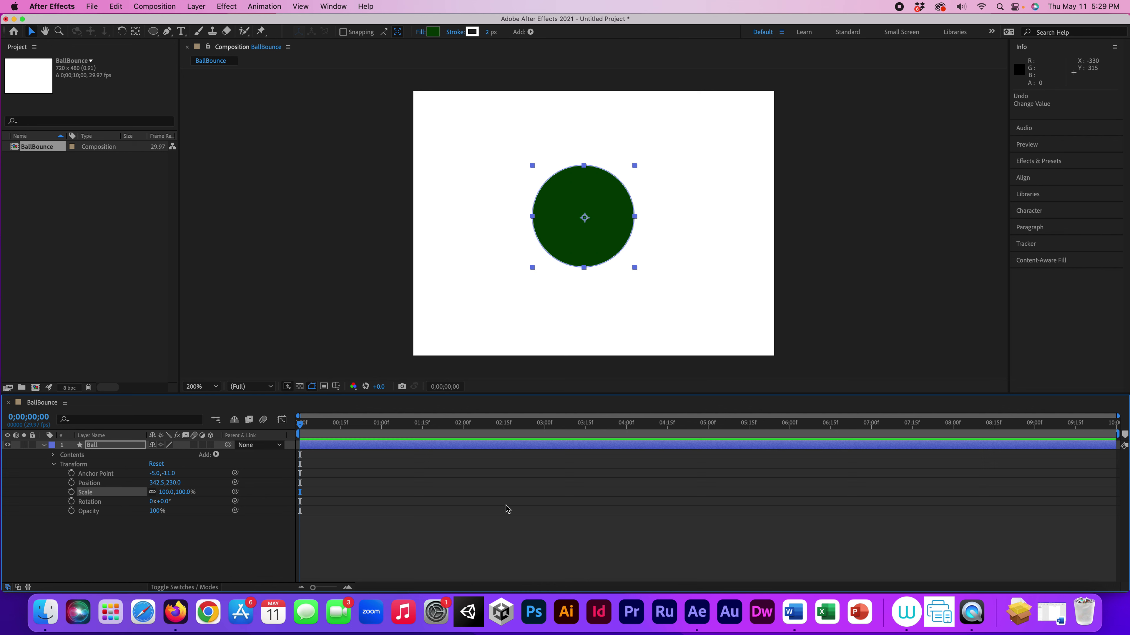
# Step: Enable Position keyframing on the Ball layer at the start of the timeline, play it briefly and return to the first frame
pyautogui.click(72, 483)
pyautogui.press('space')
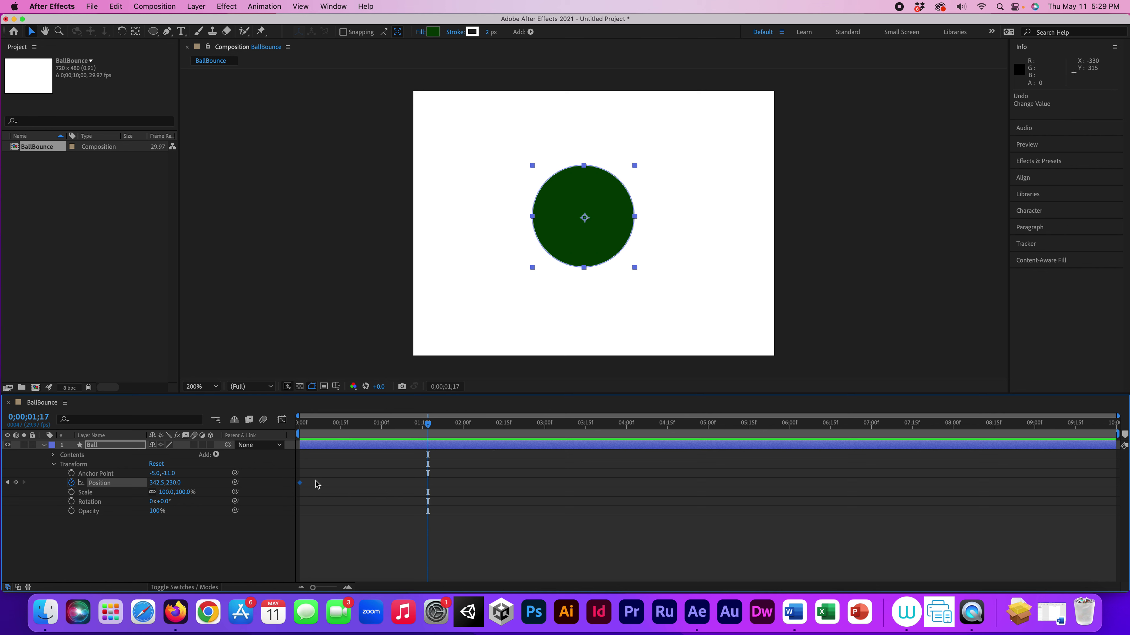
pyautogui.moveTo(426, 426); pyautogui.dragTo(289, 438)
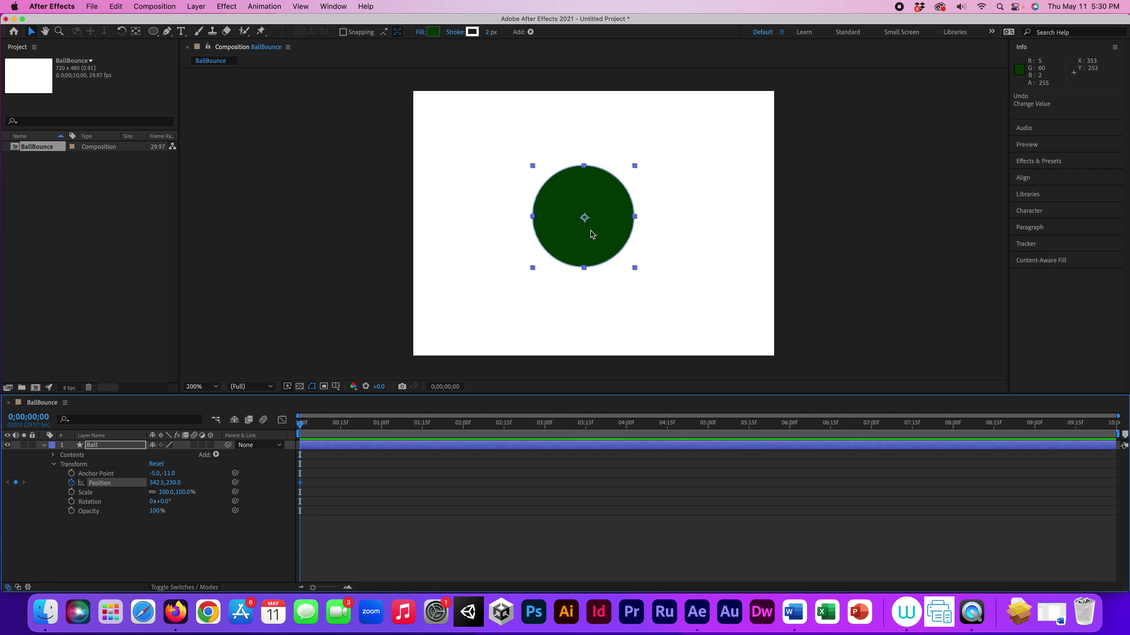
# Step: At 0;00;06;01, move the ball to the composition's lower-right corner, about 626, 400, and preview the animation from the start
pyautogui.moveTo(301, 426); pyautogui.dragTo(792, 425)
pyautogui.moveTo(588, 241); pyautogui.dragTo(728, 329)
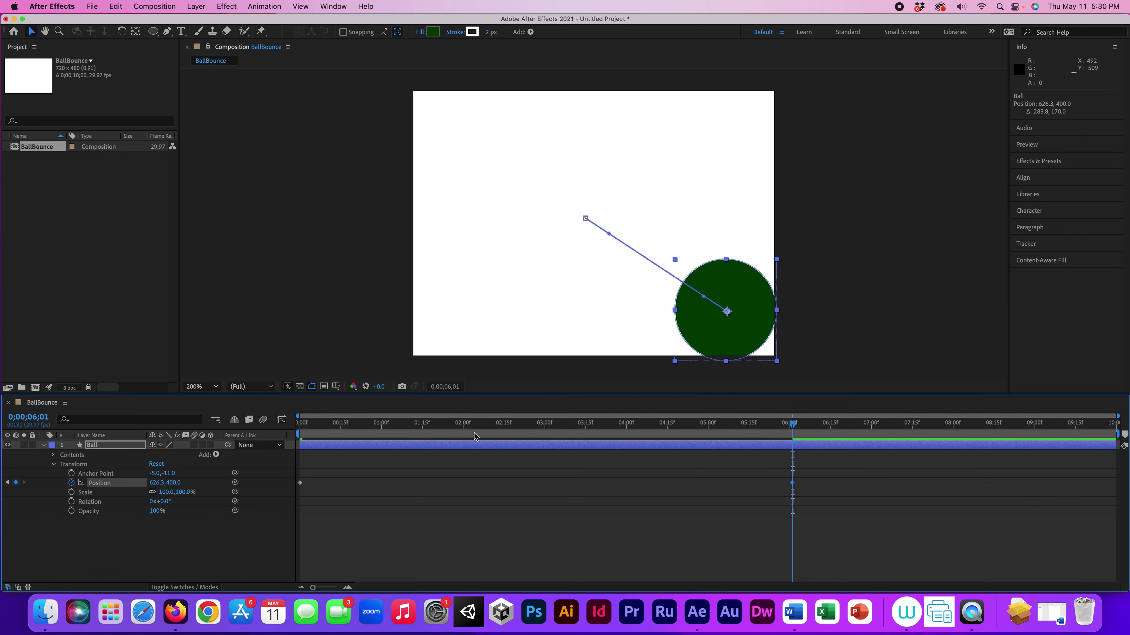
pyautogui.press('Home')
pyautogui.press('space')
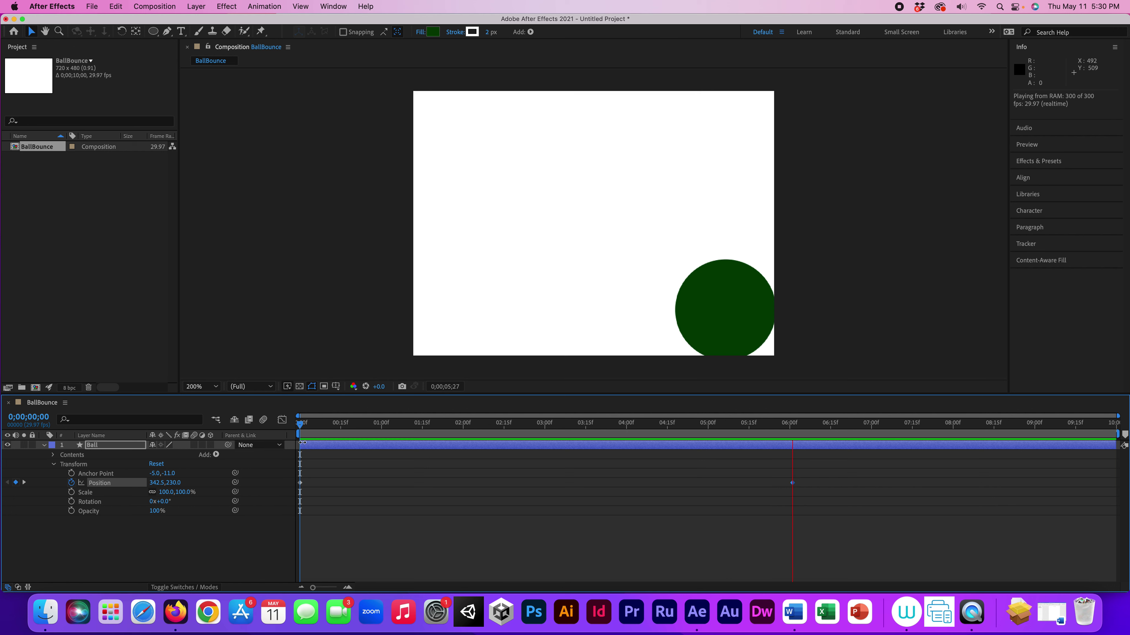
# Step: Stop the preview and delete both Position keyframes from the Ball layer
pyautogui.press('space')
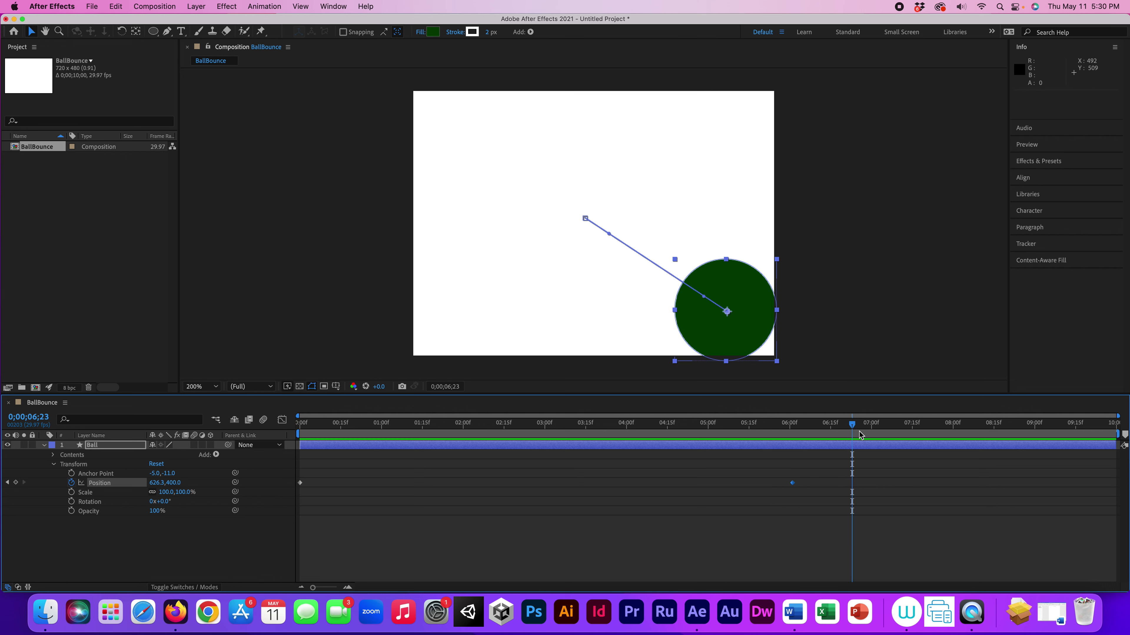
pyautogui.click(795, 484)
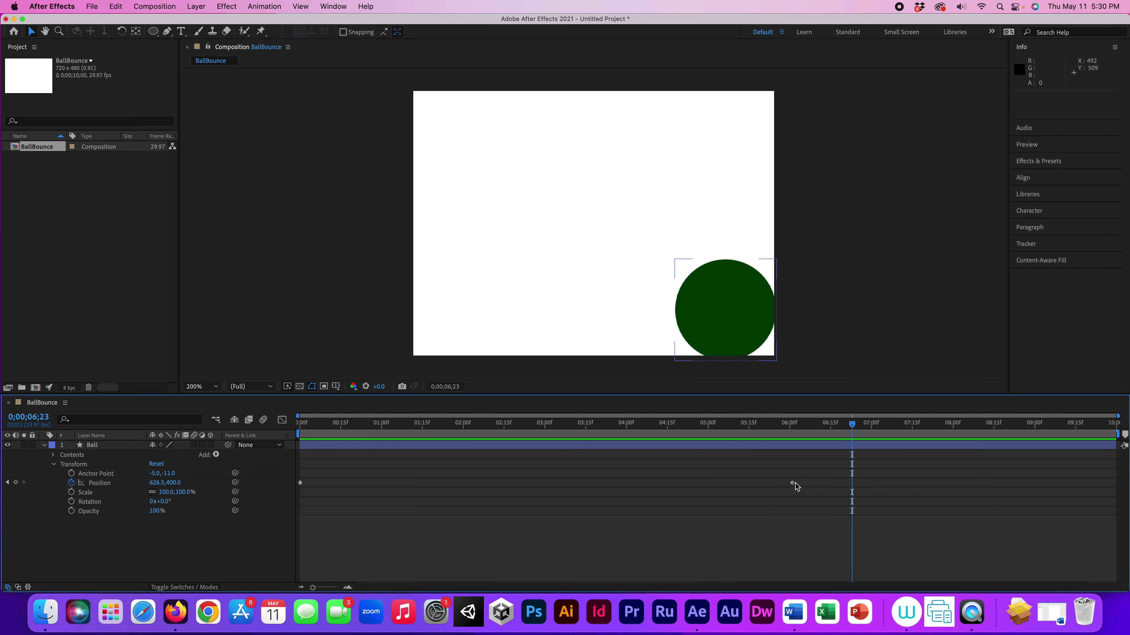
pyautogui.click(300, 483)
pyautogui.press('Delete')
pyautogui.click(792, 484)
pyautogui.press('Delete')
# Step: At the first frame, place the ball at about 106, 100 and enable Position keyframing; drop it to about 110, 391 at 0;00;01;00
pyautogui.moveTo(852, 426); pyautogui.dragTo(299, 426)
pyautogui.moveTo(751, 304); pyautogui.dragTo(494, 138)
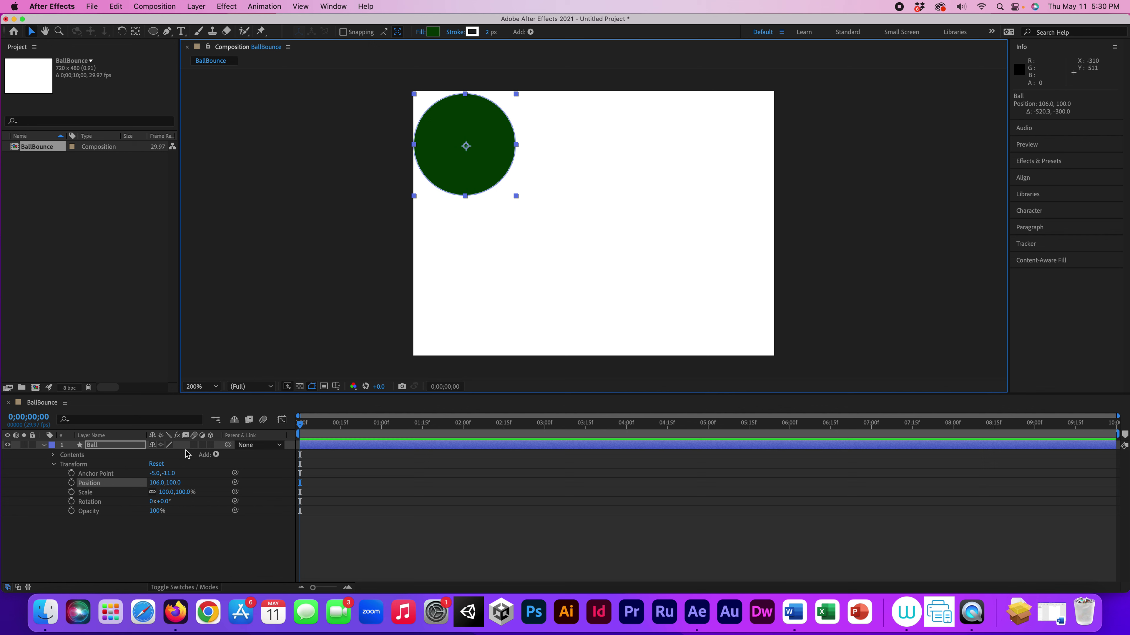
pyautogui.click(71, 483)
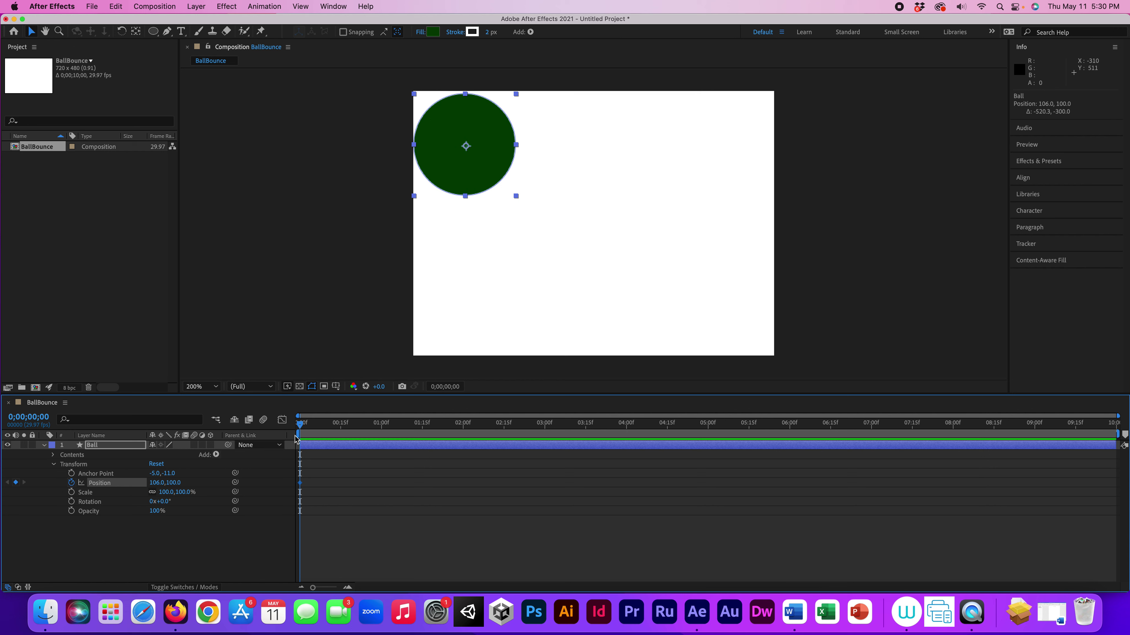
pyautogui.moveTo(301, 428); pyautogui.dragTo(382, 432)
pyautogui.moveTo(490, 181); pyautogui.dragTo(490, 338)
# Step: Step back and forth between the Ball layer's Position keyframes at the first frame and 0;00;01;00
pyautogui.moveTo(381, 425); pyautogui.dragTo(463, 431)
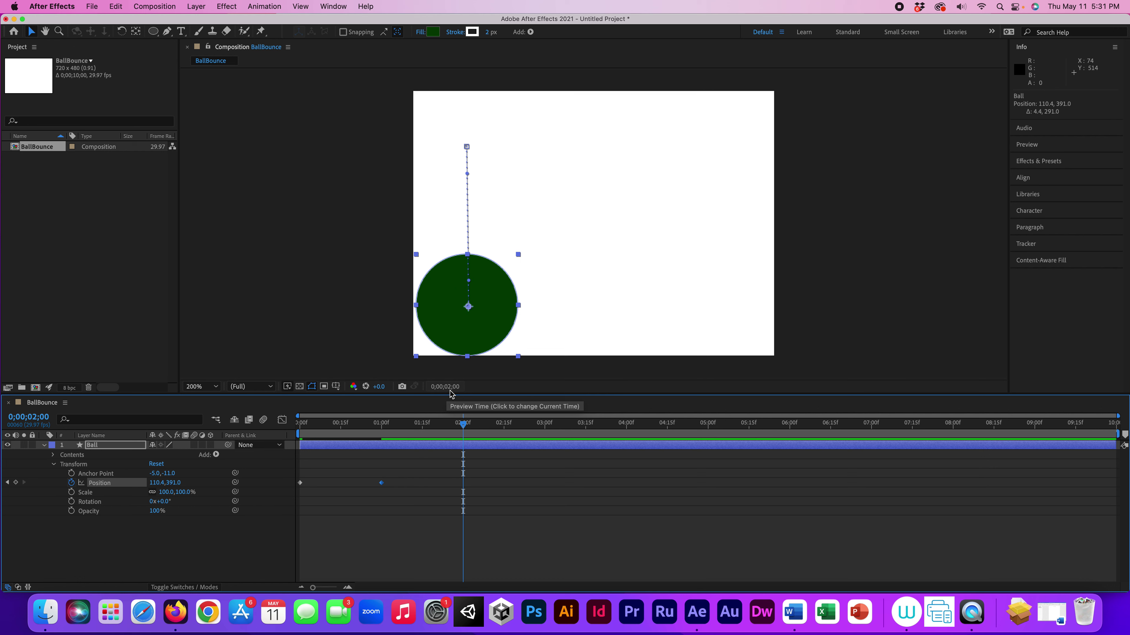
pyautogui.moveTo(463, 427); pyautogui.dragTo(384, 438)
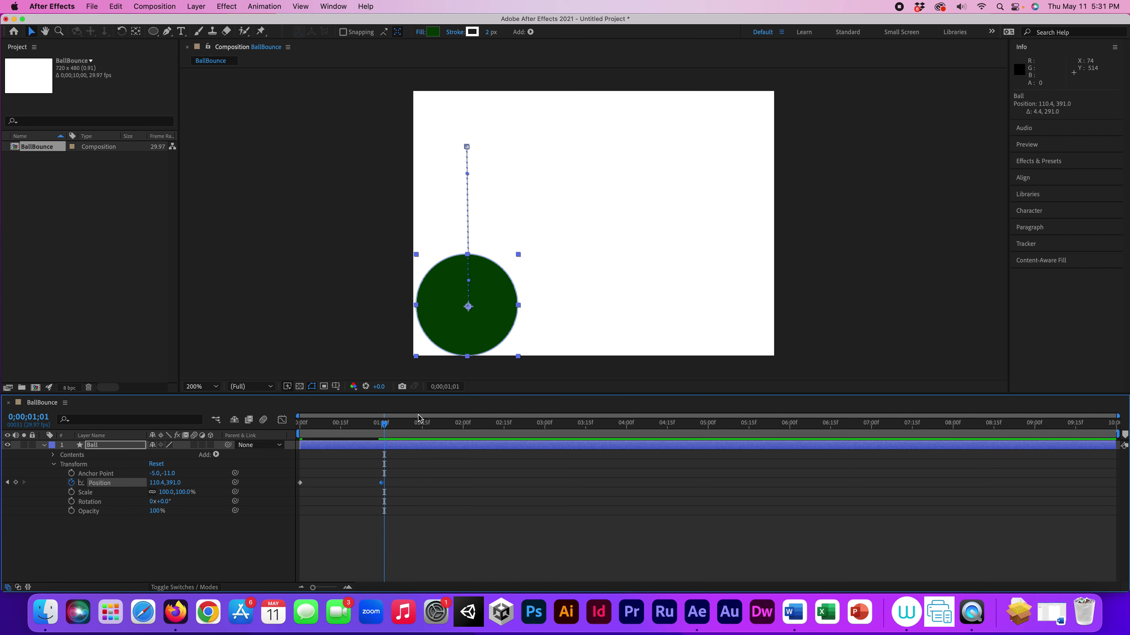
pyautogui.click(386, 427)
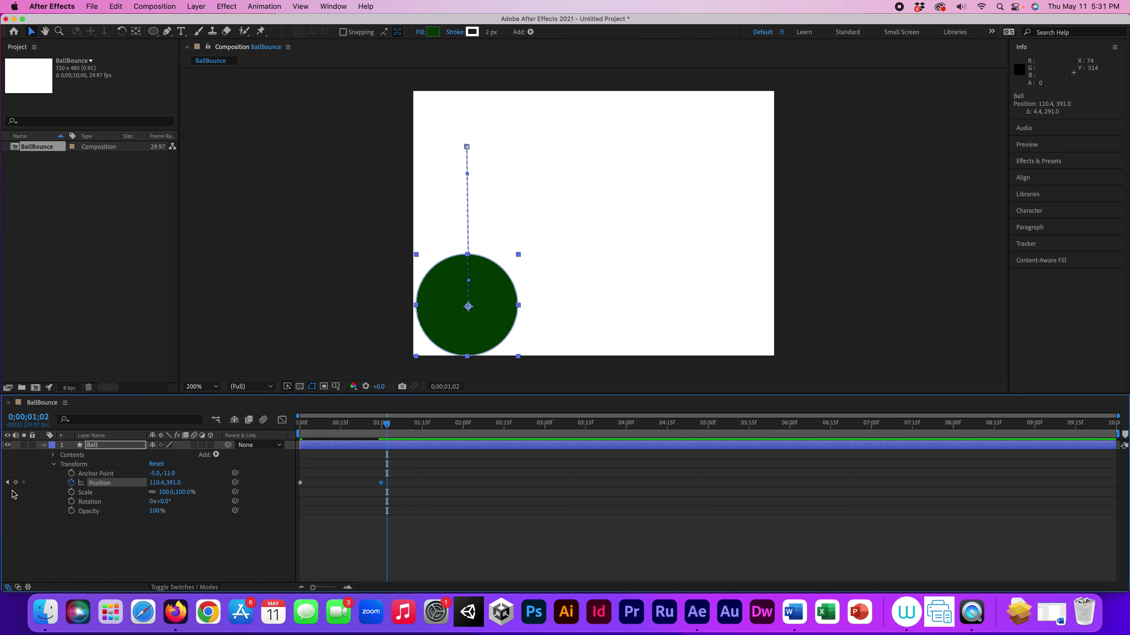
pyautogui.click(8, 482)
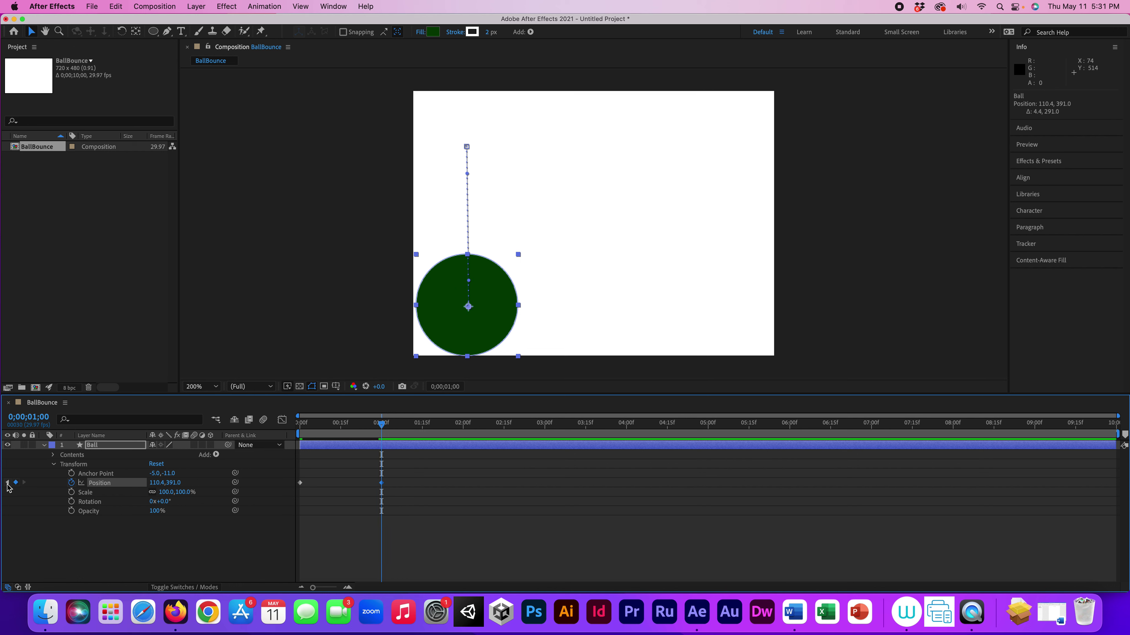
pyautogui.click(7, 484)
pyautogui.click(24, 482)
# Step: Keyframe the ball up to about 254, 147 at 0;00;02;00 and down to about 334, 385 at 0;00;03;00
pyautogui.moveTo(381, 428); pyautogui.dragTo(464, 428)
pyautogui.moveTo(484, 331); pyautogui.dragTo(558, 199)
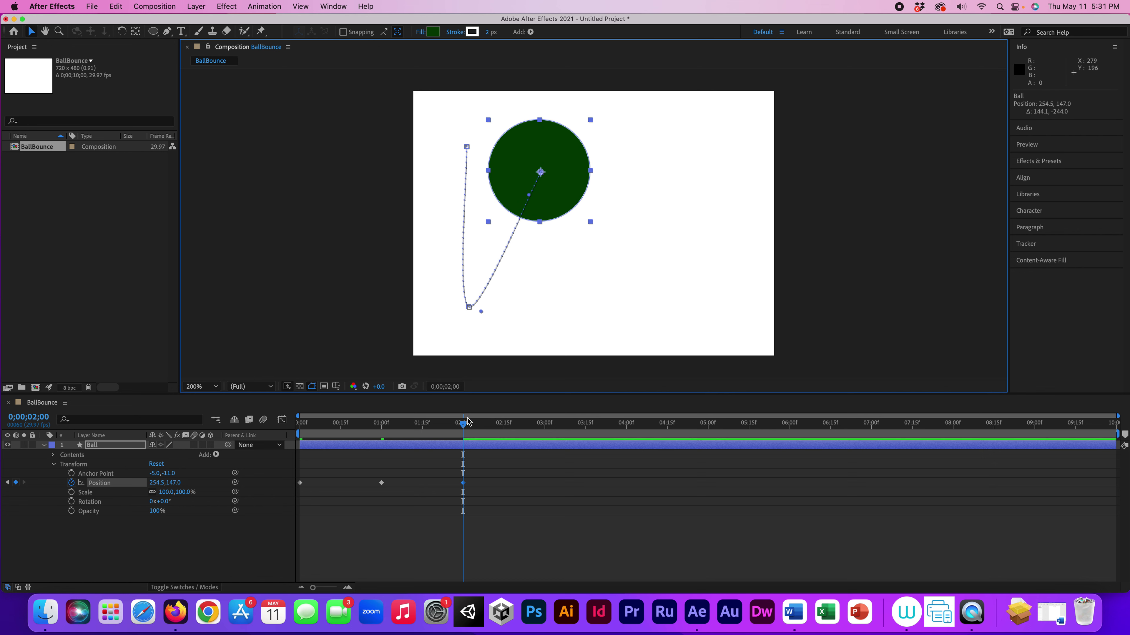
pyautogui.moveTo(469, 426); pyautogui.dragTo(550, 427)
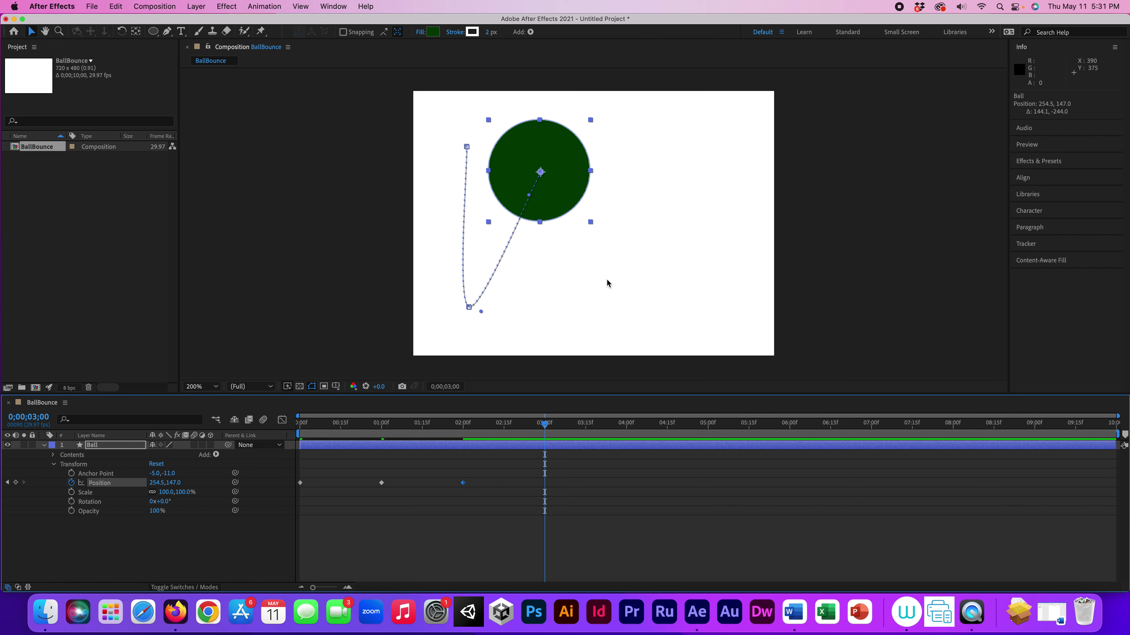
pyautogui.moveTo(580, 210); pyautogui.dragTo(608, 335)
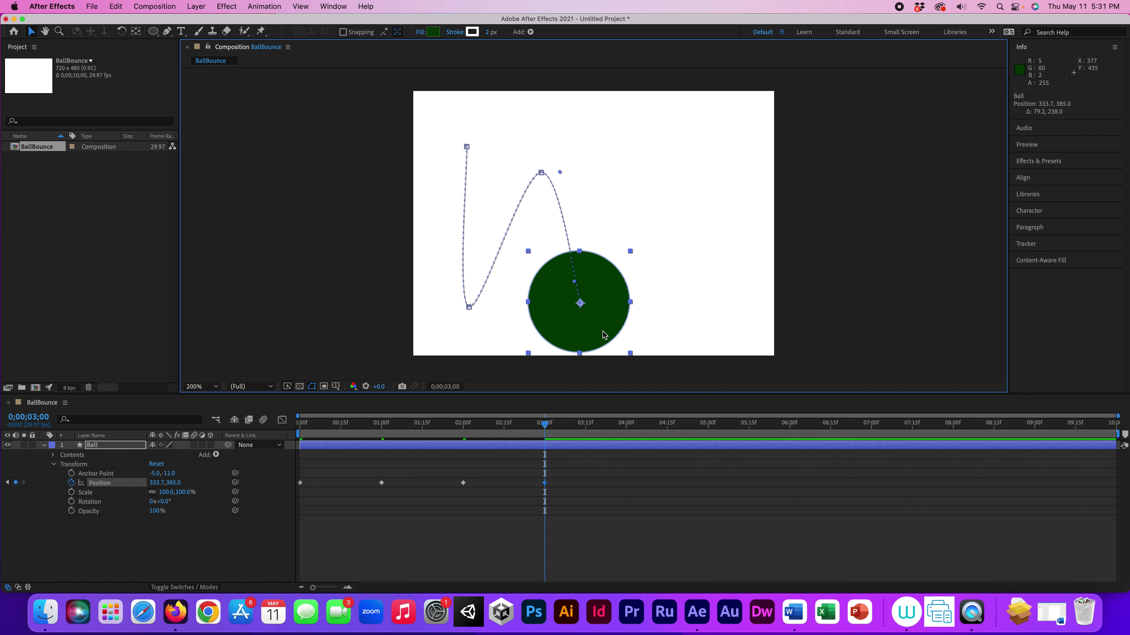
# Step: Keyframe a lower bounce, with the ball at about 446, 228 at 0;00;04;00 and about 523, 366 at 0;00;05;00
pyautogui.moveTo(556, 427); pyautogui.dragTo(627, 430)
pyautogui.moveTo(607, 317); pyautogui.dragTo(660, 239)
pyautogui.moveTo(646, 427); pyautogui.dragTo(707, 427)
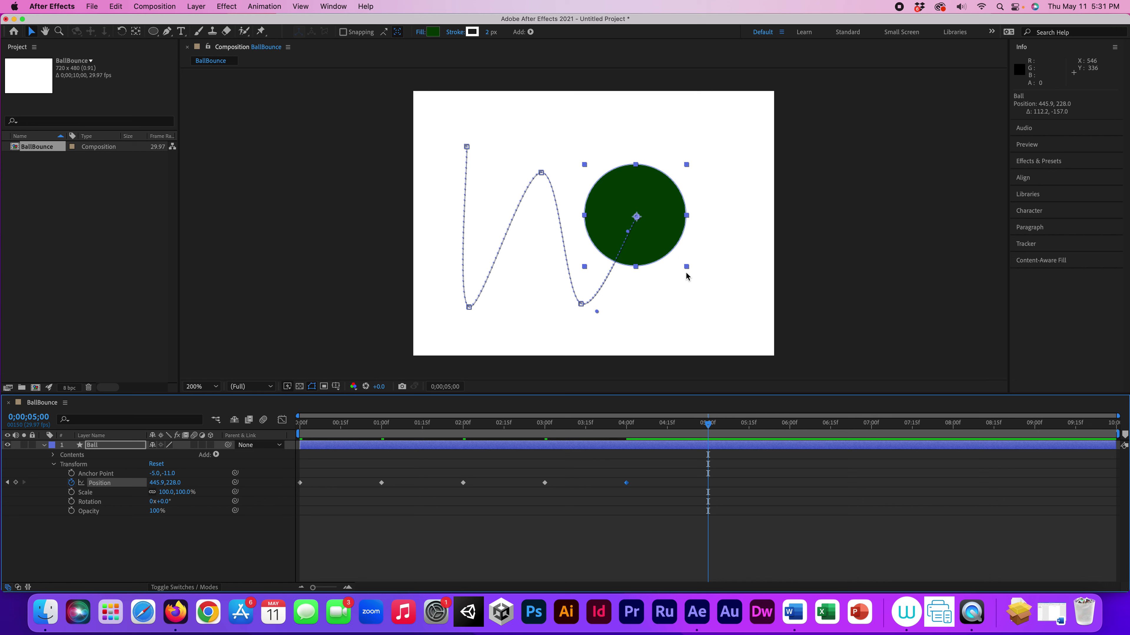
pyautogui.moveTo(664, 246); pyautogui.dragTo(703, 322)
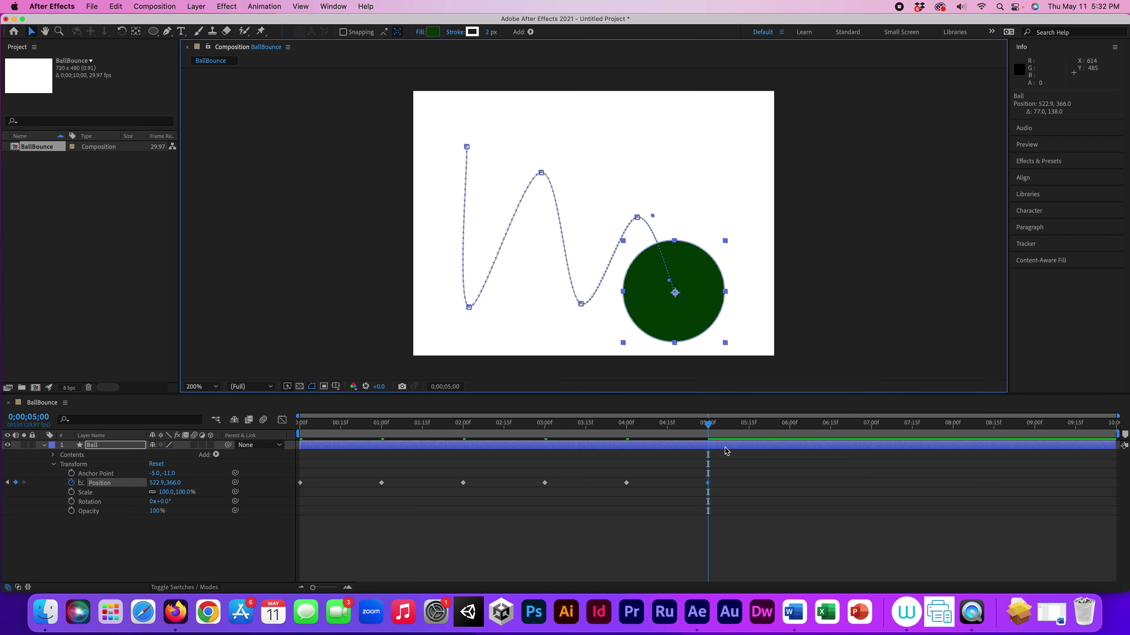
# Step: Keyframe a final small bounce, with the ball at about 597, 311 at 0;00;06;00 and about 643, 365 at 0;00;07;00
pyautogui.moveTo(708, 428); pyautogui.dragTo(790, 427)
pyautogui.moveTo(723, 292); pyautogui.dragTo(759, 261)
pyautogui.moveTo(789, 427); pyautogui.dragTo(870, 429)
pyautogui.moveTo(756, 271); pyautogui.dragTo(779, 298)
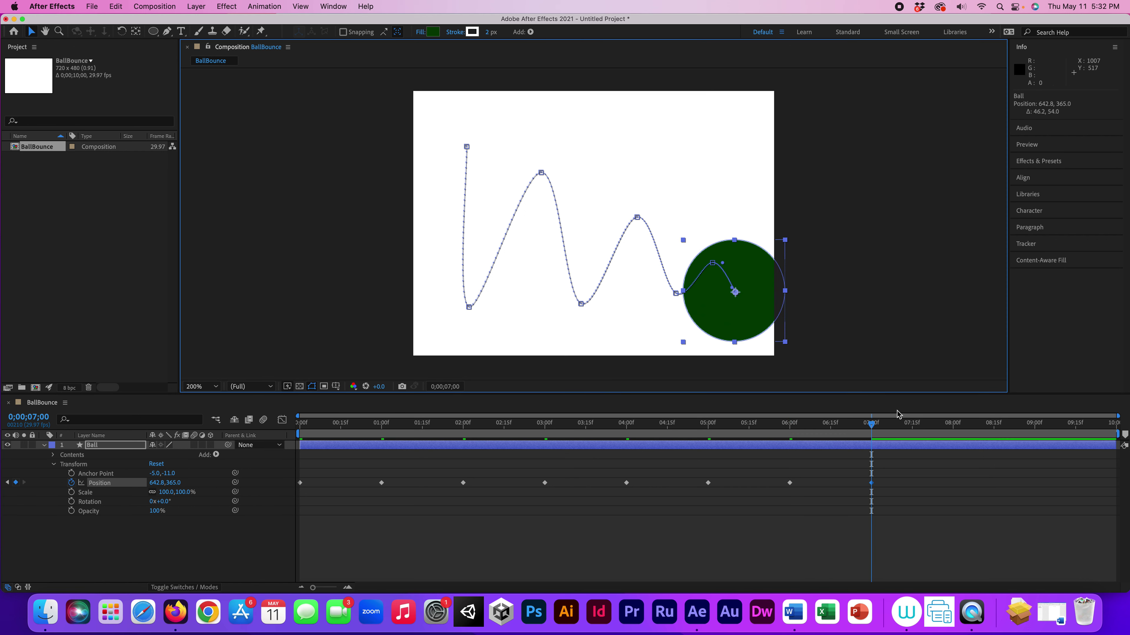
# Step: At 0;00;09;29, move the ball past the composition's left edge, to about -143, 378, and preview the animation from the start
pyautogui.moveTo(873, 428); pyautogui.dragTo(1124, 430)
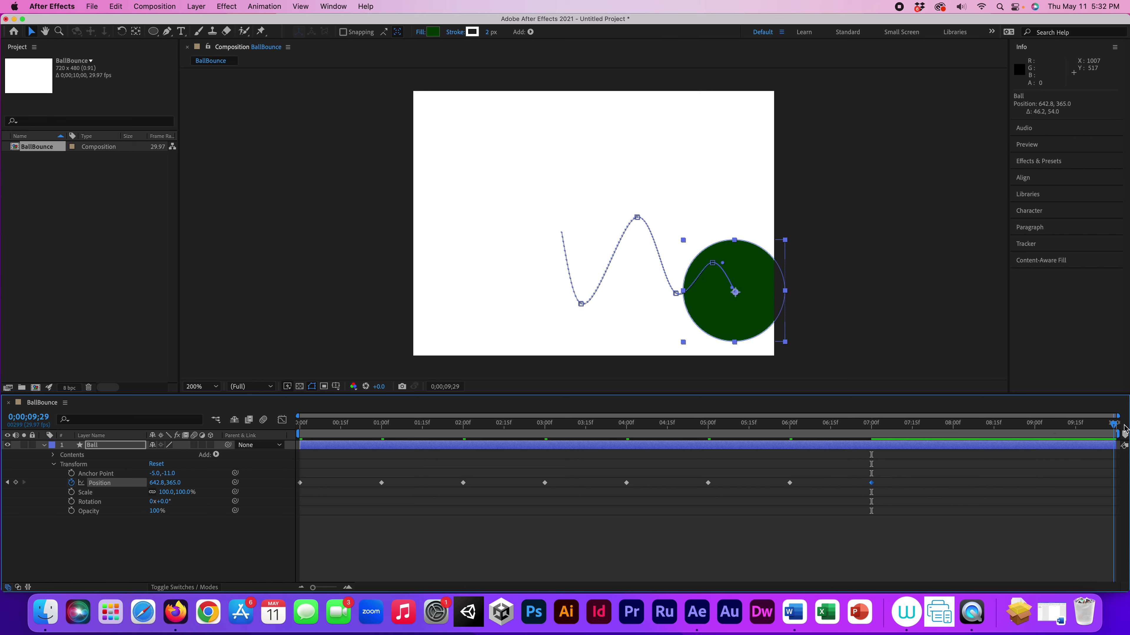
pyautogui.moveTo(721, 314); pyautogui.dragTo(311, 321)
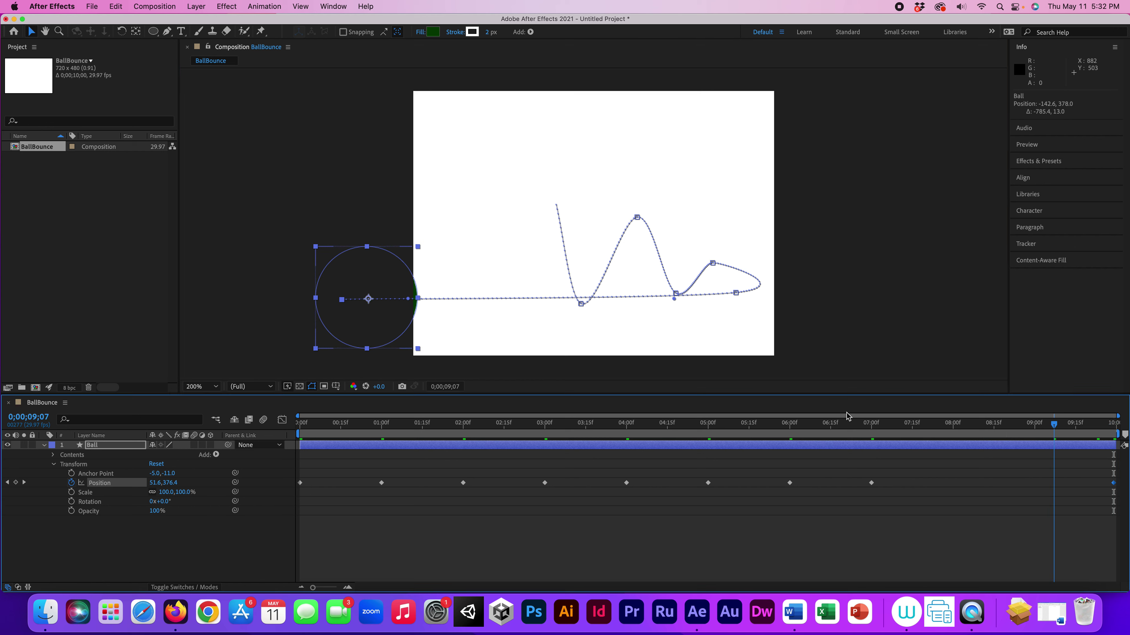
pyautogui.press('Home')
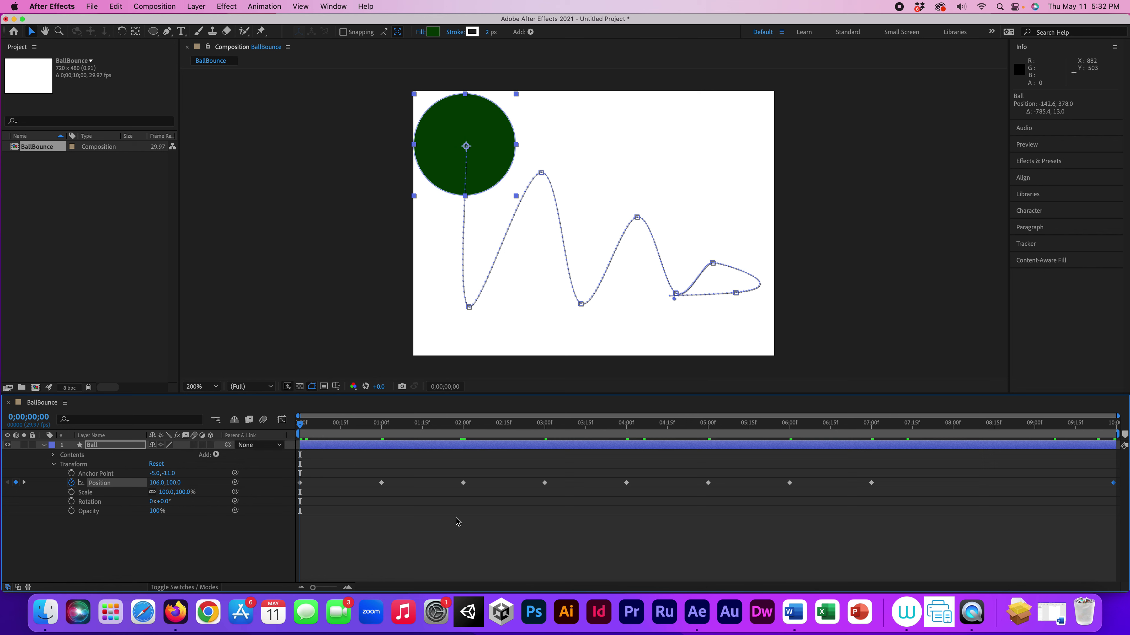
pyautogui.press('space')
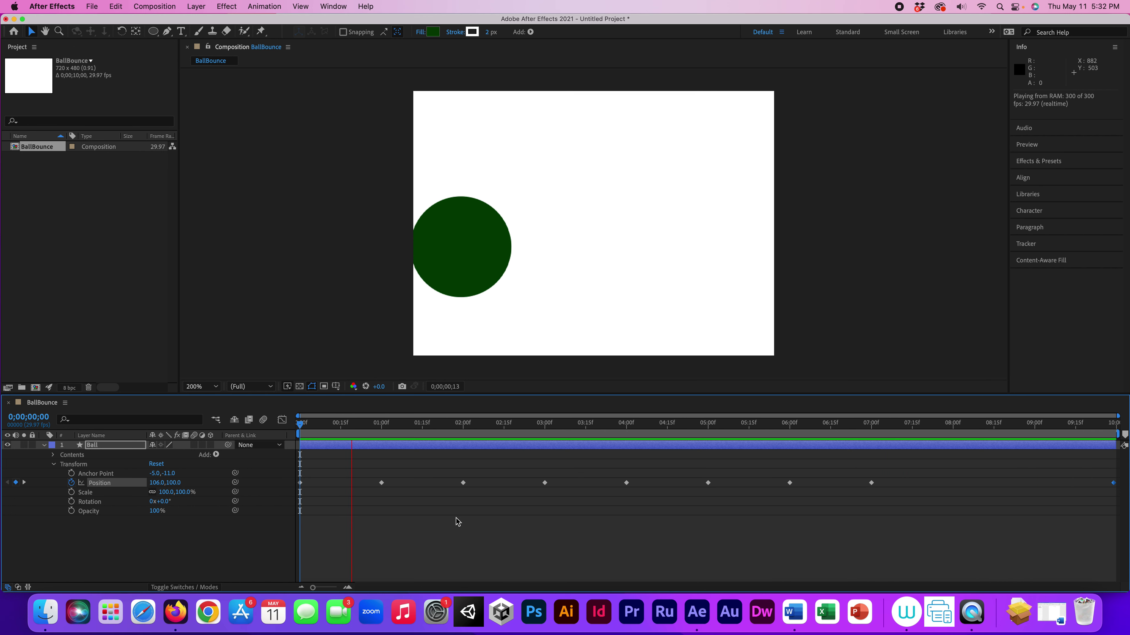
# Step: Replay the bounce animation from the beginning and return to the first frame
pyautogui.click(391, 462)
pyautogui.press('Home')
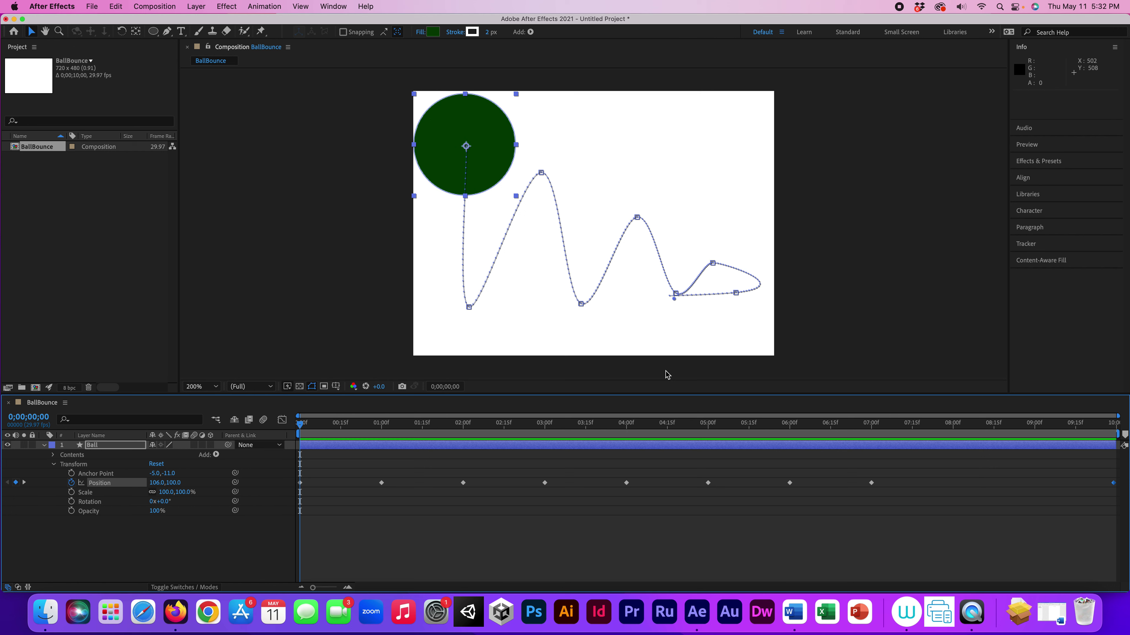
pyautogui.press('space')
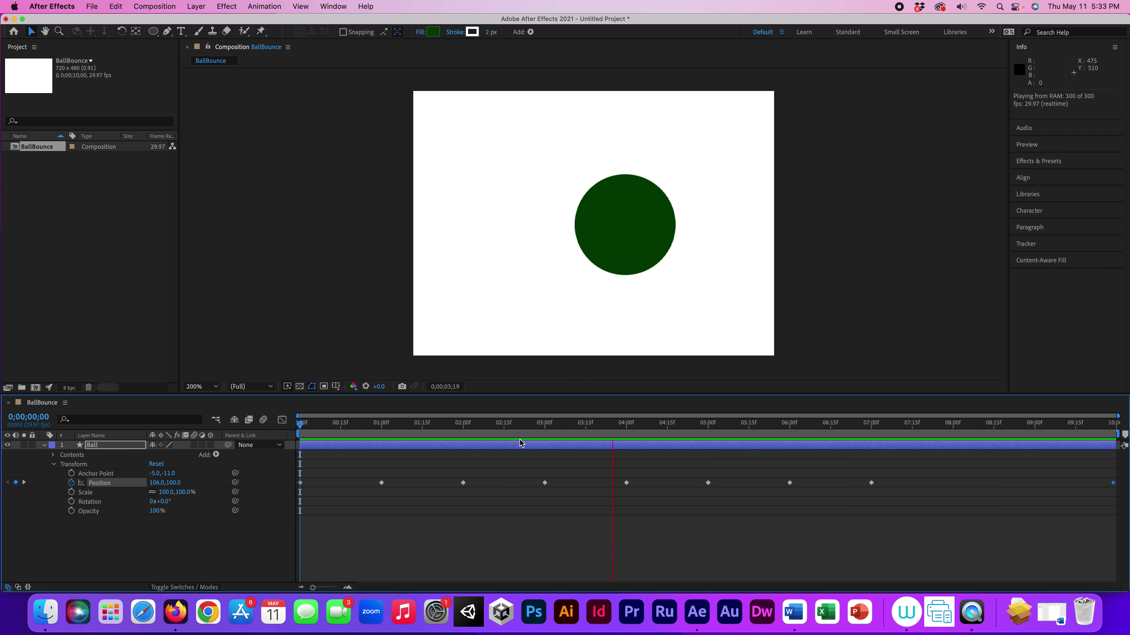
pyautogui.press('space')
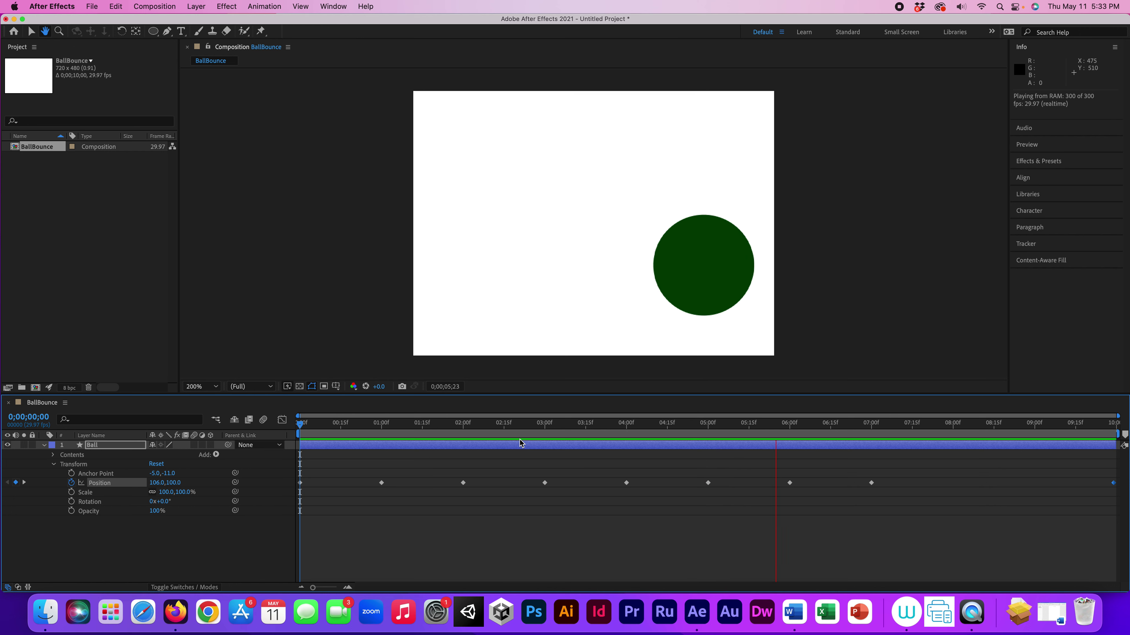
pyautogui.moveTo(774, 426); pyautogui.dragTo(171, 449)
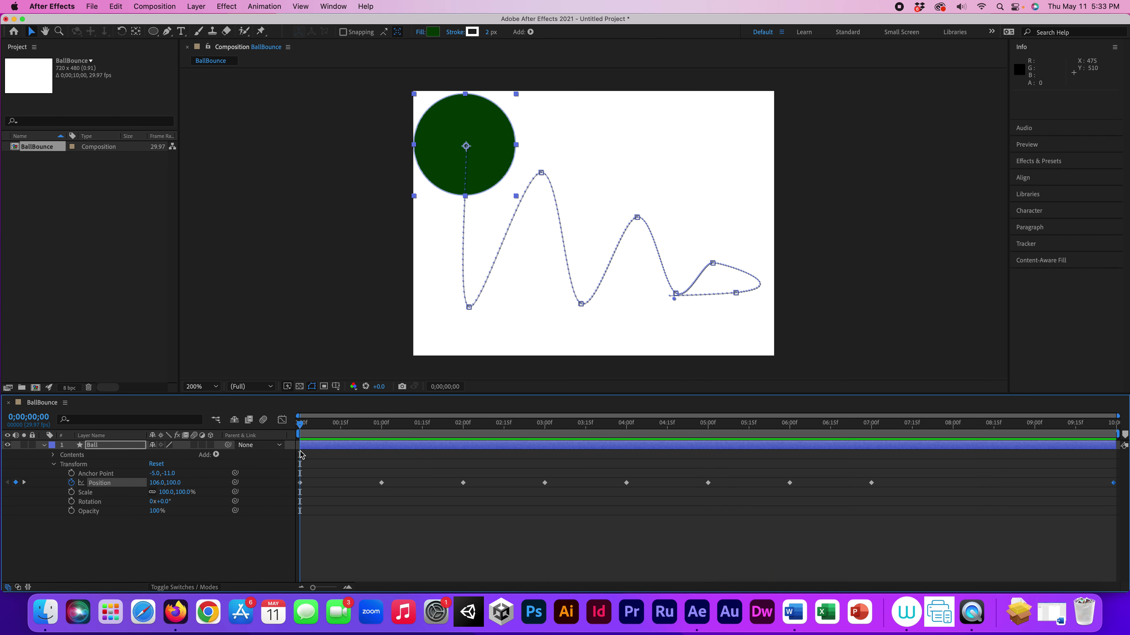
# Step: Select the first Position keyframe and show the Position curves in the Graph Editor
pyautogui.click(300, 484)
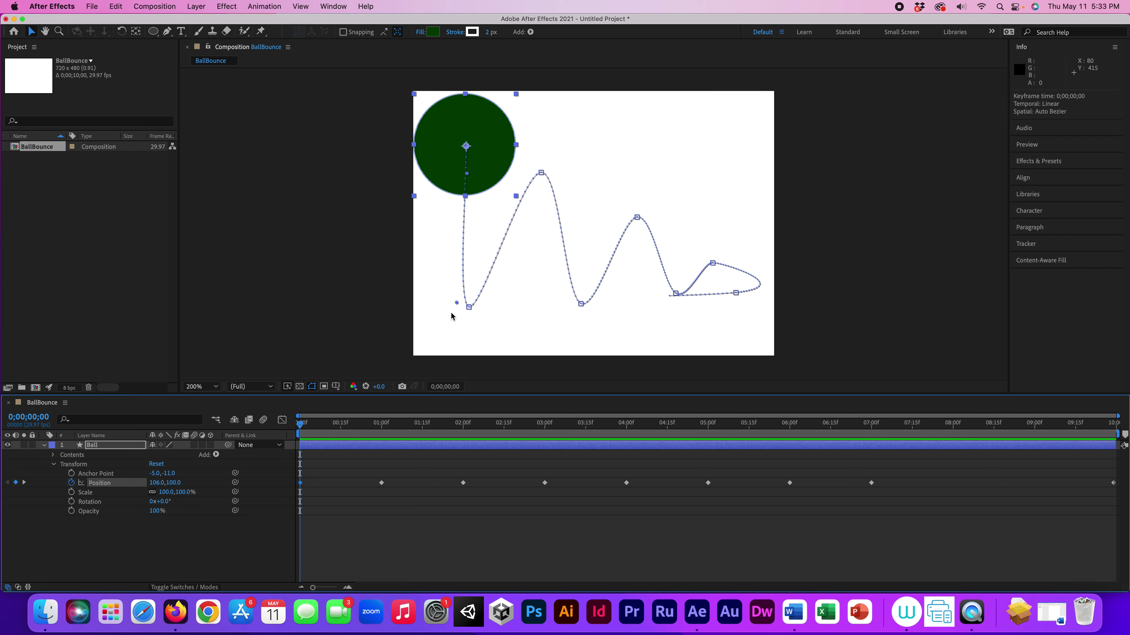
pyautogui.click(283, 421)
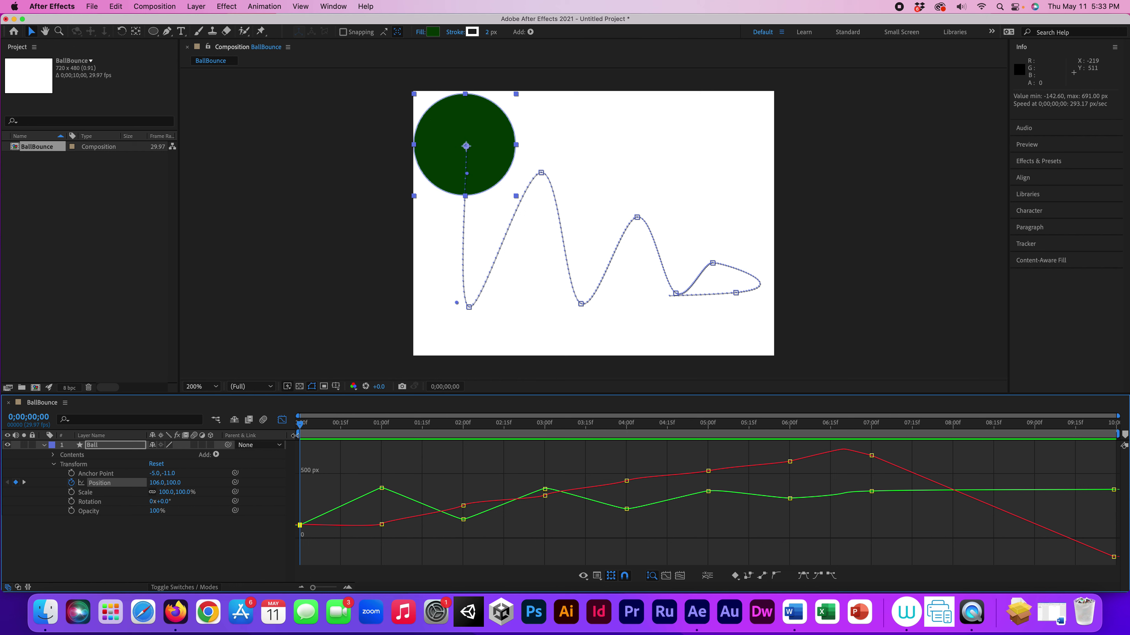
# Step: Try Easy Ease on the Position keyframe at 0;00;01;00, preview the motion and undo the easing
pyautogui.moveTo(332, 434); pyautogui.dragTo(381, 435)
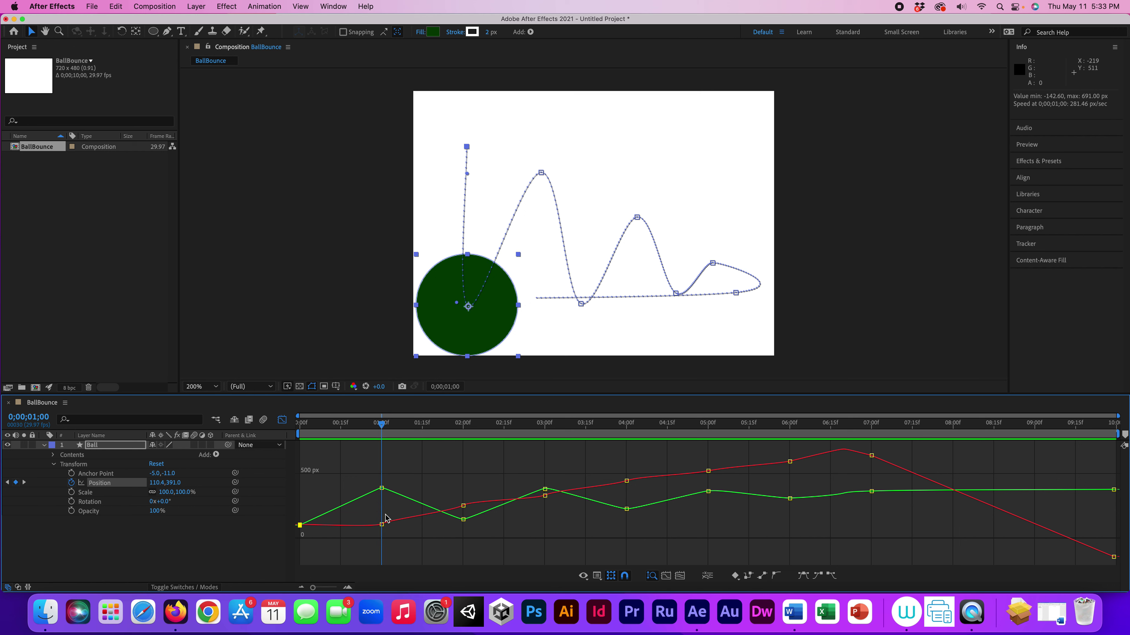
pyautogui.click(382, 489)
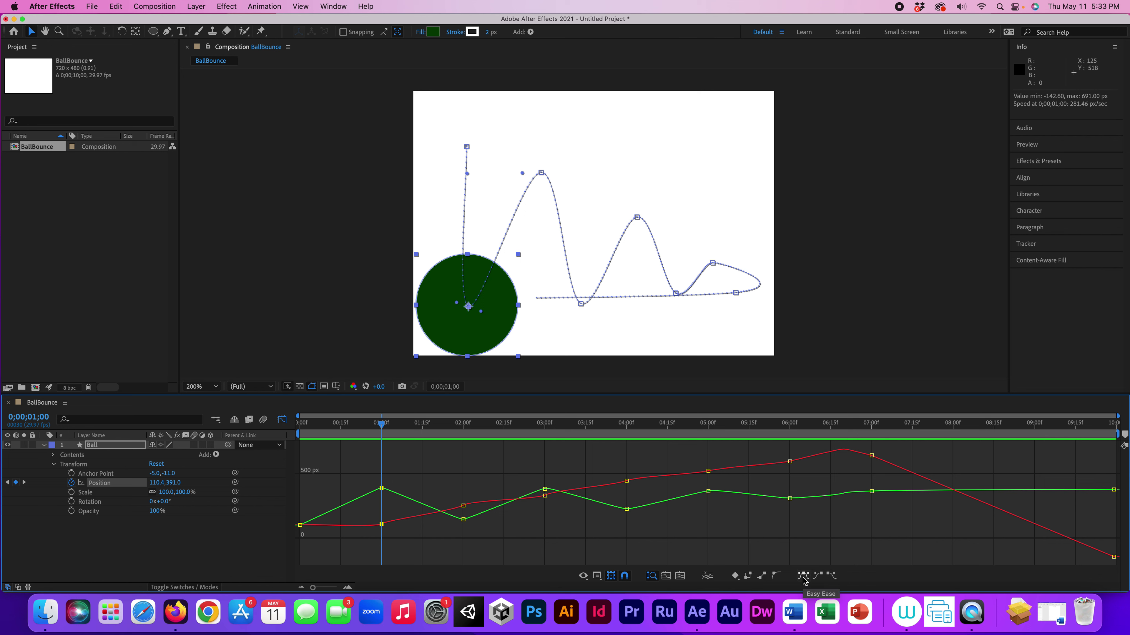
pyautogui.click(803, 576)
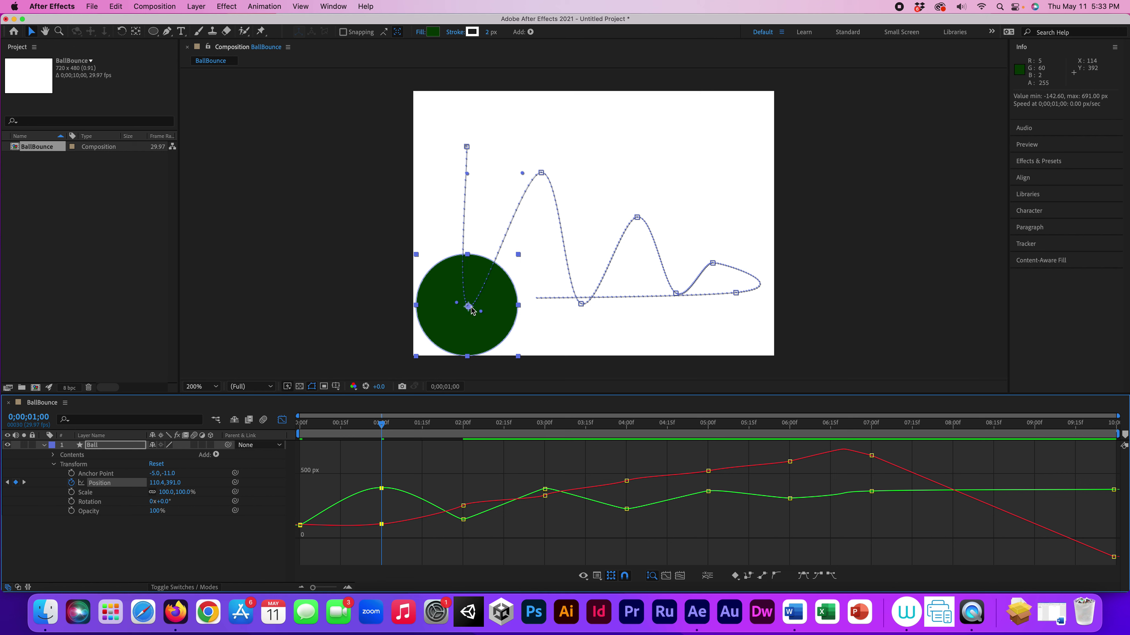
pyautogui.moveTo(380, 429)
pyautogui.mouseDown()
pyautogui.moveTo(269, 445)
pyautogui.moveTo(378, 446)
pyautogui.mouseUp()
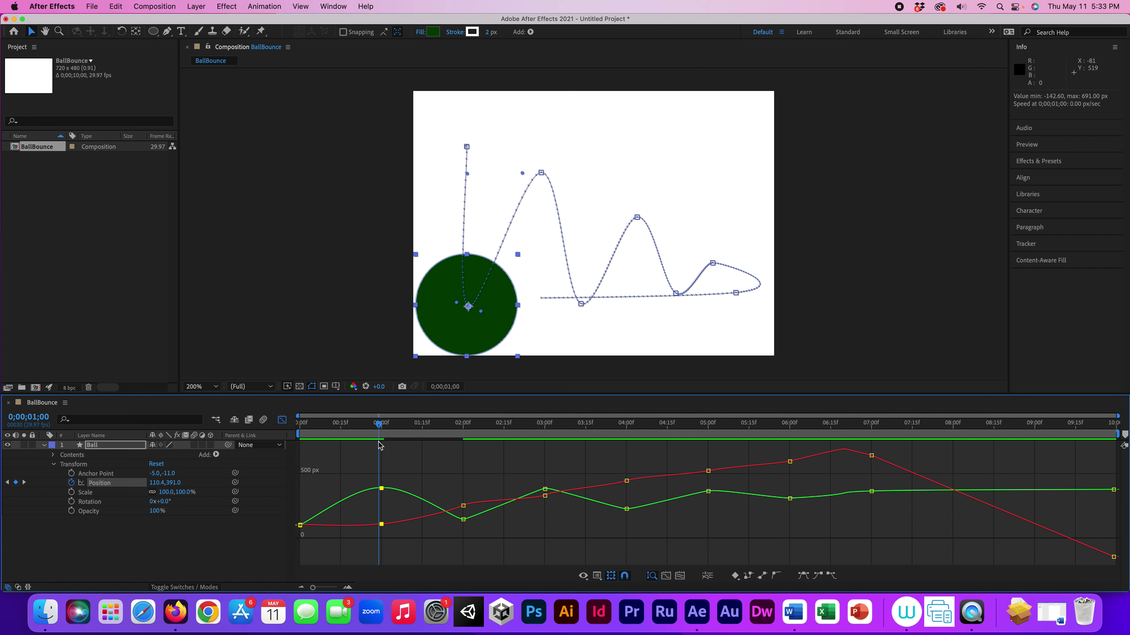
pyautogui.press('space')
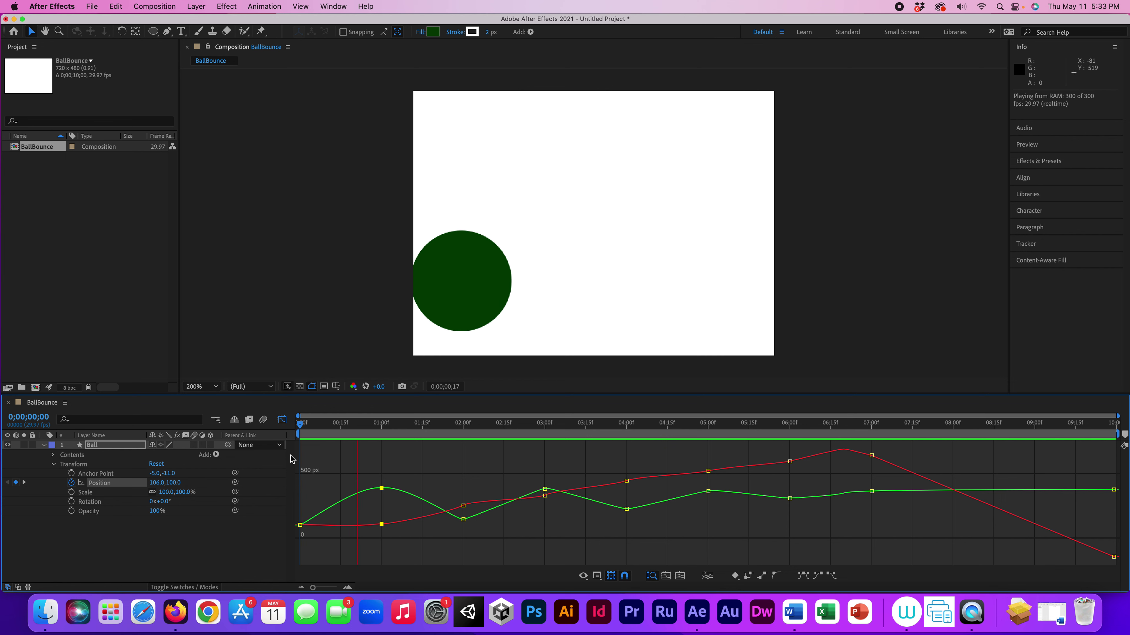
pyautogui.press('space')
pyautogui.moveTo(434, 434); pyautogui.dragTo(280, 442)
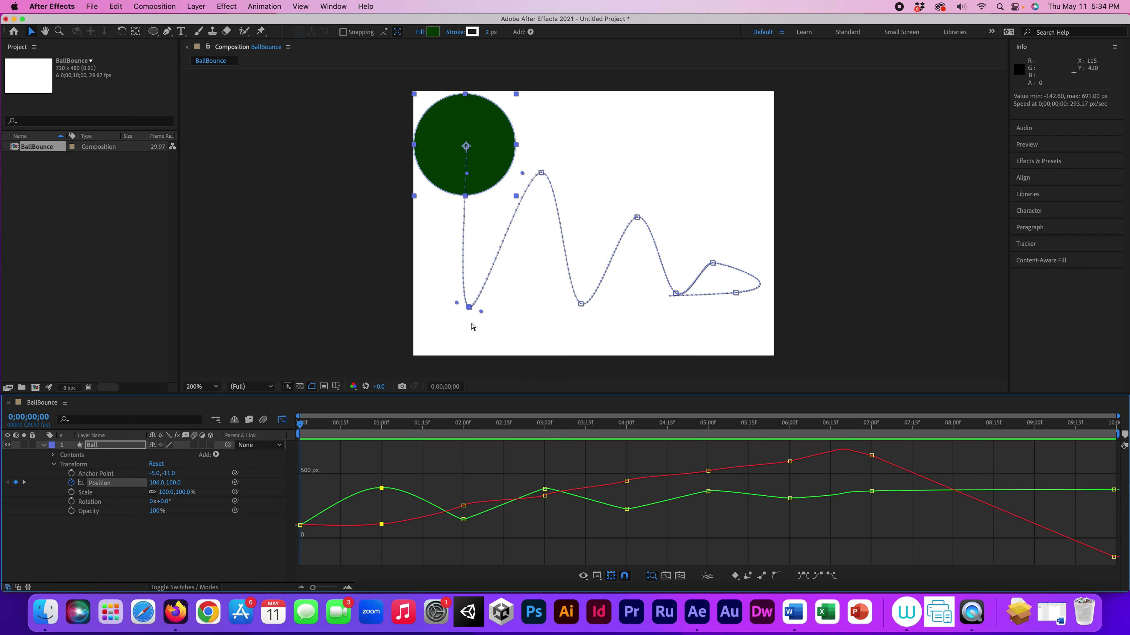
pyautogui.press('k')
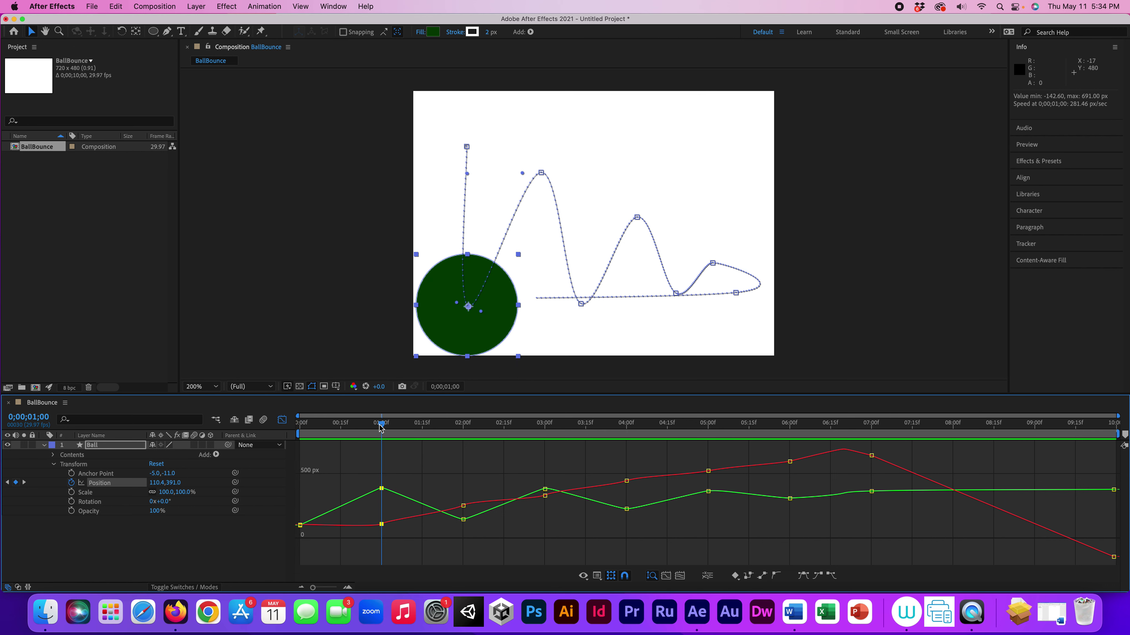
# Step: Apply Easy Ease to the bounce-peak Position keyframes at 0;00;02;00 and 0;00;04;00
pyautogui.moveTo(381, 427); pyautogui.dragTo(466, 429)
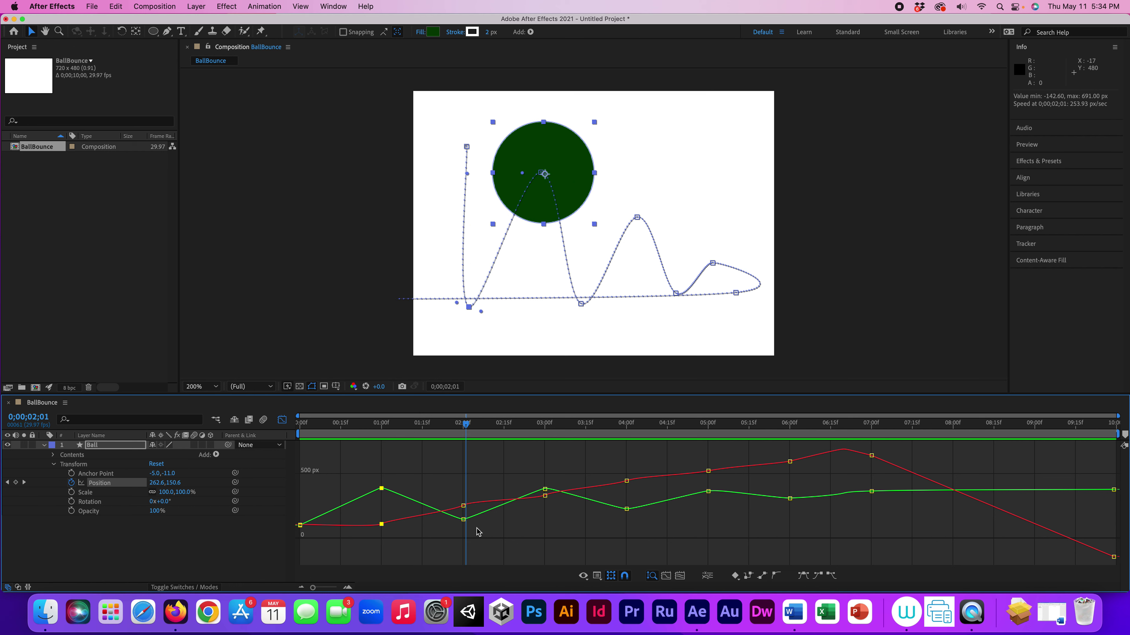
pyautogui.click(463, 519)
pyautogui.click(463, 426)
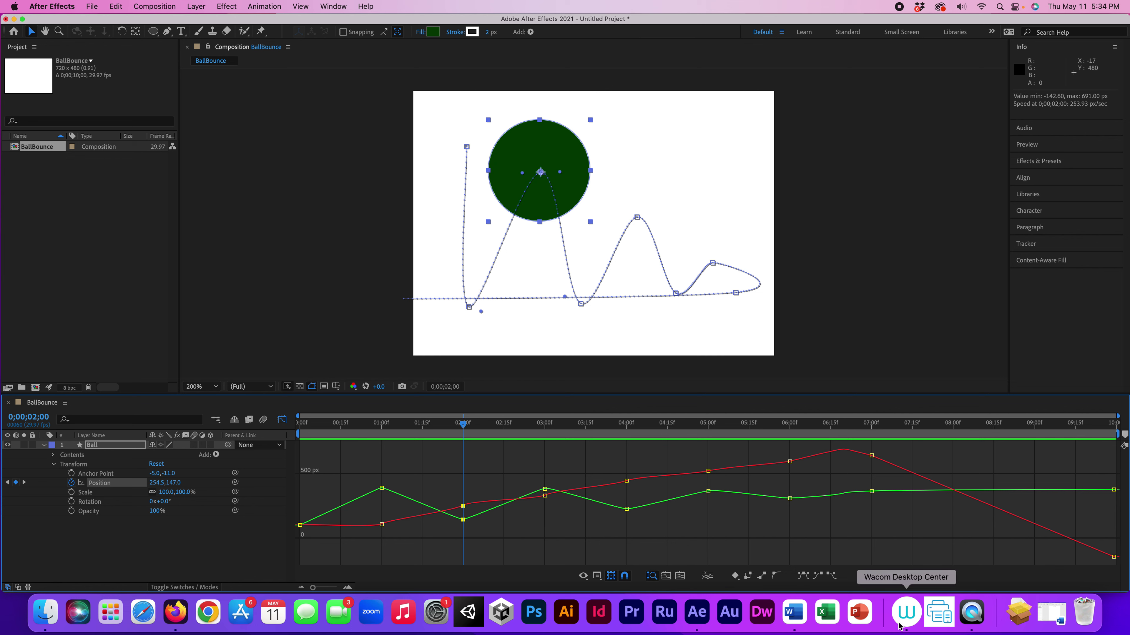
pyautogui.click(802, 578)
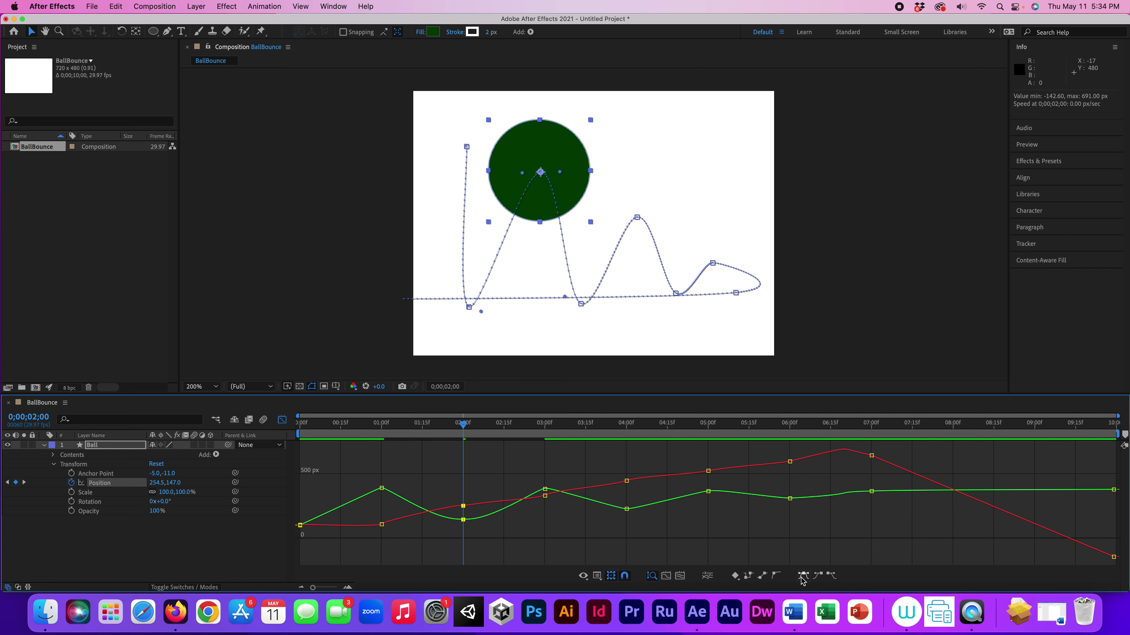
pyautogui.moveTo(458, 428); pyautogui.dragTo(626, 430)
pyautogui.click(626, 510)
pyautogui.click(802, 577)
# Step: Apply Easy Ease to the bounce-peak Position keyframe at 0;00;06;00 and to the first Position keyframe at 0;00;00;00
pyautogui.moveTo(628, 425); pyautogui.dragTo(789, 425)
pyautogui.click(790, 499)
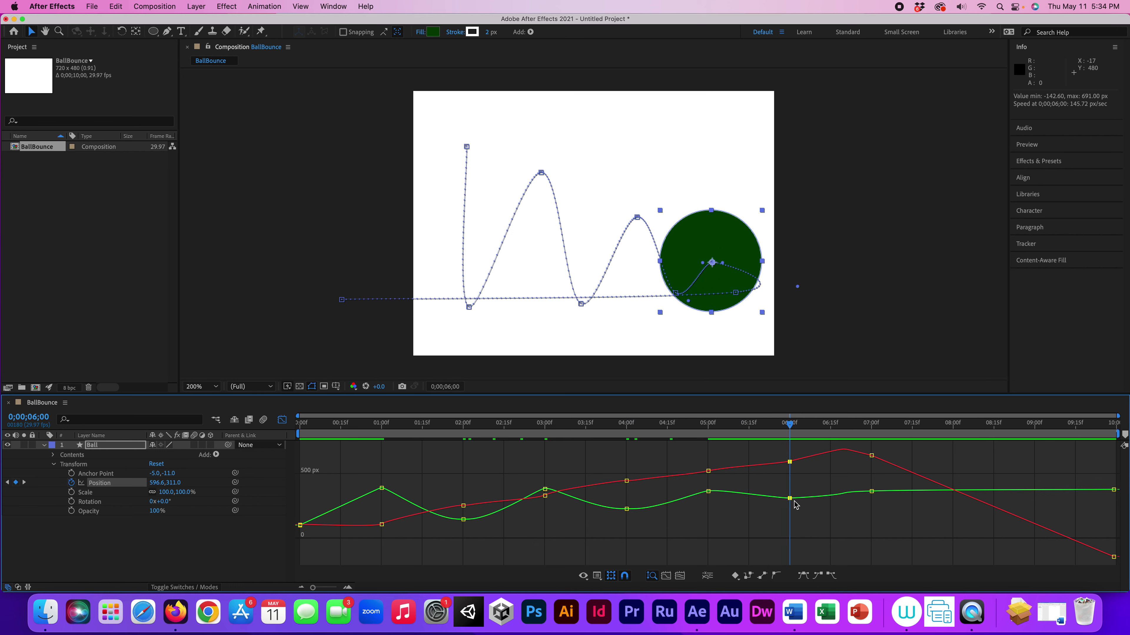
pyautogui.click(806, 576)
pyautogui.moveTo(787, 425); pyautogui.dragTo(299, 425)
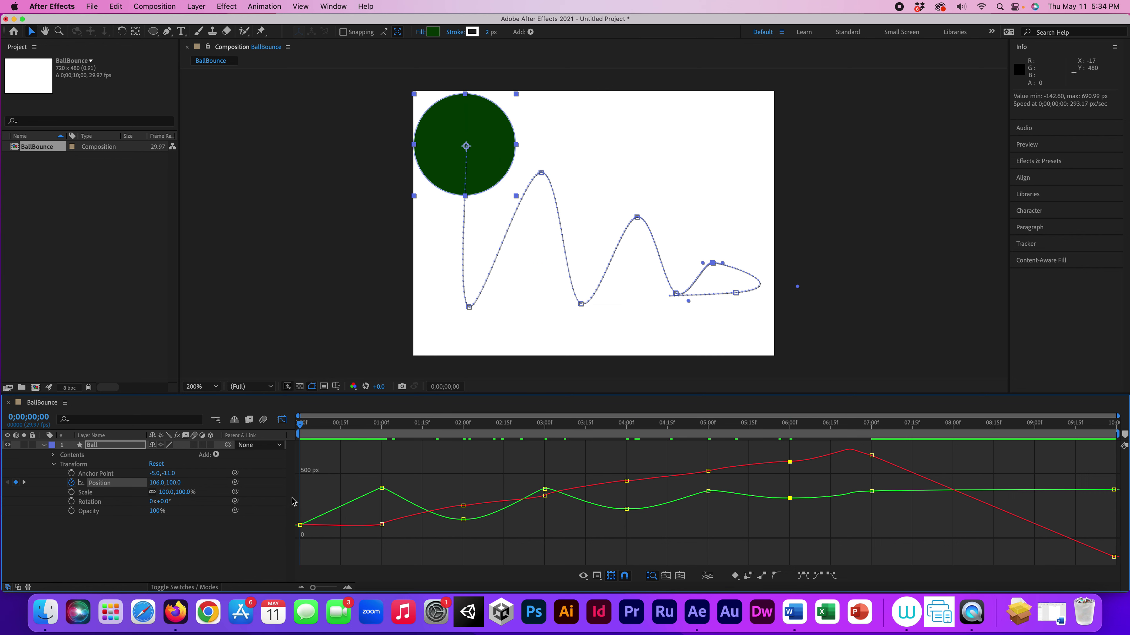
pyautogui.click(300, 526)
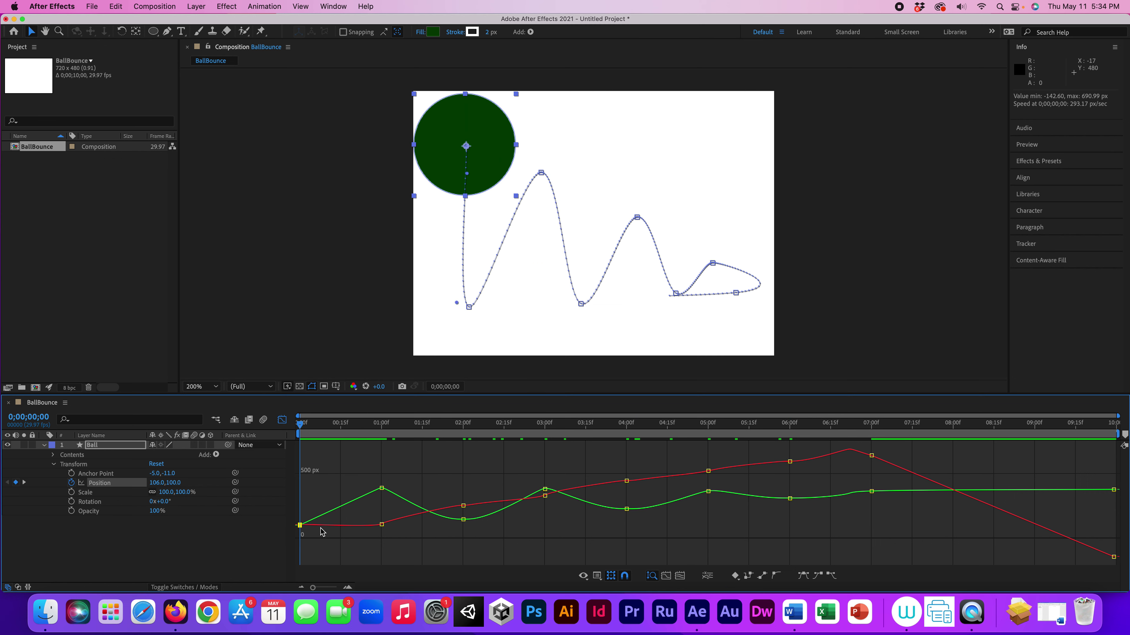
pyautogui.click(804, 578)
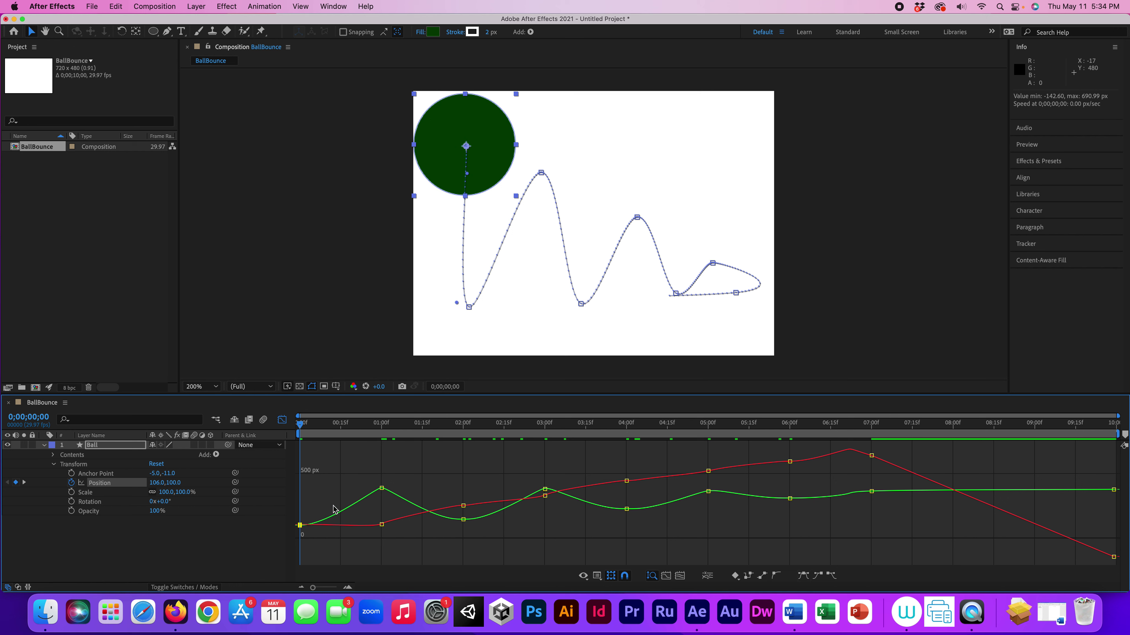
# Step: Preview the eased bounce, then close the Graph Editor and return to the first frame
pyautogui.press('space')
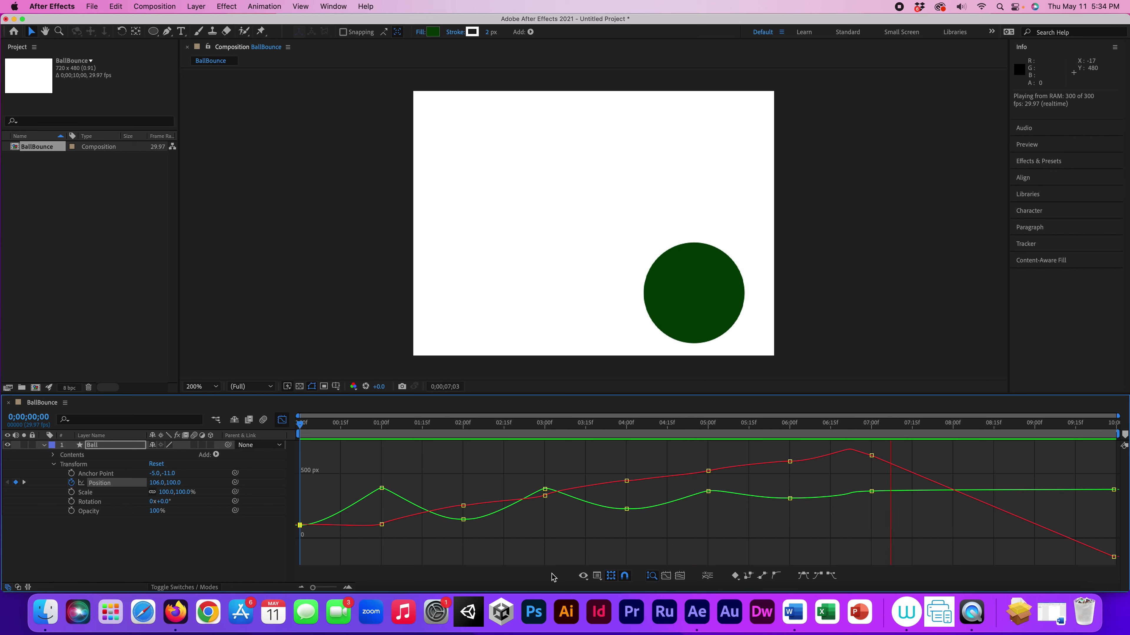
pyautogui.press('space')
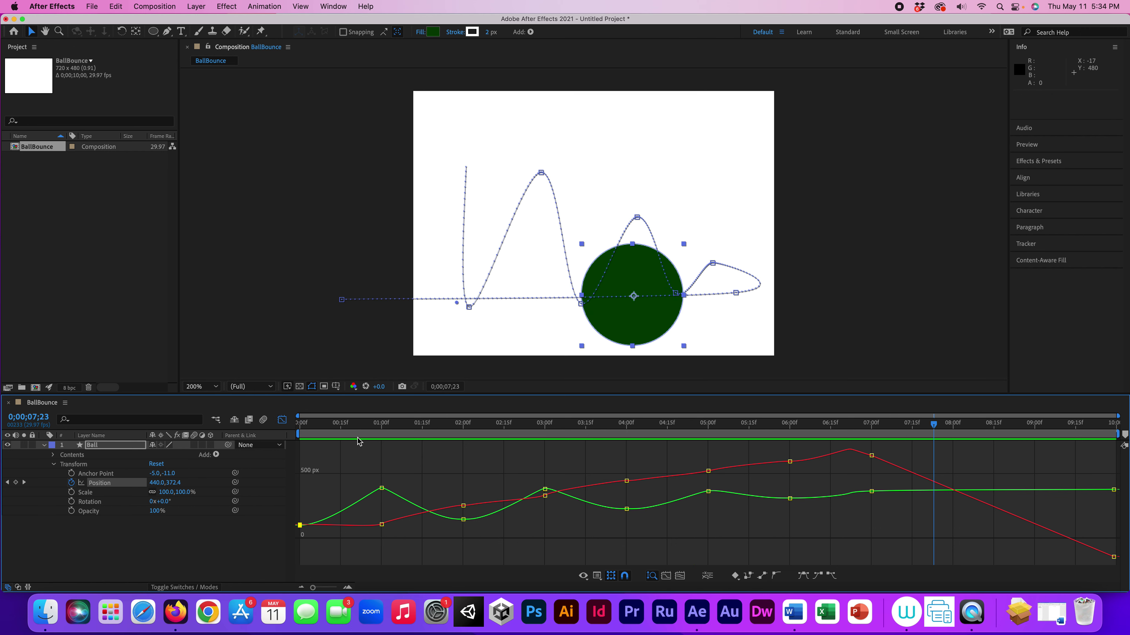
pyautogui.click(283, 424)
pyautogui.moveTo(925, 427); pyautogui.dragTo(307, 485)
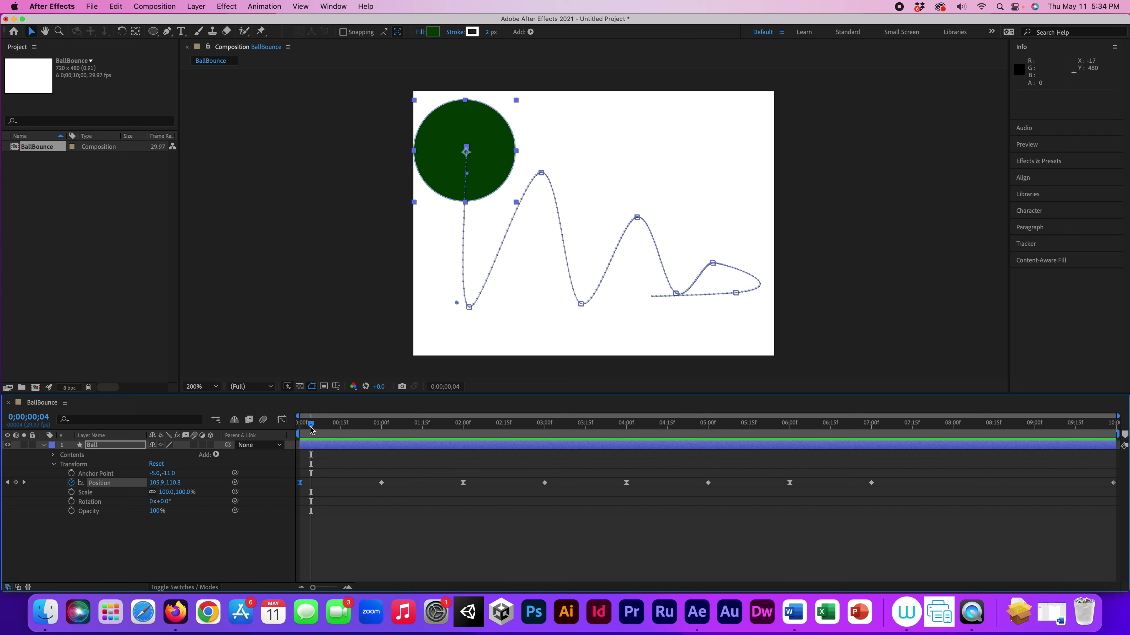
pyautogui.moveTo(310, 428); pyautogui.dragTo(268, 429)
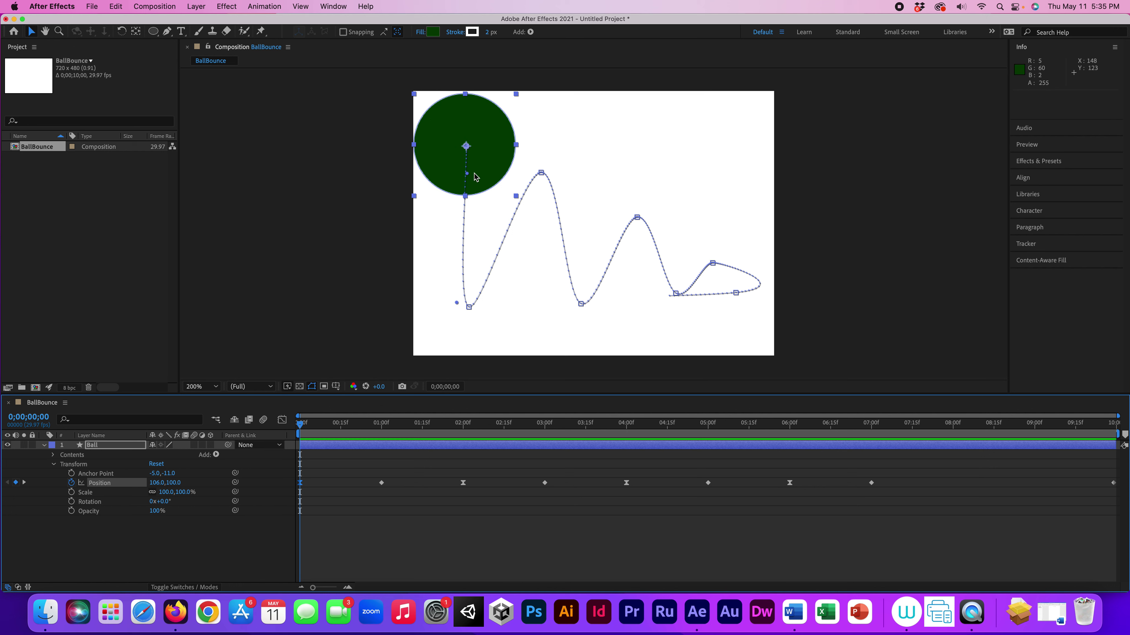
# Step: Try reshaping the start of the ball's motion path with its tangent handle, preview the motion and undo the tangent adjustment
pyautogui.moveTo(466, 175); pyautogui.dragTo(521, 271)
pyautogui.moveTo(448, 269); pyautogui.dragTo(745, 75)
pyautogui.press('space')
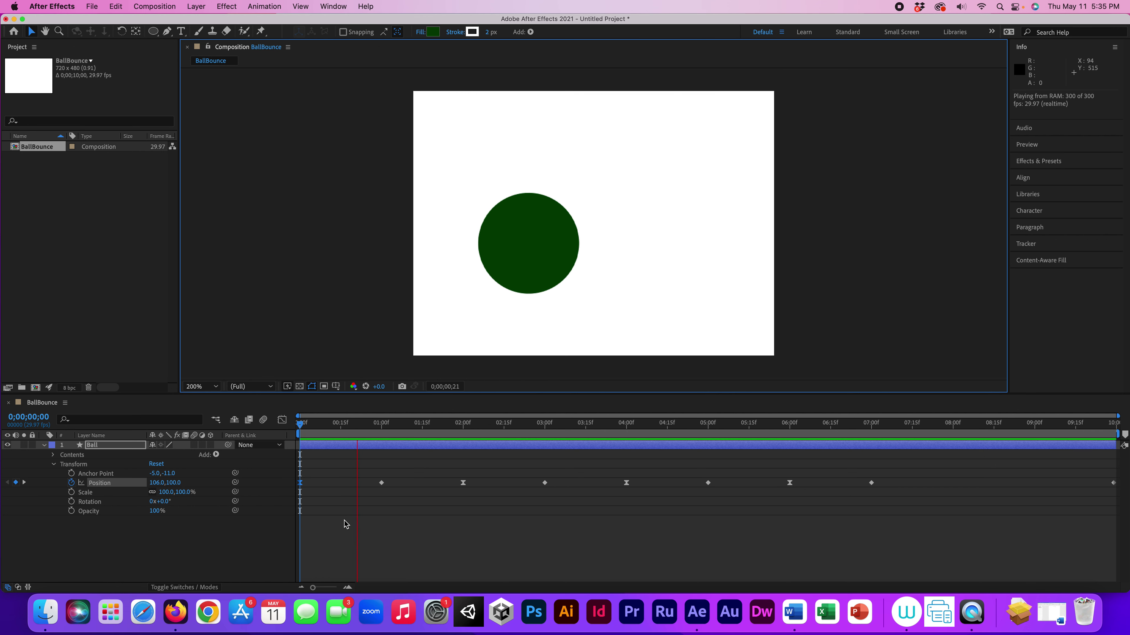
pyautogui.press('space')
pyautogui.press('super+z')
pyautogui.press('Home')
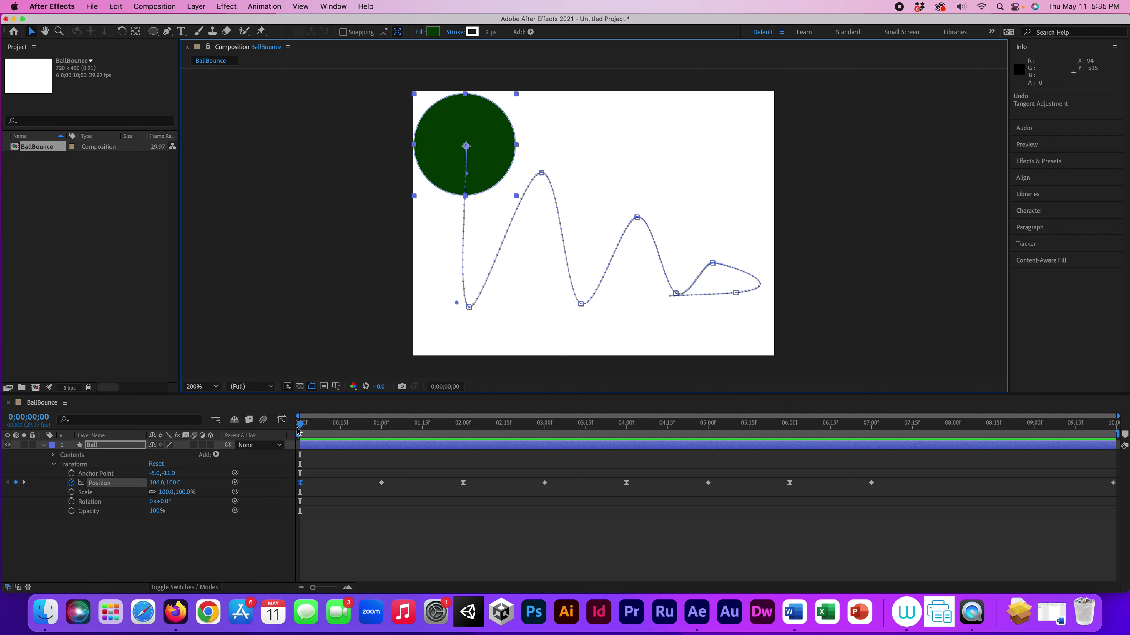
# Step: Replay the bounce animation from the first frame twice to check the eased motion
pyautogui.click(303, 425)
pyautogui.moveTo(303, 426)
pyautogui.mouseDown()
pyautogui.moveTo(479, 427)
pyautogui.moveTo(262, 438)
pyautogui.mouseUp()
pyautogui.press('space')
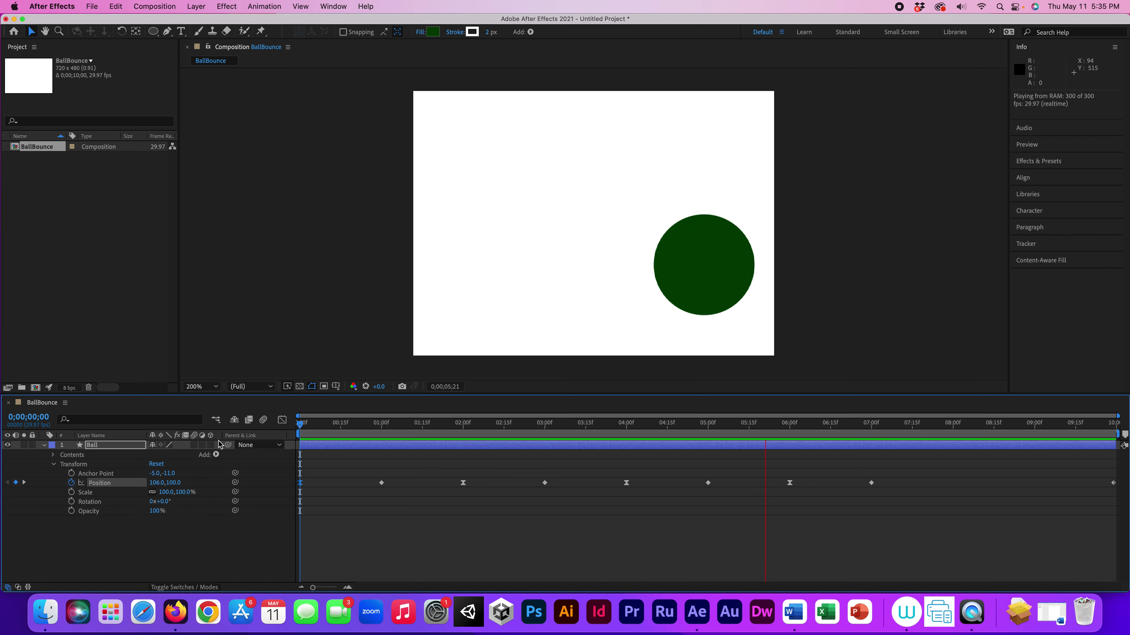
pyautogui.press('space')
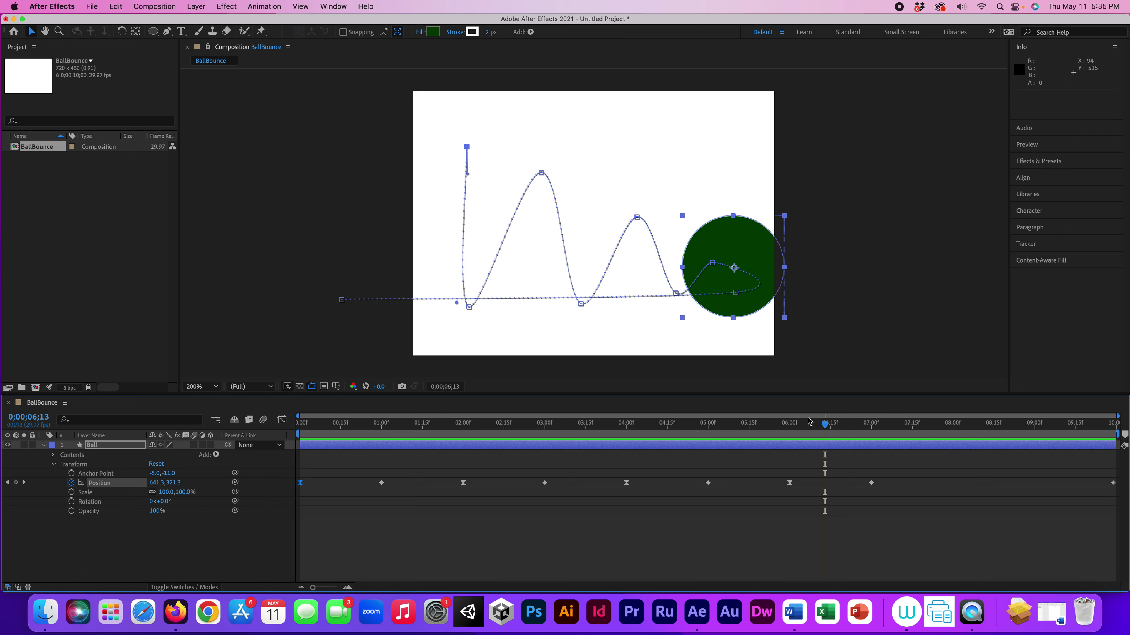
pyautogui.moveTo(827, 423); pyautogui.dragTo(299, 422)
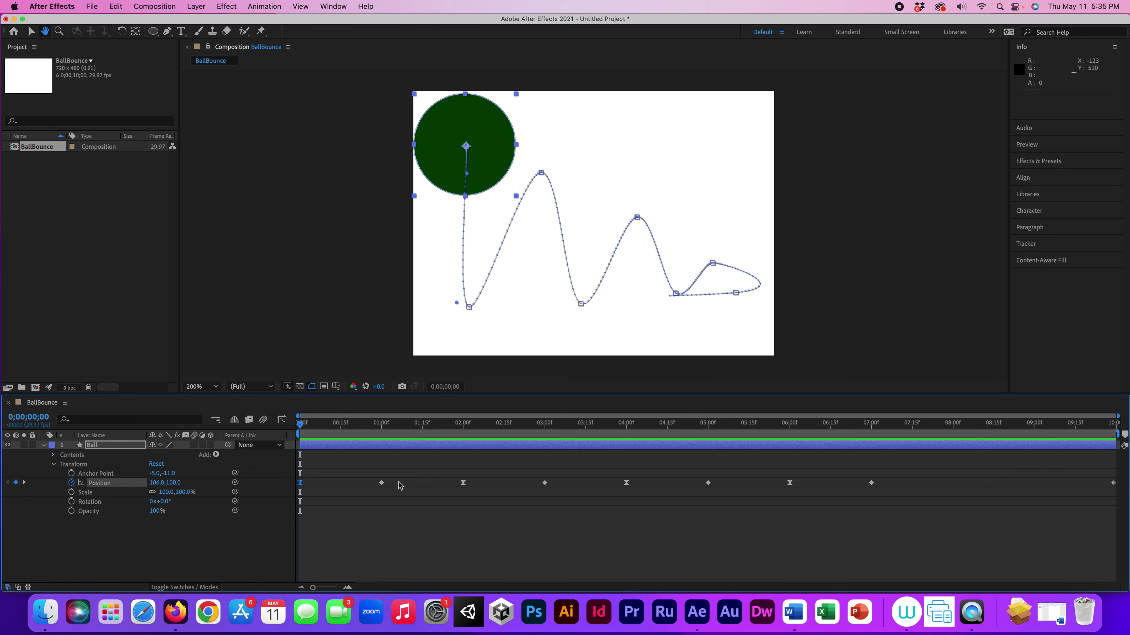
pyautogui.press('space')
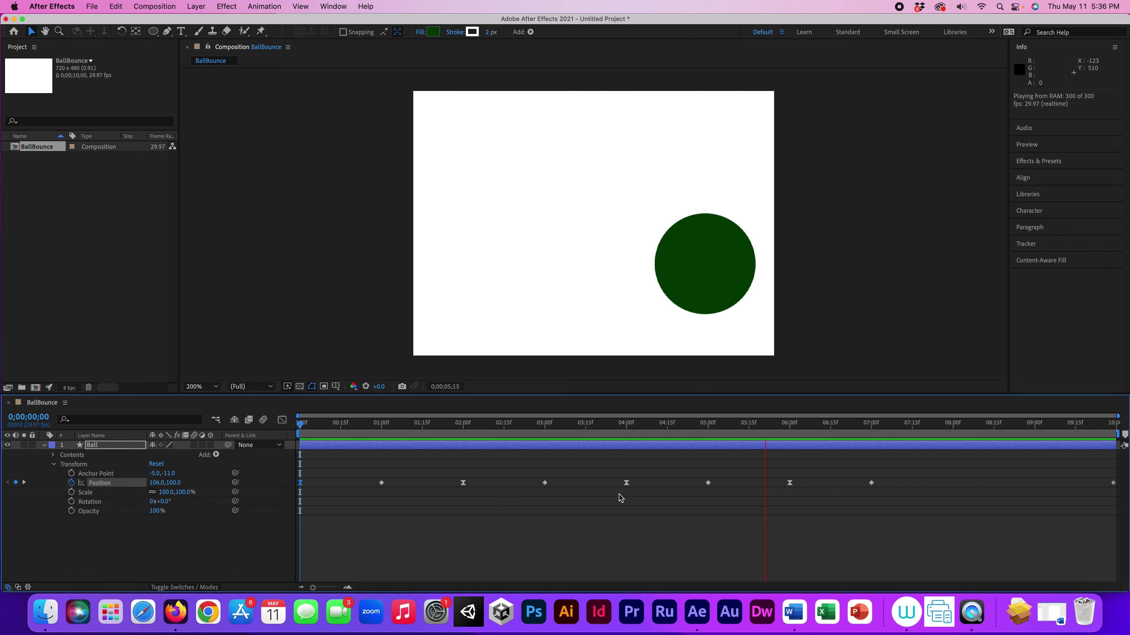
pyautogui.press('space')
# Step: Add a Scale keyframe at the first frame with unlinked proportions, and set the vertical scale to 125% at 0;00;00;25
pyautogui.moveTo(782, 428); pyautogui.dragTo(227, 458)
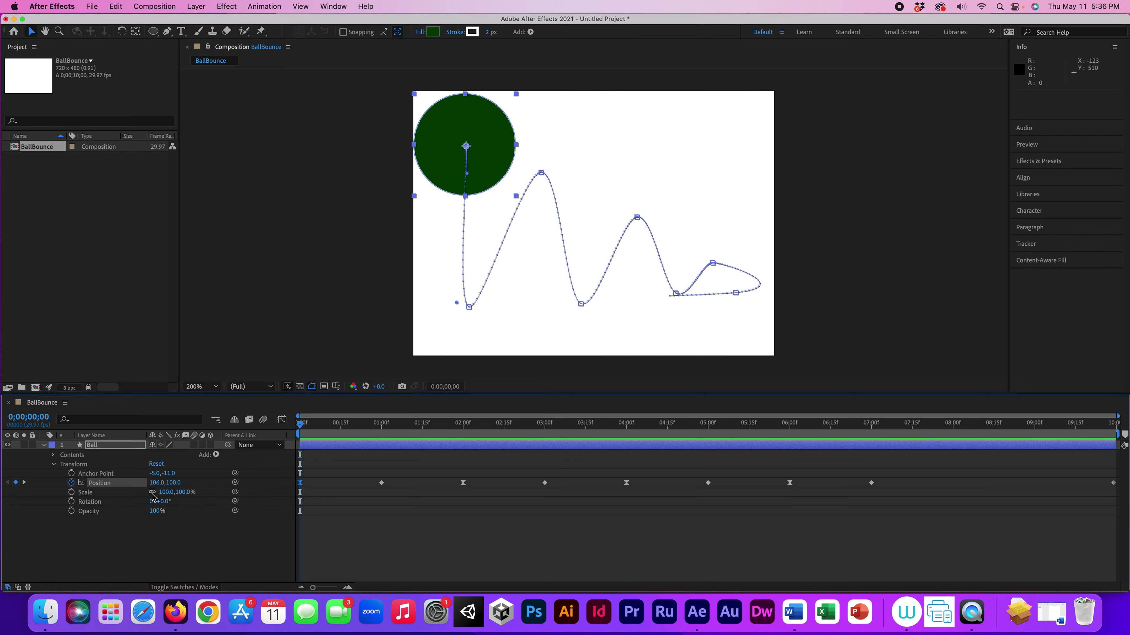
pyautogui.click(71, 492)
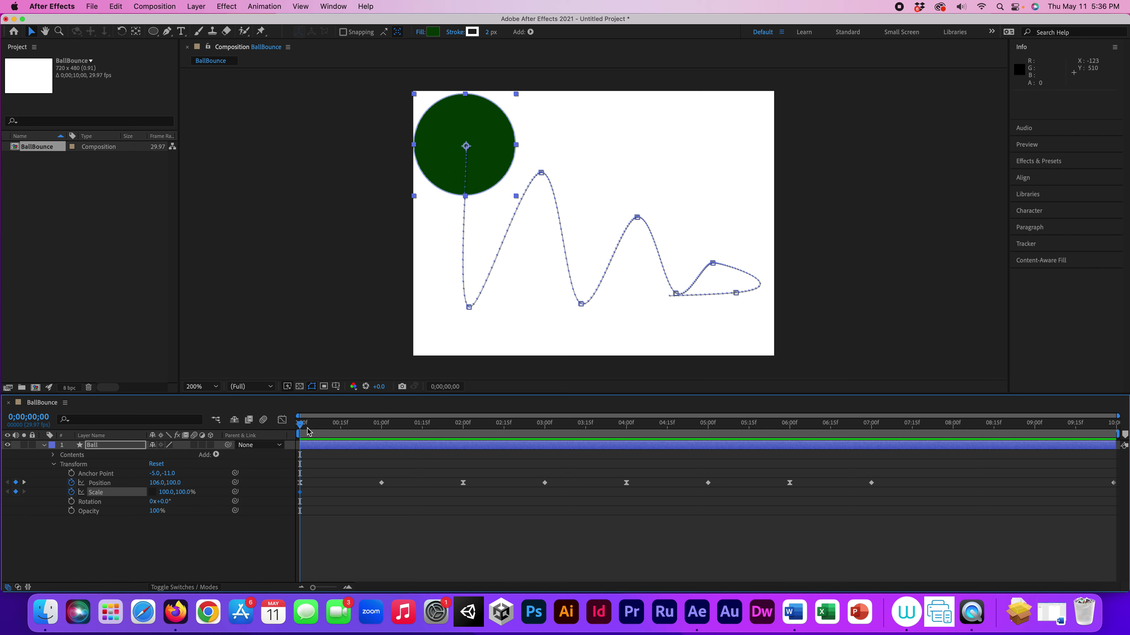
pyautogui.moveTo(301, 428); pyautogui.dragTo(368, 428)
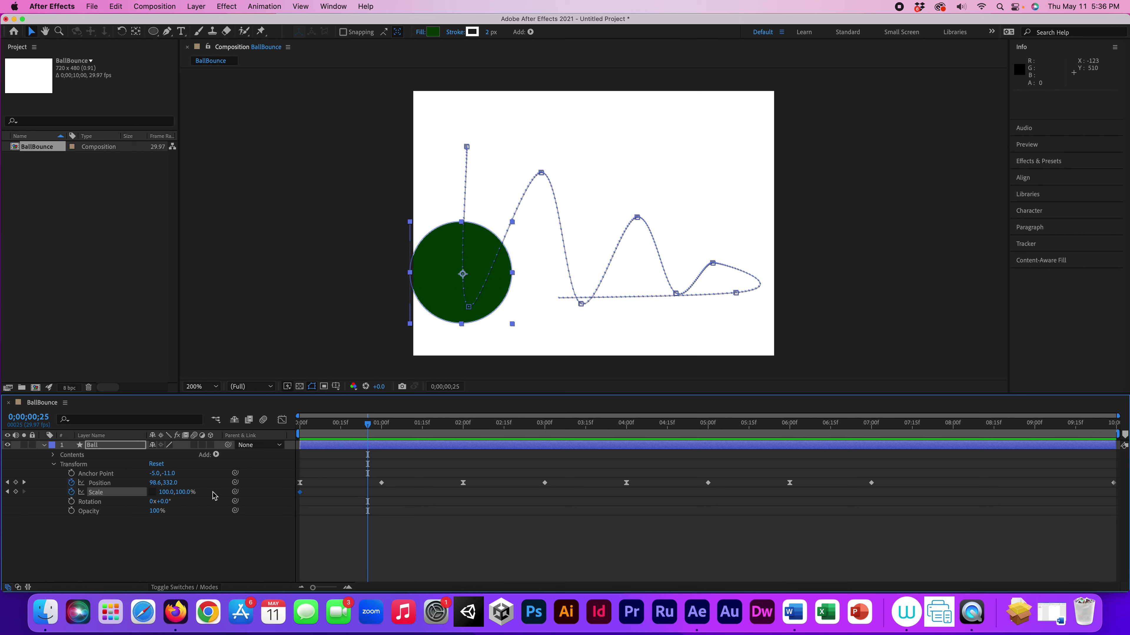
pyautogui.moveTo(184, 492); pyautogui.dragTo(196, 492)
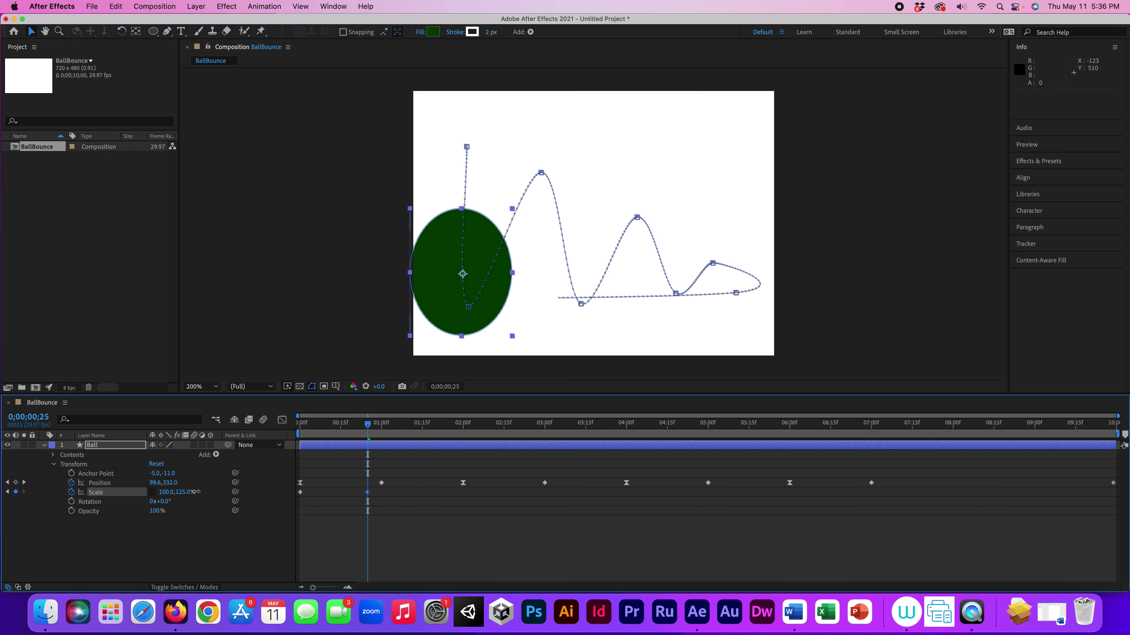
pyautogui.click(186, 493)
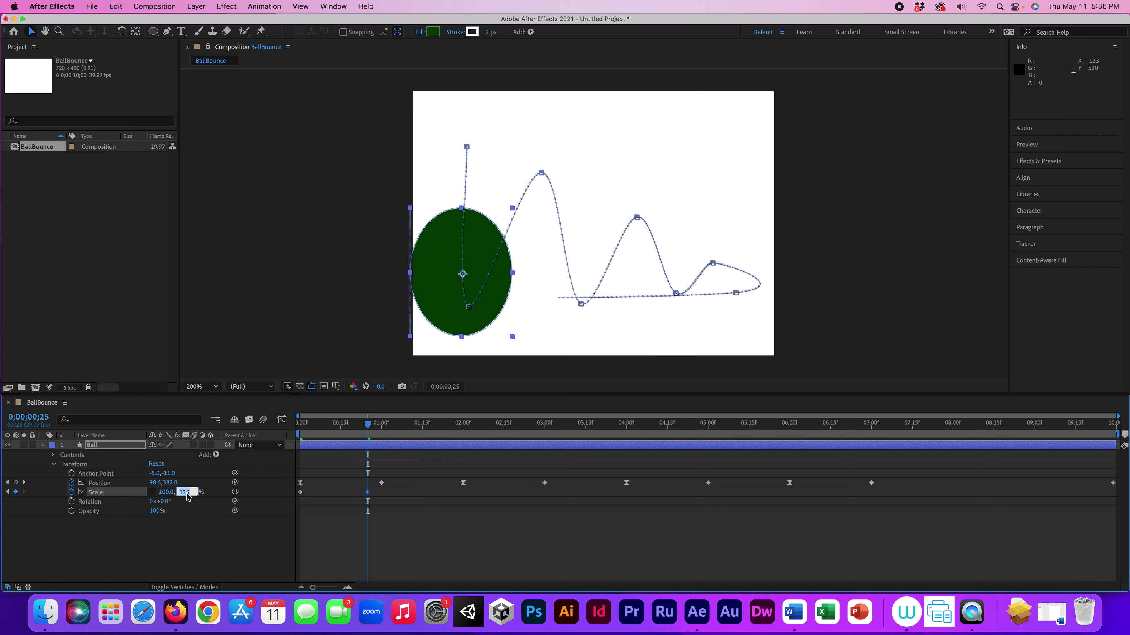
pyautogui.write('12')
pyautogui.press('Return')
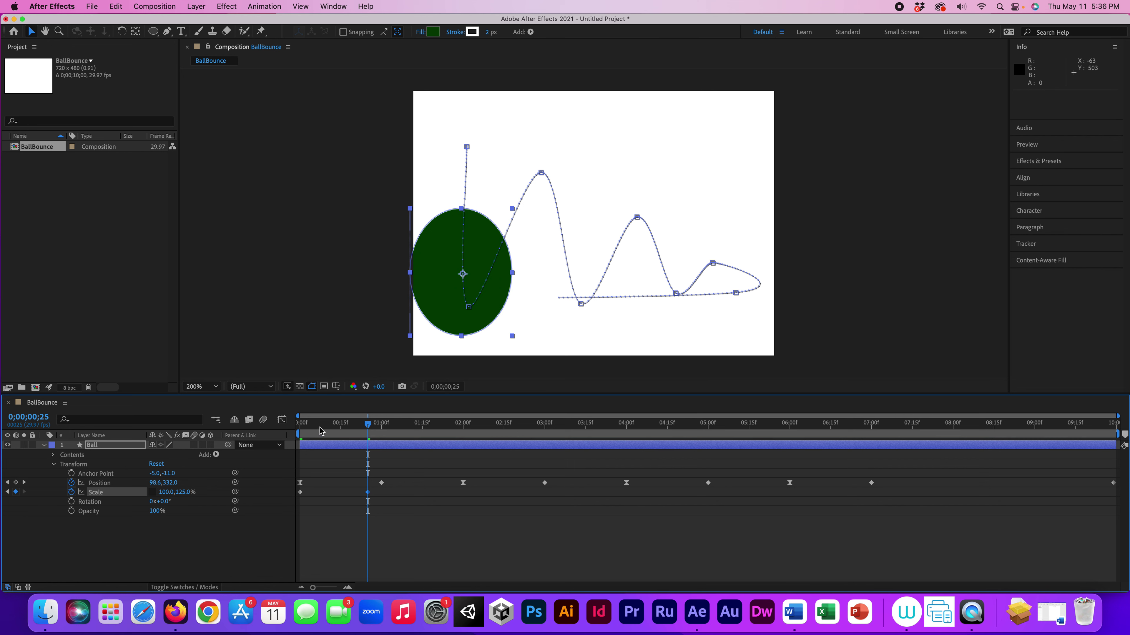
# Step: Squash the ball at the first ground impact by setting Scale to 125% horizontally and 75% vertically at 0;00;01;00
pyautogui.press('Home')
pyautogui.moveTo(302, 436); pyautogui.dragTo(369, 436)
pyautogui.moveTo(373, 428); pyautogui.dragTo(385, 427)
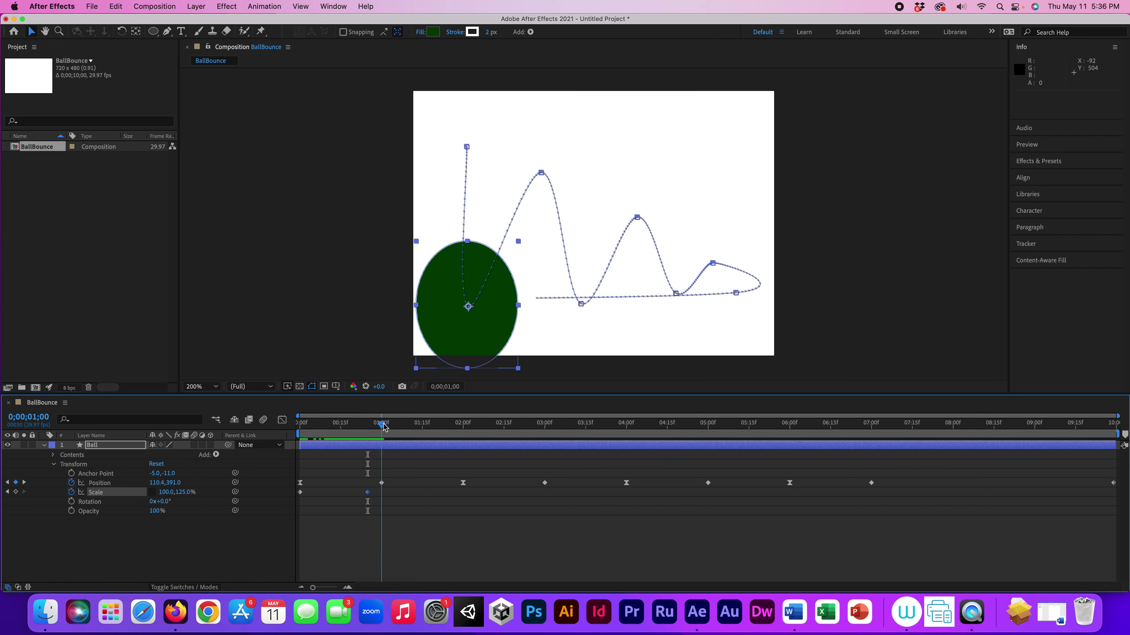
pyautogui.click(186, 493)
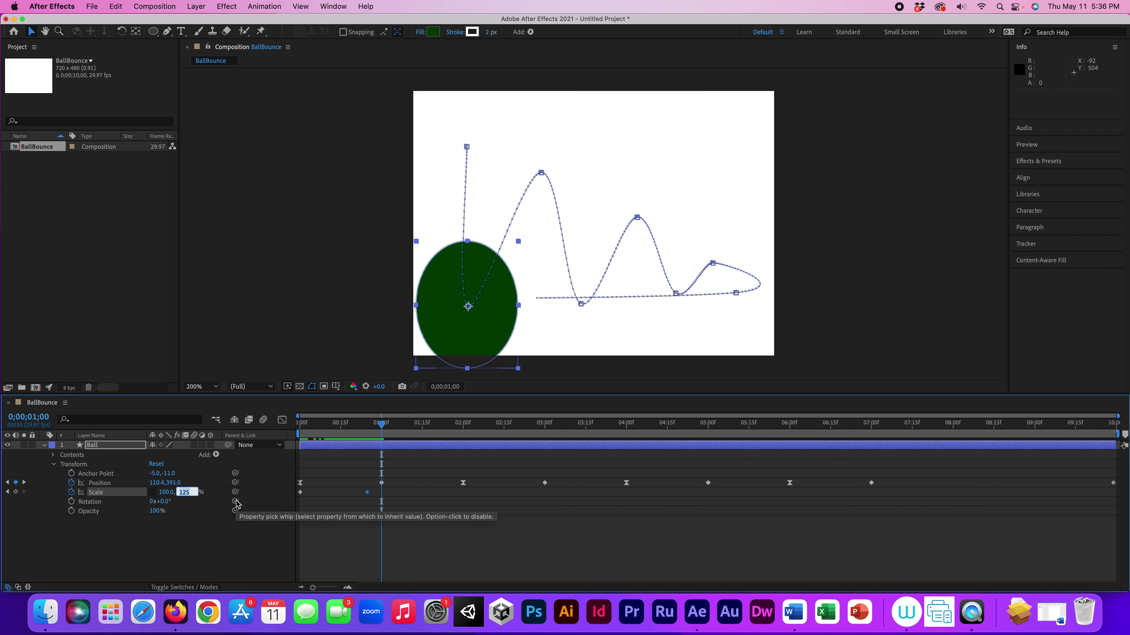
pyautogui.write('75')
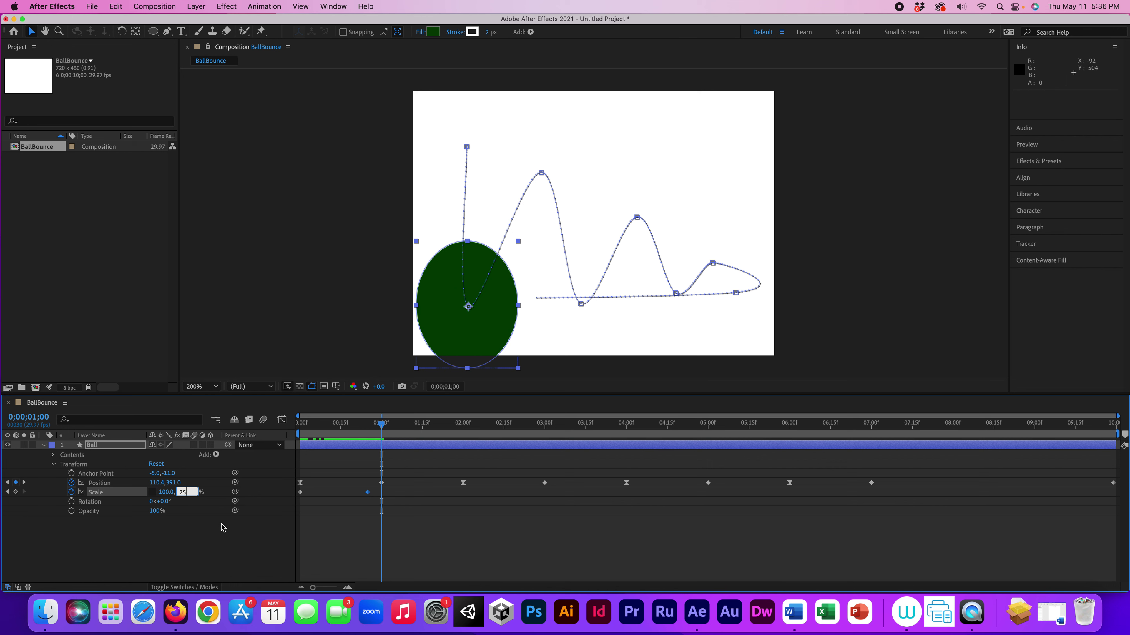
pyautogui.click(222, 528)
pyautogui.moveTo(381, 425)
pyautogui.mouseDown()
pyautogui.moveTo(330, 434)
pyautogui.moveTo(381, 435)
pyautogui.mouseUp()
pyautogui.click(225, 504)
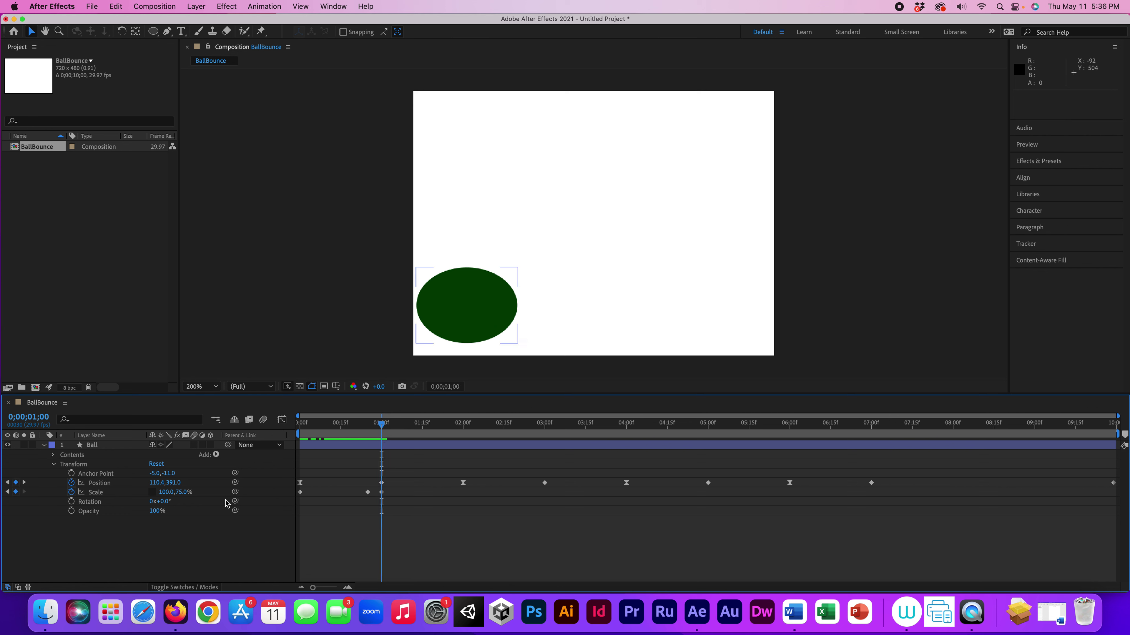
pyautogui.click(174, 493)
pyautogui.write('125')
pyautogui.press('Return')
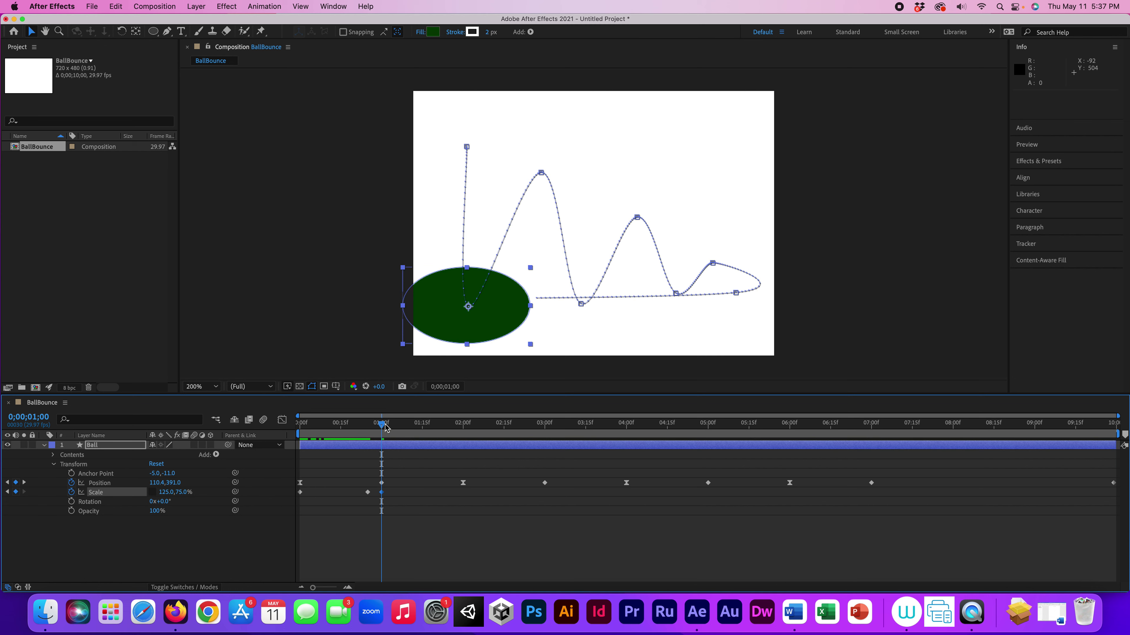
# Step: Preview the stretch and squash of the first bounce from the first frame
pyautogui.click(7, 493)
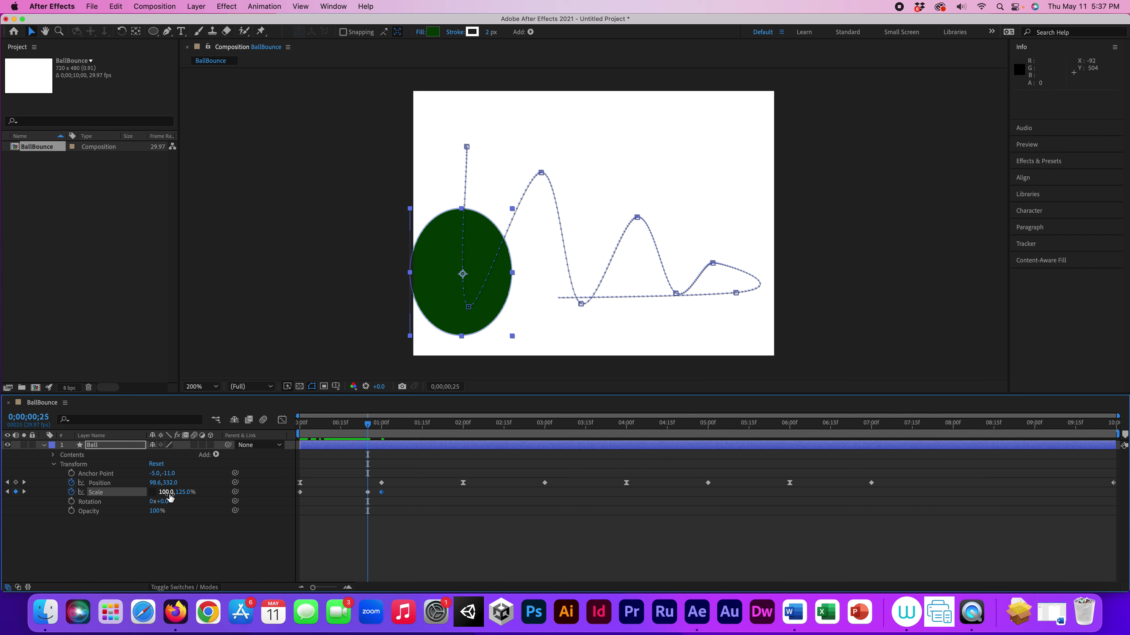
pyautogui.moveTo(364, 428); pyautogui.dragTo(300, 428)
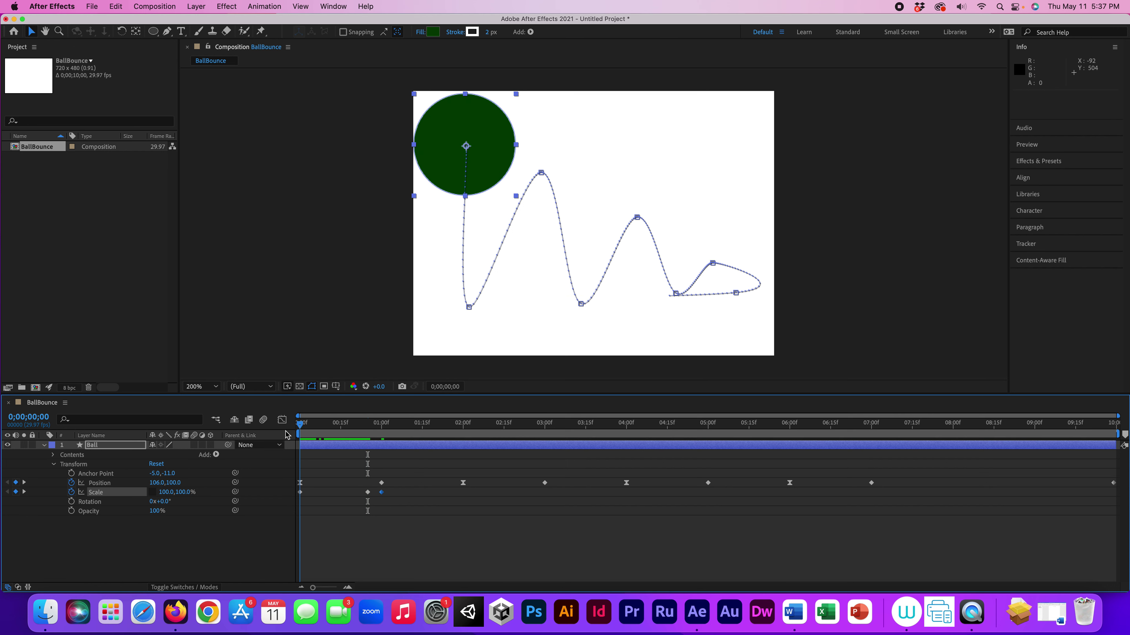
pyautogui.press('space')
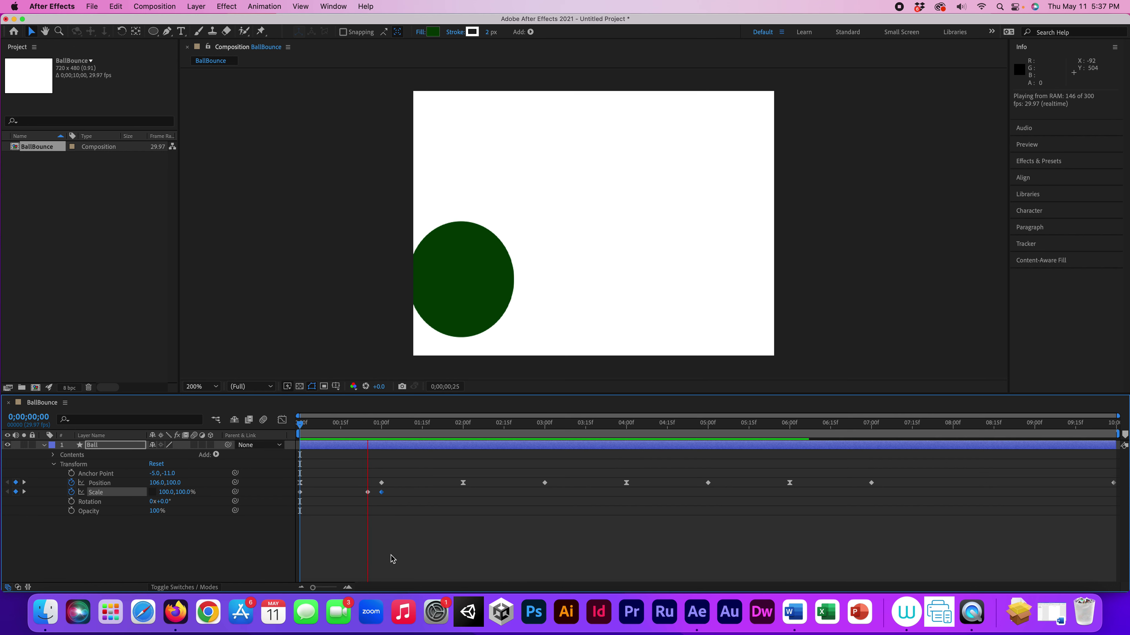
pyautogui.press('space')
# Step: Restore the ball's round shape at 0;00;01;05 by setting Scale to 100% in both directions
pyautogui.moveTo(411, 425)
pyautogui.mouseDown()
pyautogui.moveTo(362, 436)
pyautogui.moveTo(396, 434)
pyautogui.mouseUp()
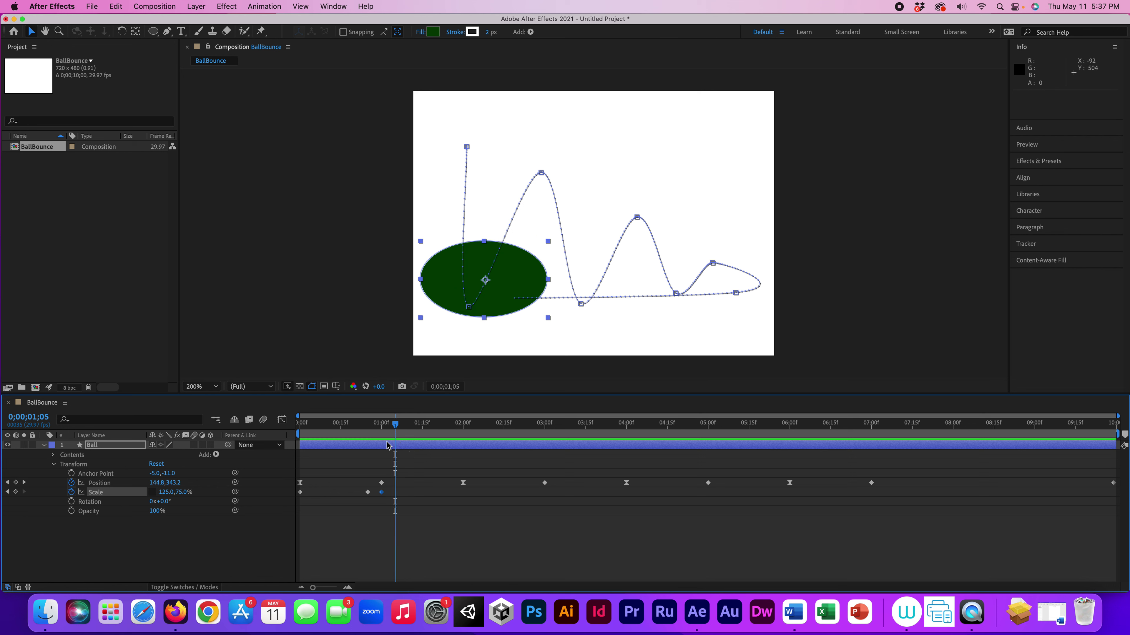
pyautogui.click(184, 492)
pyautogui.write('100')
pyautogui.press('Return')
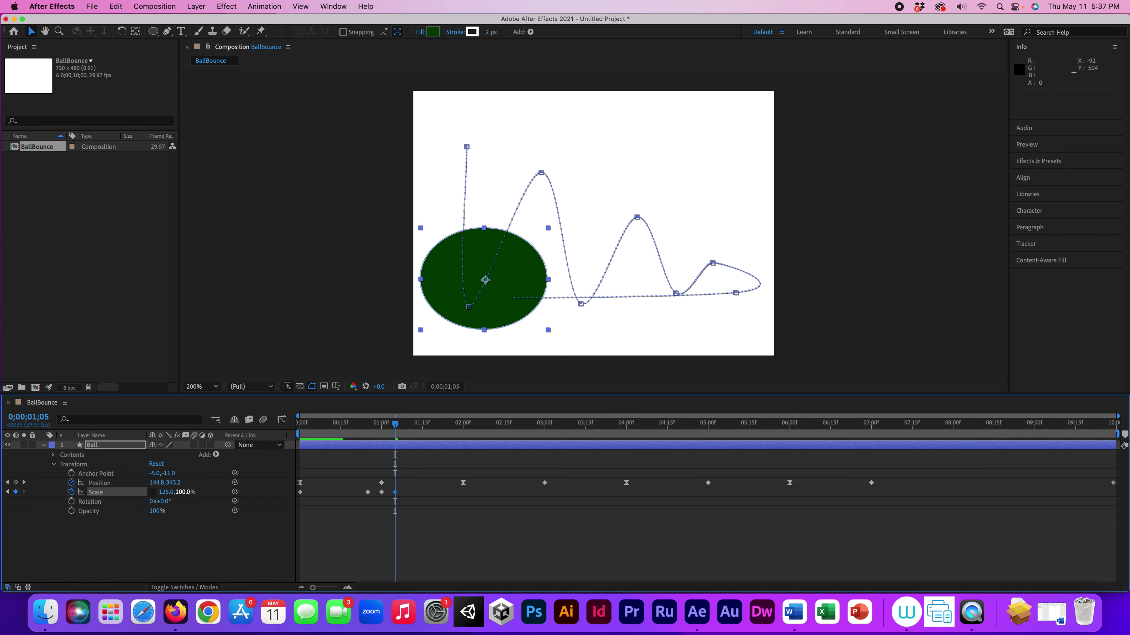
pyautogui.click(168, 492)
pyautogui.press('Return')
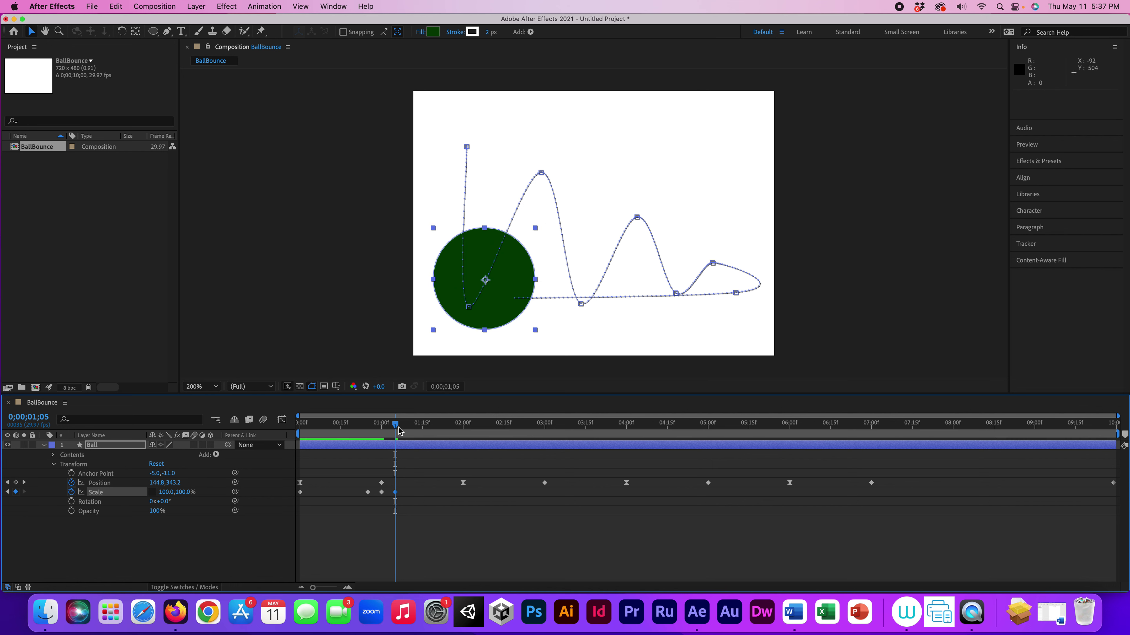
# Step: Stretch the rising ball at 0;00;01;15 by setting its vertical scale to 125%
pyautogui.moveTo(398, 430); pyautogui.dragTo(425, 429)
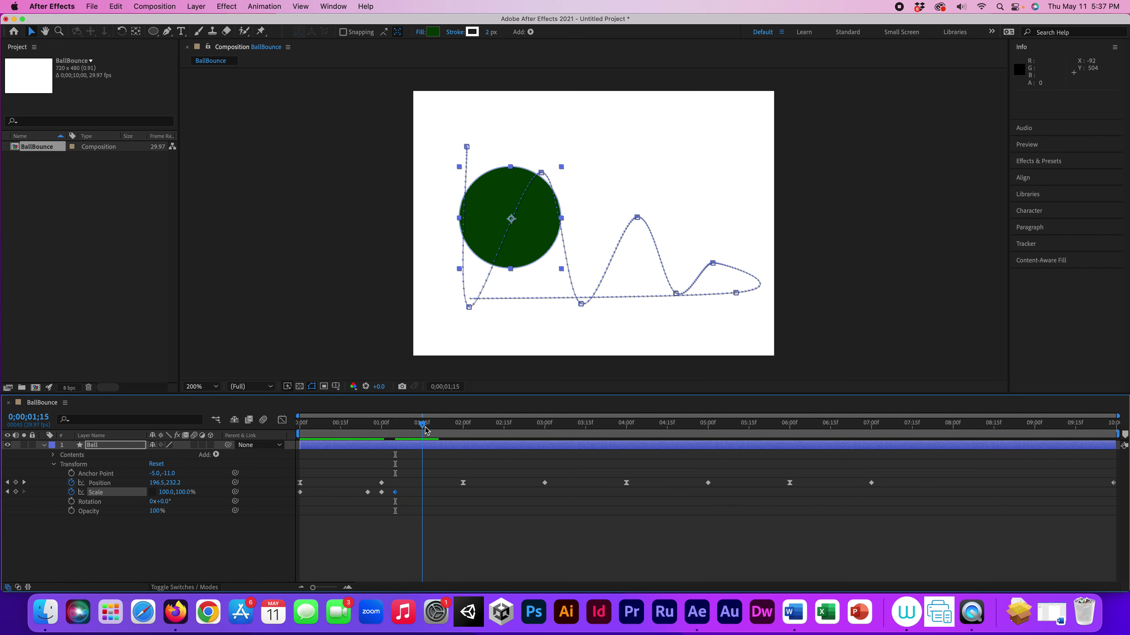
pyautogui.click(185, 494)
pyautogui.write('125')
pyautogui.press('Return')
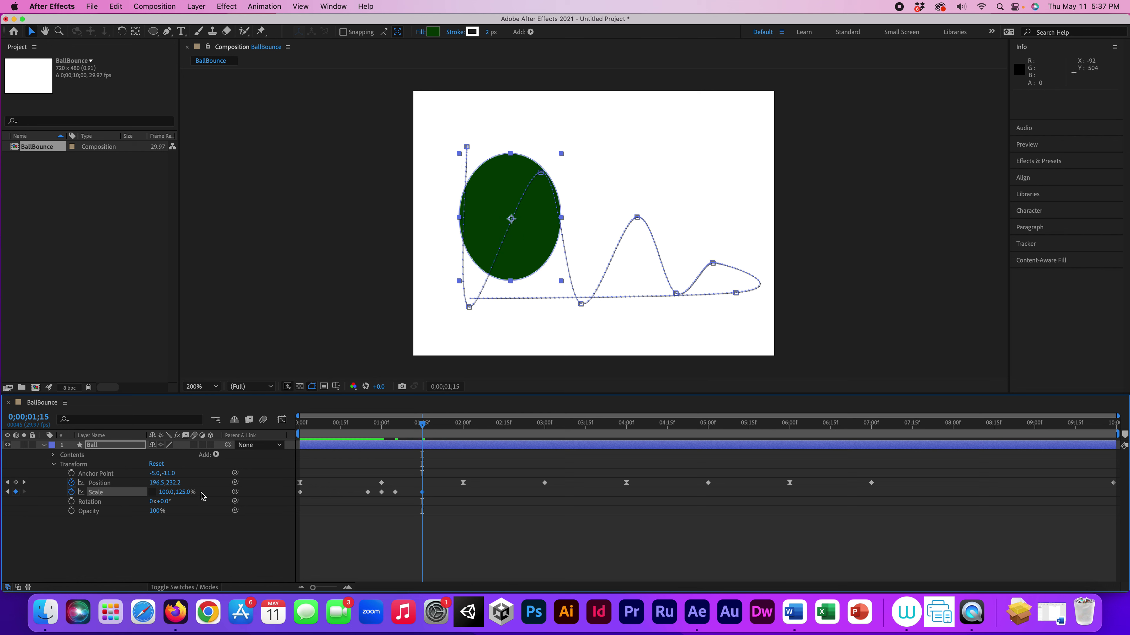
# Step: Set the ball's vertical scale back to 100% at the bounce peak at 0;00;02;00
pyautogui.moveTo(423, 428); pyautogui.dragTo(464, 428)
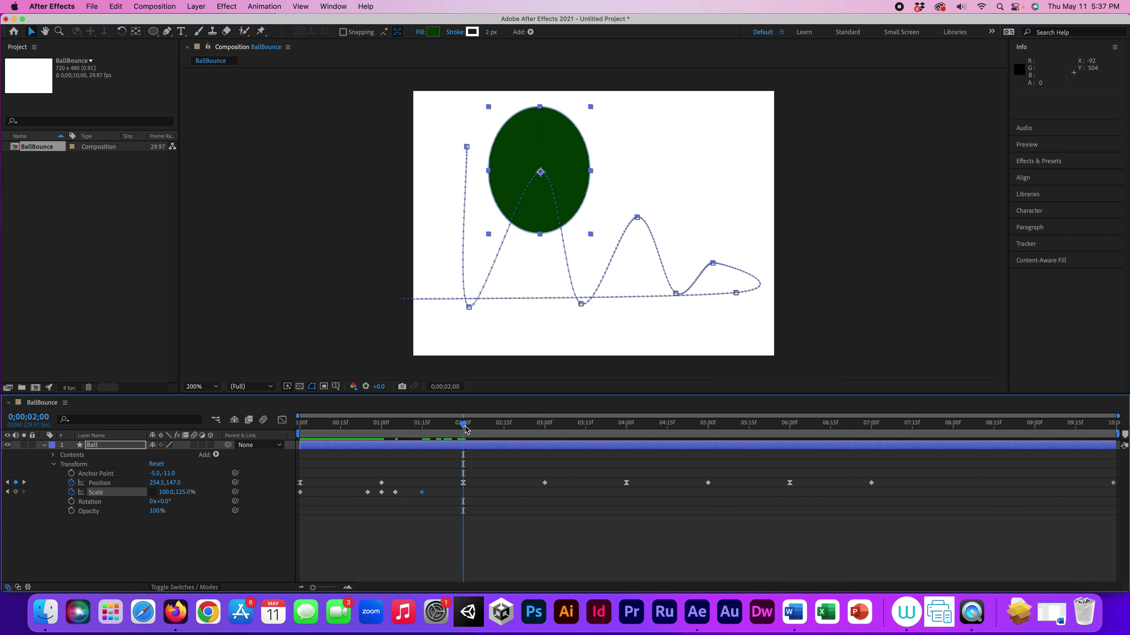
pyautogui.click(186, 492)
pyautogui.write('100')
pyautogui.press('Return')
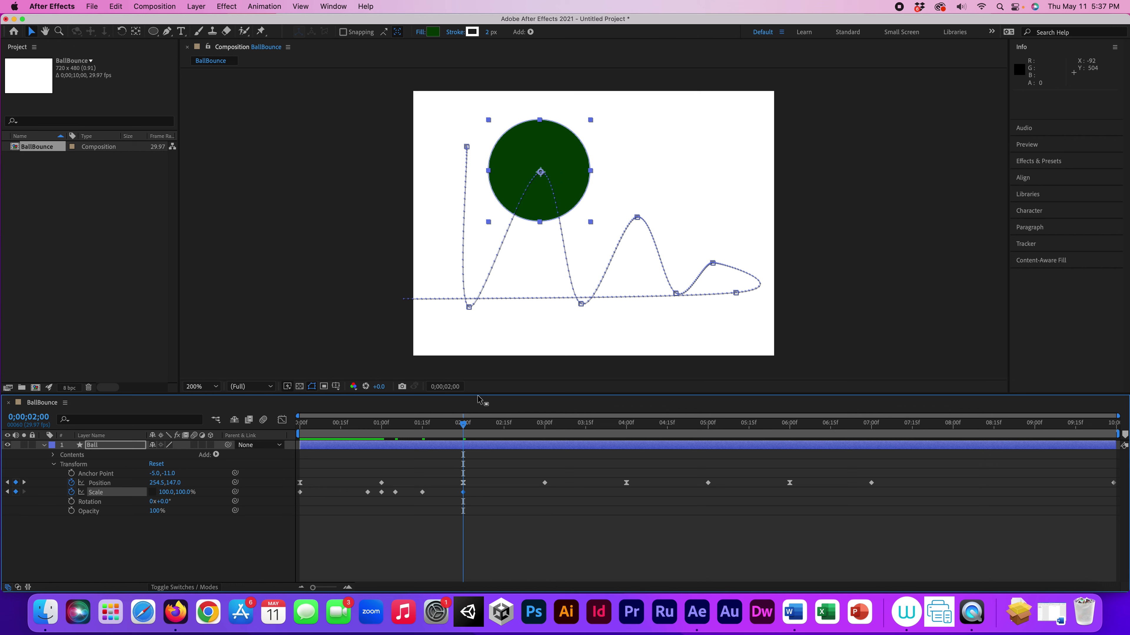
# Step: Preview the ball animation from the first frame through the first bounce
pyautogui.moveTo(463, 424); pyautogui.dragTo(267, 436)
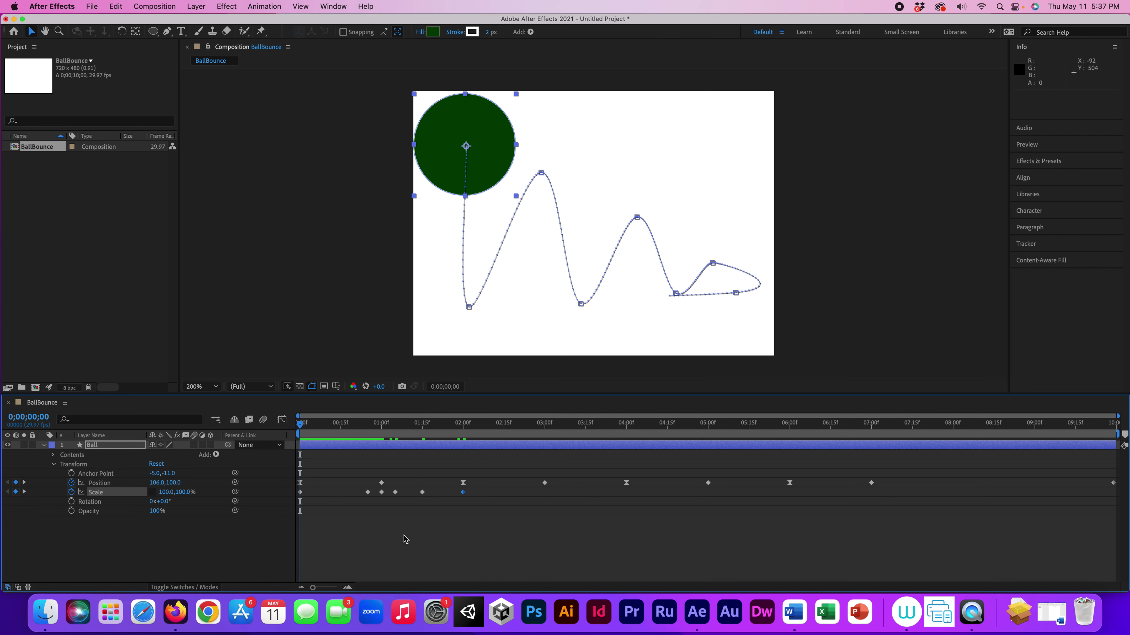
pyautogui.press('space')
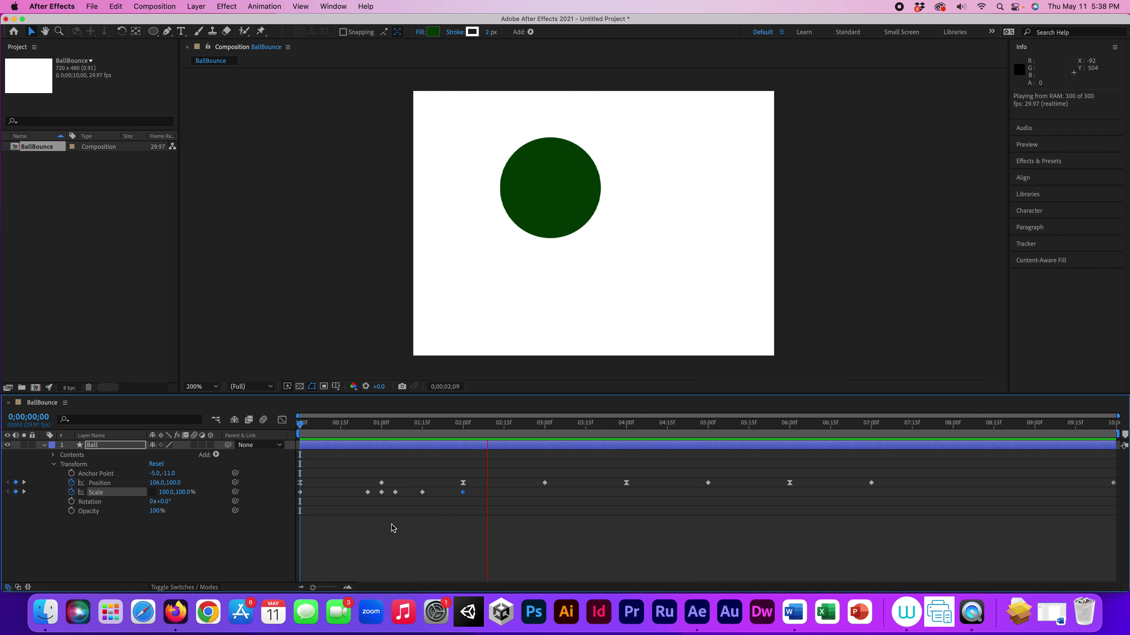
pyautogui.press('space')
pyautogui.moveTo(553, 424); pyautogui.dragTo(466, 447)
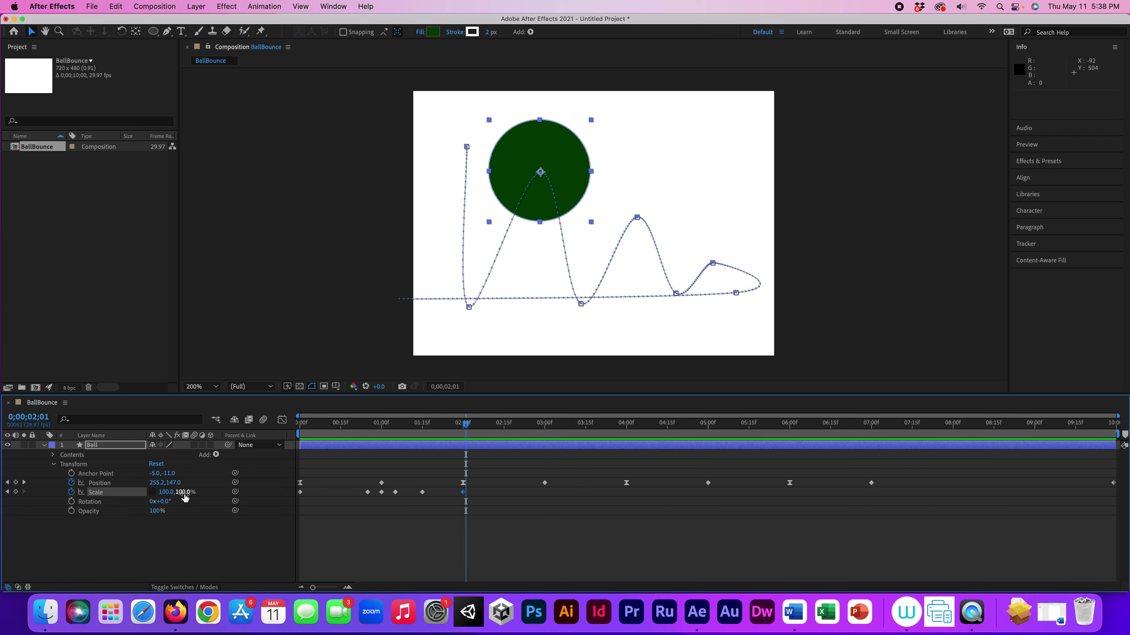
pyautogui.click(174, 495)
pyautogui.write('110')
pyautogui.press('Return')
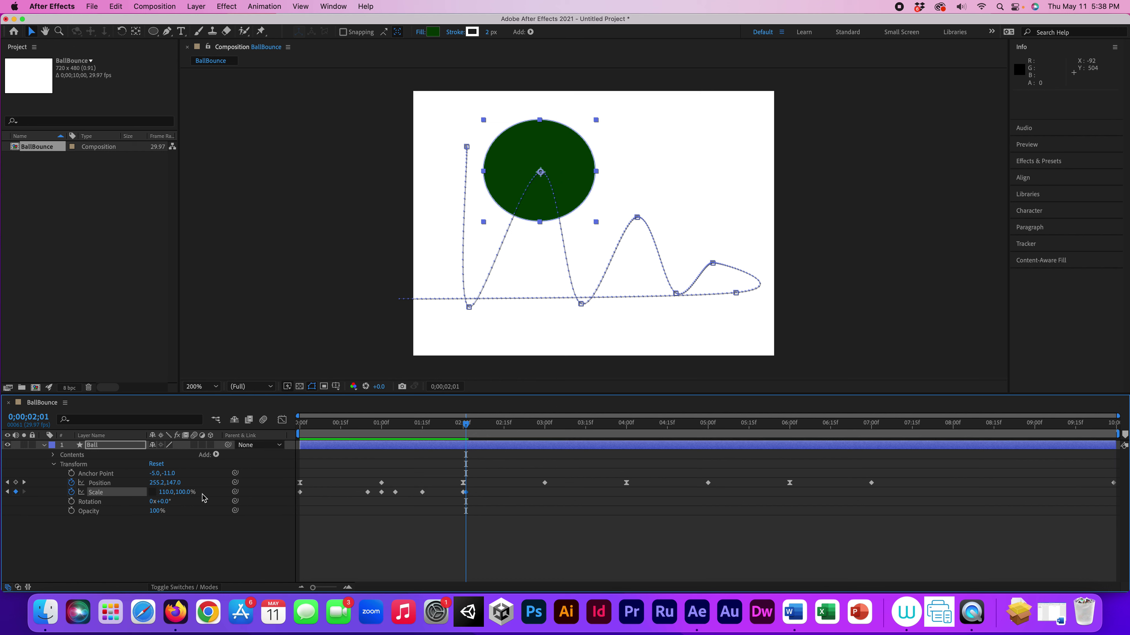
pyautogui.press('super+z')
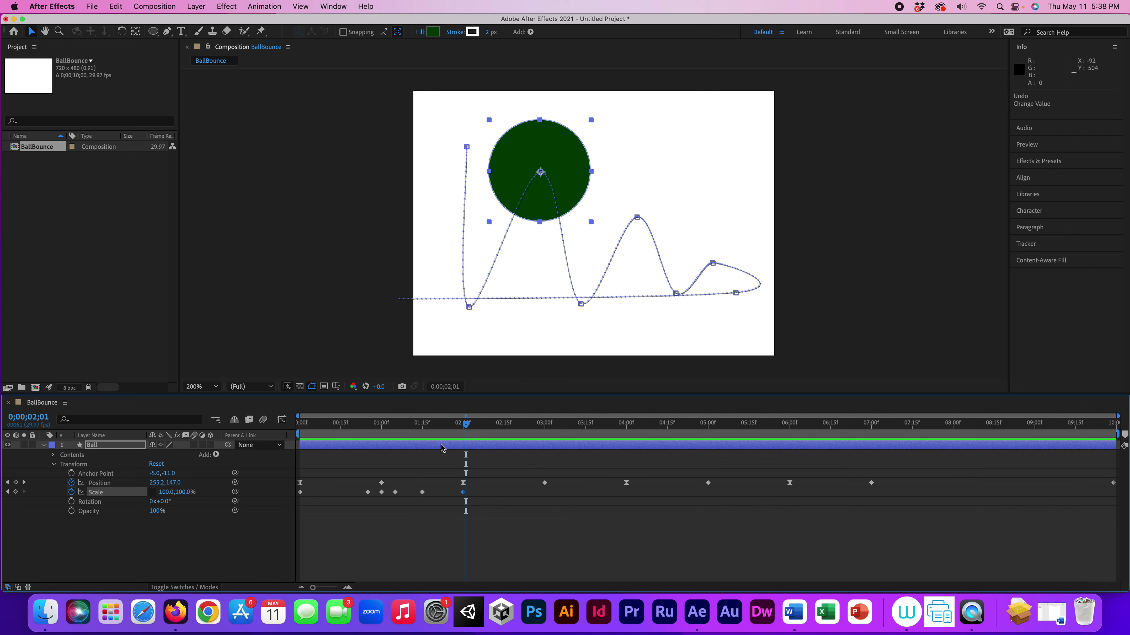
# Step: Set the ball's horizontal scale to 110% at the existing 0;00;02;00 Scale keyframe and preview the animation
pyautogui.click(7, 493)
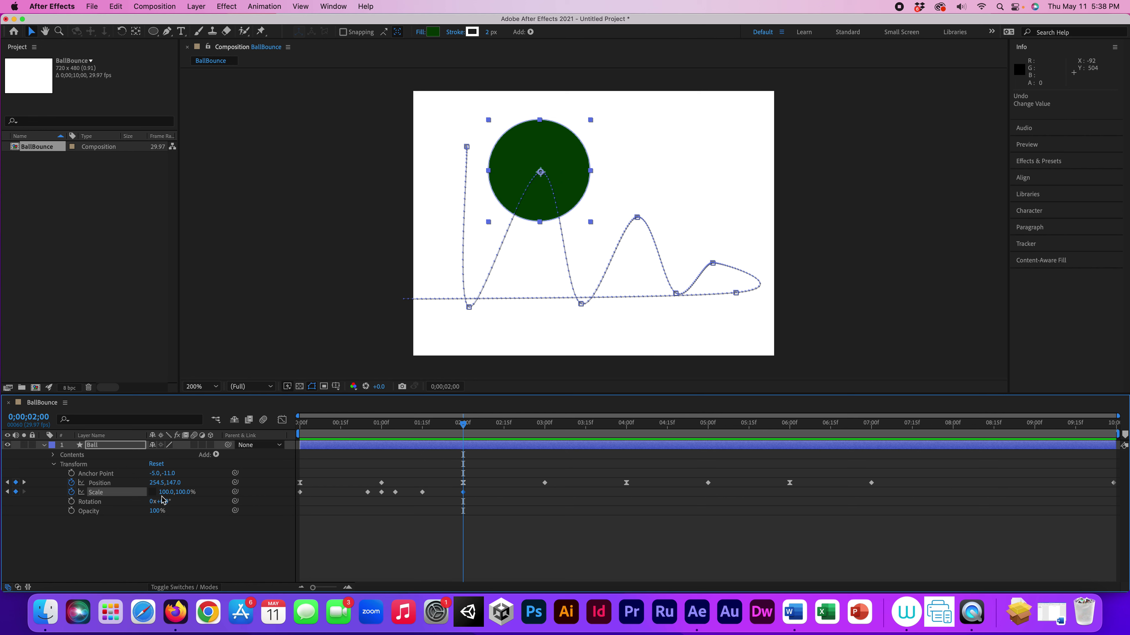
pyautogui.click(169, 492)
pyautogui.write('110')
pyautogui.press('Return')
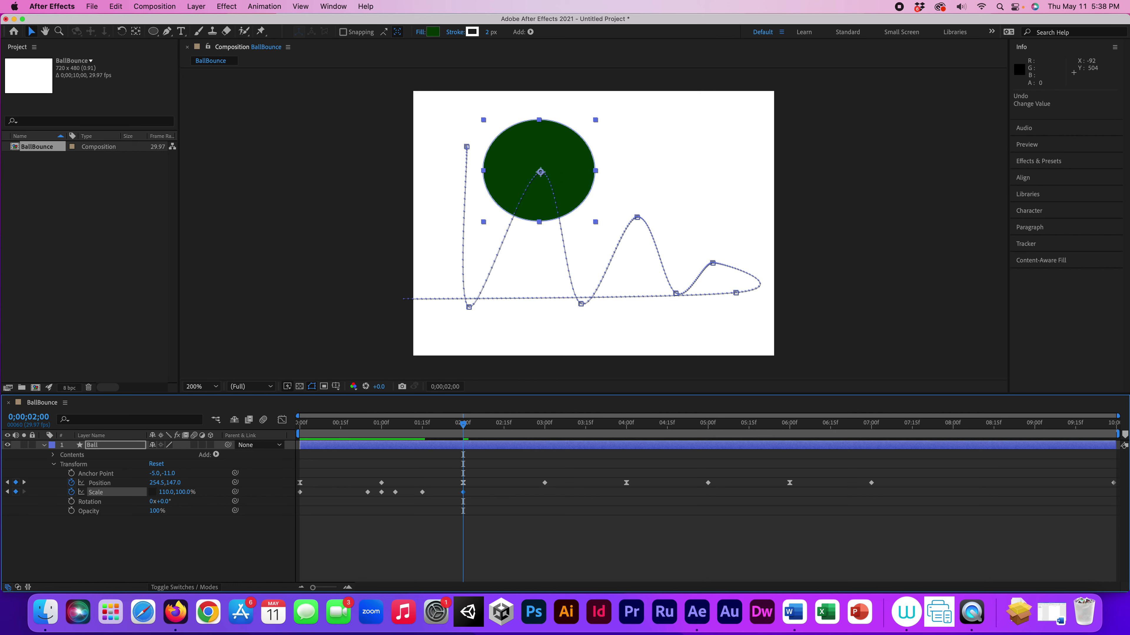
pyautogui.press('space')
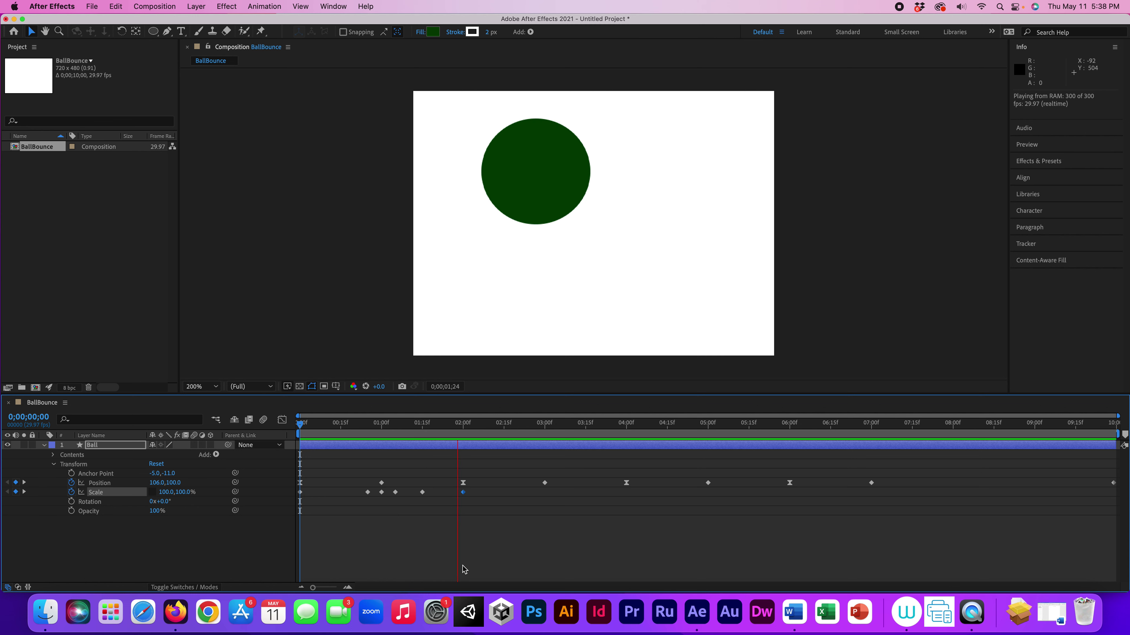
# Step: Copy the first bounce's five Scale keyframes, excluding the initial one, and paste them so the squash falls at 0;00;03;00
pyautogui.moveTo(552, 428); pyautogui.dragTo(358, 429)
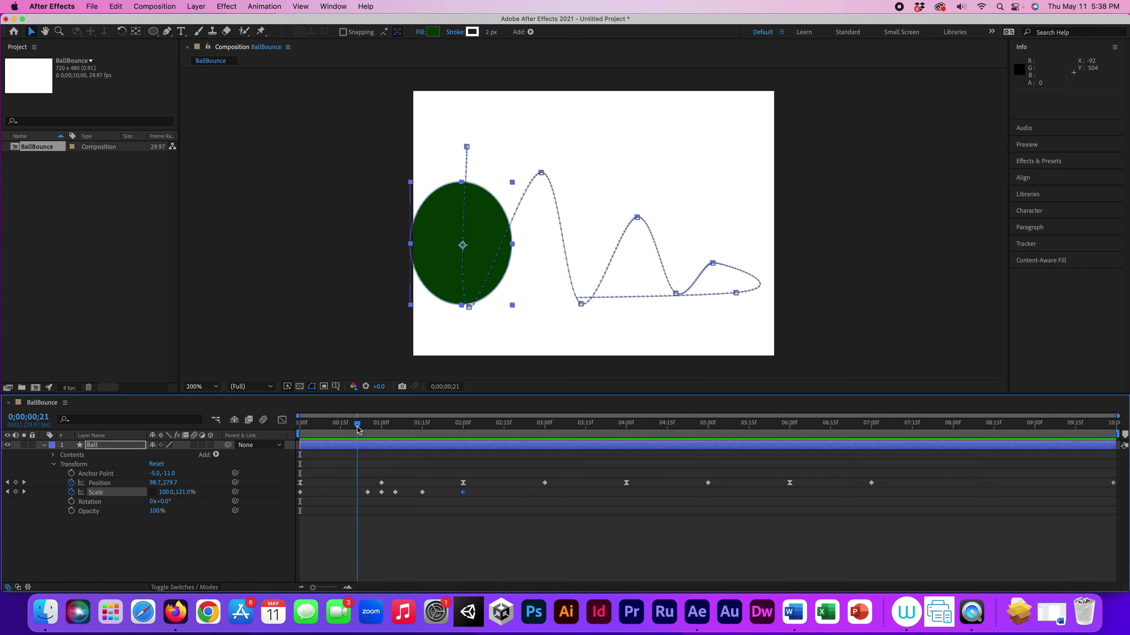
pyautogui.click(368, 492)
pyautogui.keyDown('shift'); pyautogui.click(396, 492); pyautogui.keyUp('shift')
pyautogui.moveTo(476, 521); pyautogui.dragTo(323, 489)
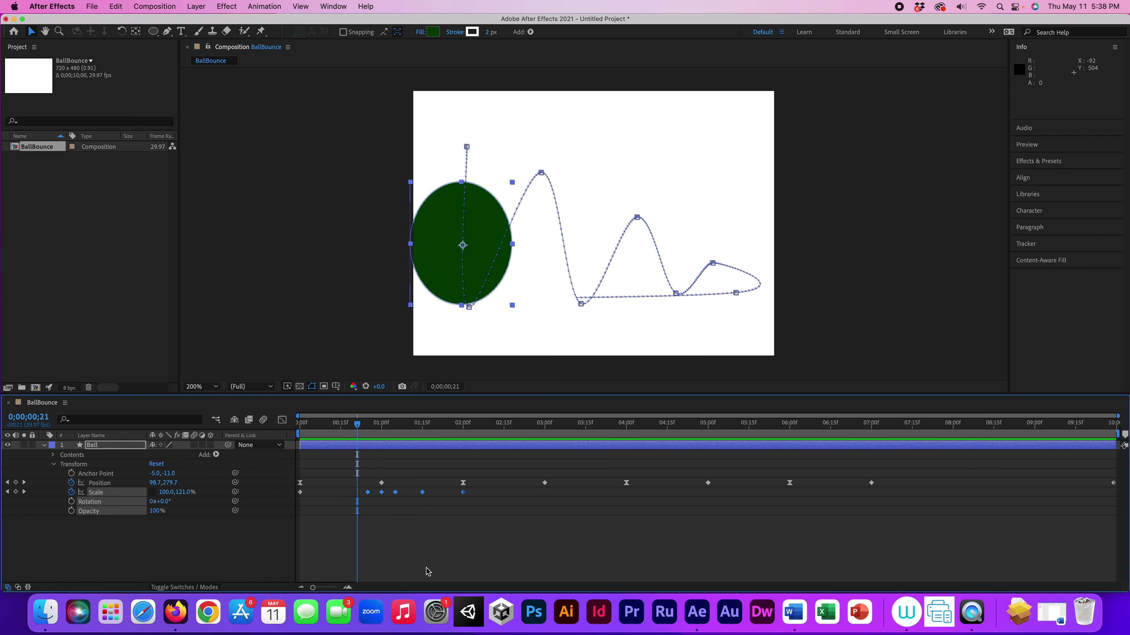
pyautogui.press('super+c')
pyautogui.moveTo(359, 428); pyautogui.dragTo(505, 428)
pyautogui.press('super+v')
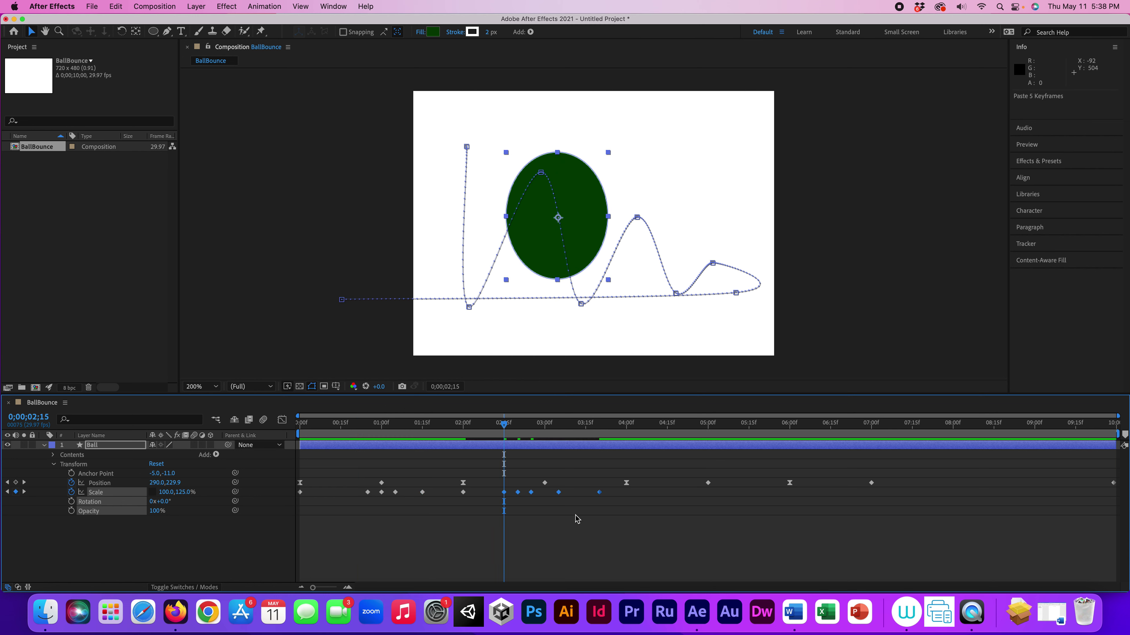
pyautogui.moveTo(519, 497); pyautogui.dragTo(545, 498)
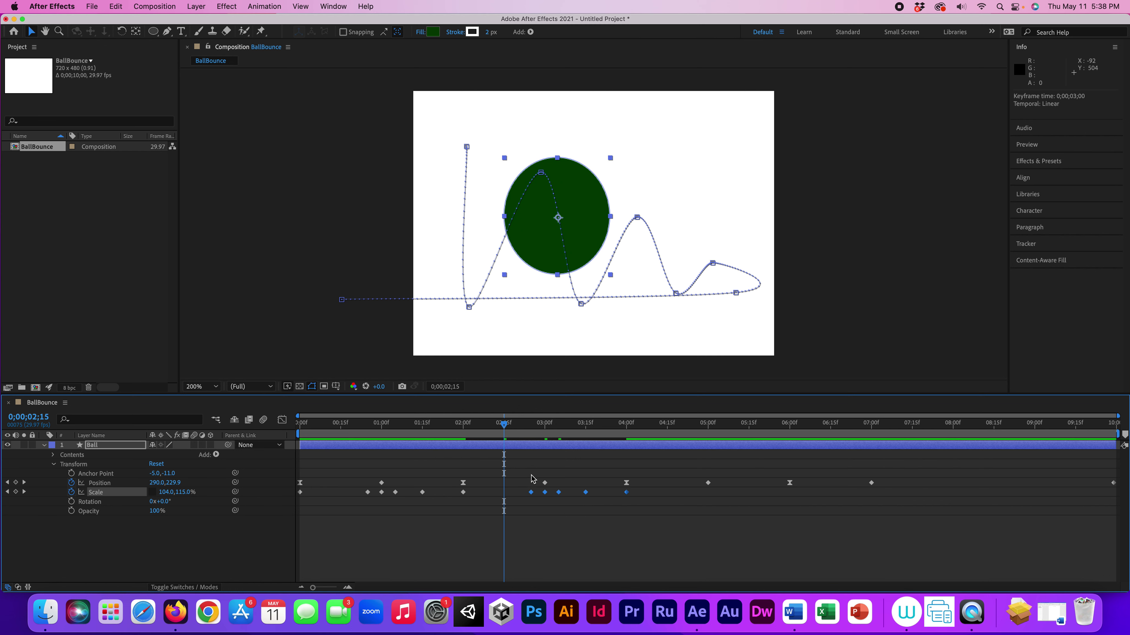
# Step: Paste the copied Scale keyframes for the third bounce, aligning the squash with the Position keyframe at 0;00;05;00
pyautogui.press('pagedown')
pyautogui.moveTo(526, 428); pyautogui.dragTo(661, 428)
pyautogui.press('super+v')
pyautogui.moveTo(677, 497); pyautogui.dragTo(710, 497)
# Step: Preview the squash and stretch across all bounces twice from the first frame
pyautogui.moveTo(661, 427); pyautogui.dragTo(300, 445)
pyautogui.click(371, 537)
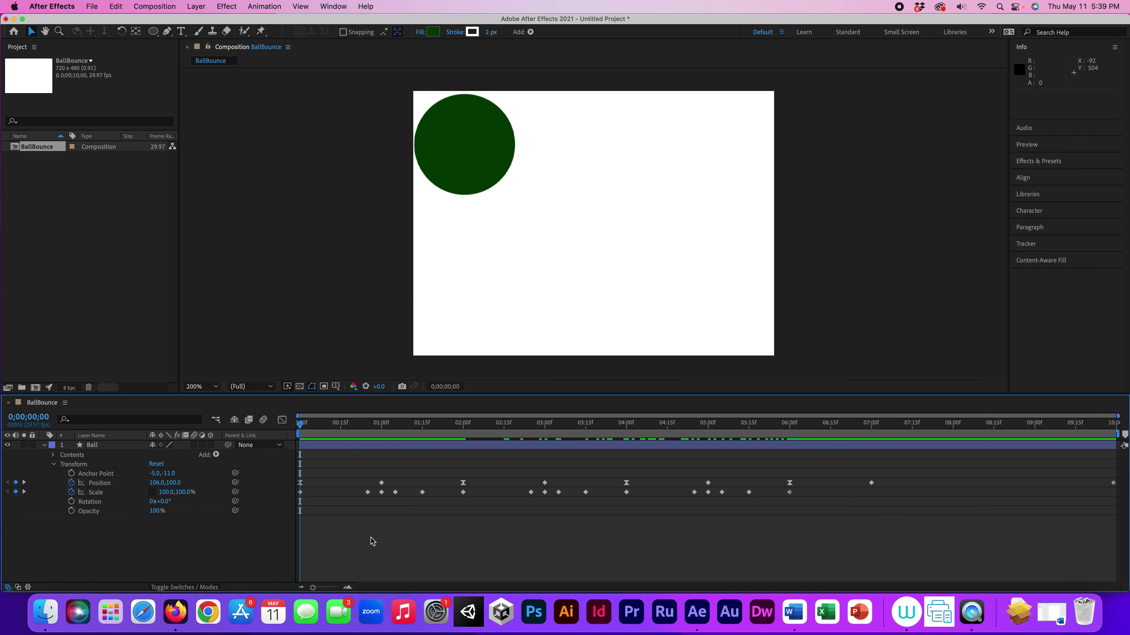
pyautogui.press('space')
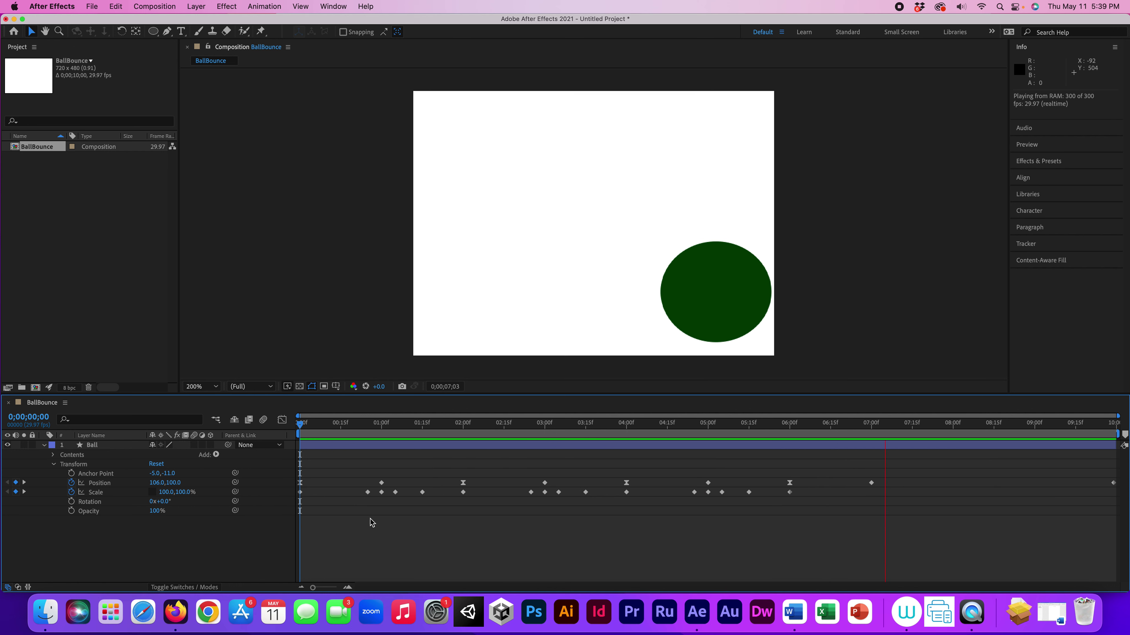
pyautogui.press('space')
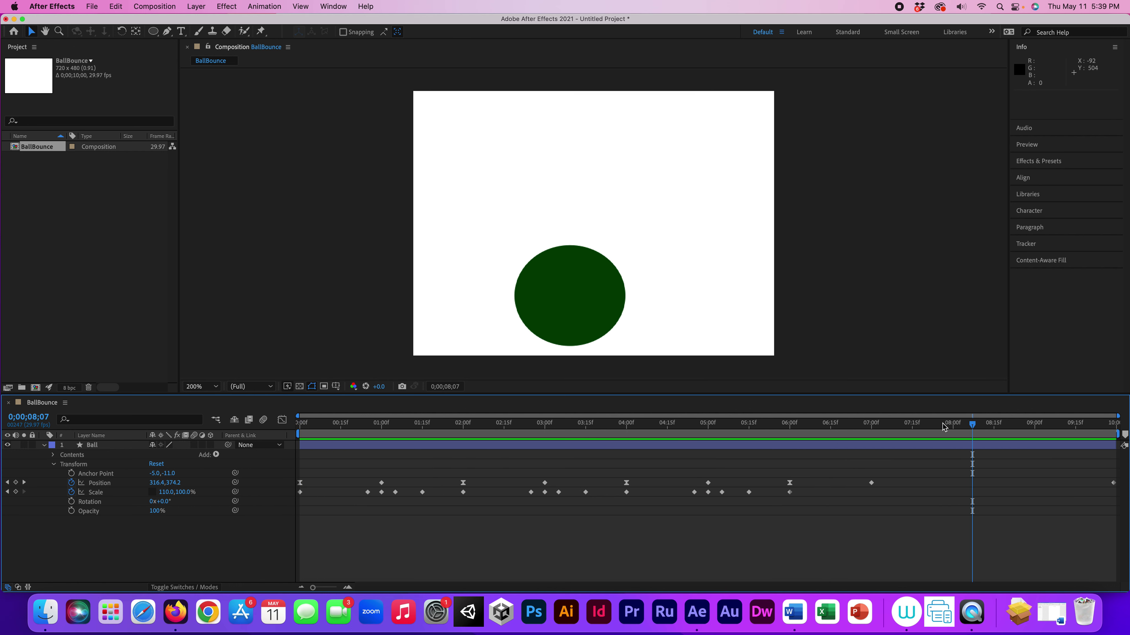
pyautogui.moveTo(975, 430); pyautogui.dragTo(227, 462)
pyautogui.press('space')
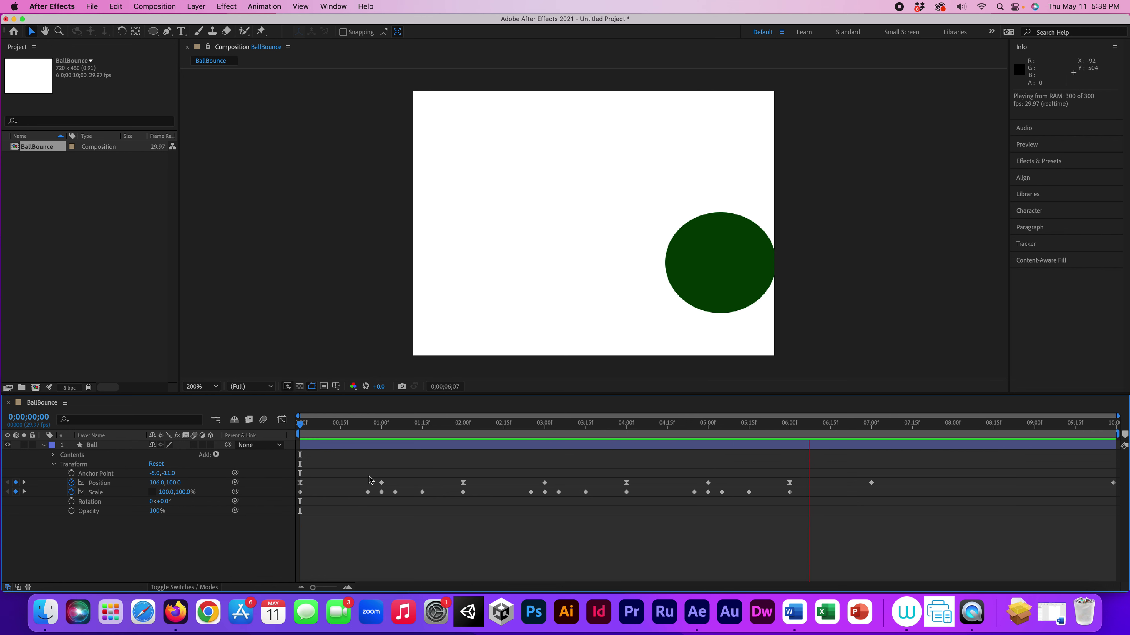
pyautogui.press('space')
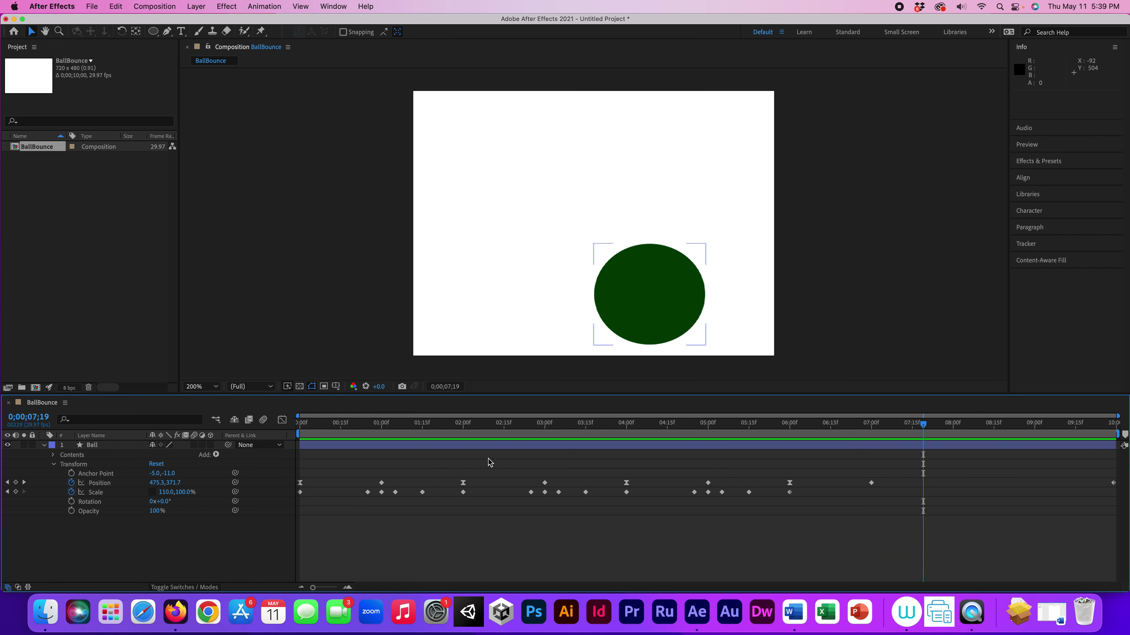
# Step: Restore the ball's round shape at the 0;00;07;00 Position keyframe by setting its horizontal scale to 100%
pyautogui.moveTo(923, 428); pyautogui.dragTo(661, 425)
pyautogui.moveTo(744, 425); pyautogui.dragTo(789, 429)
pyautogui.click(708, 484)
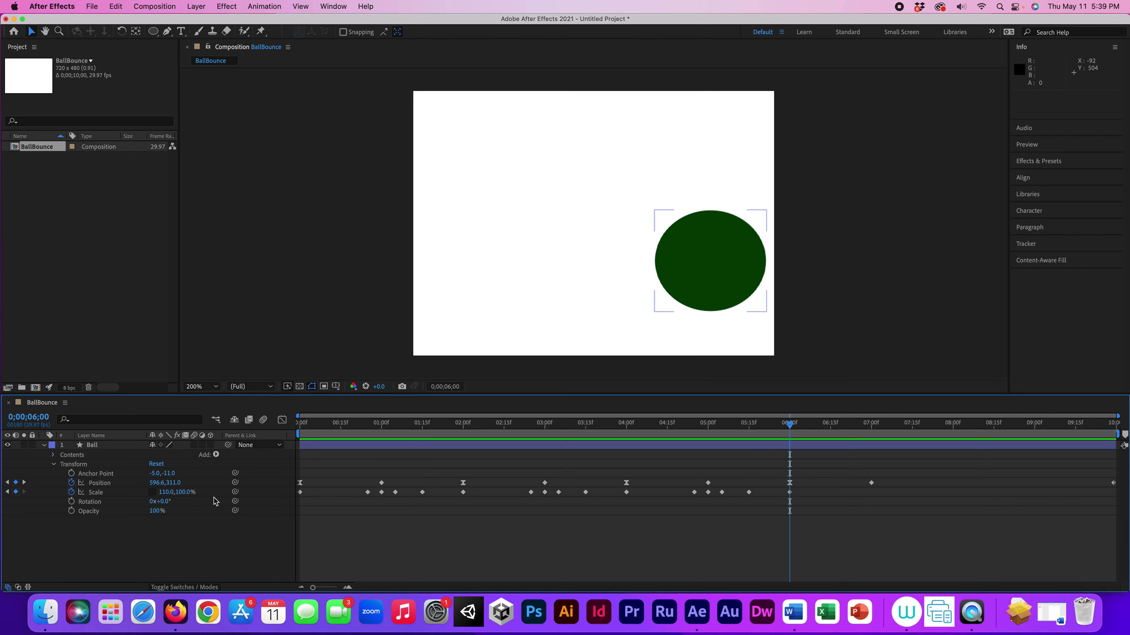
pyautogui.click(25, 483)
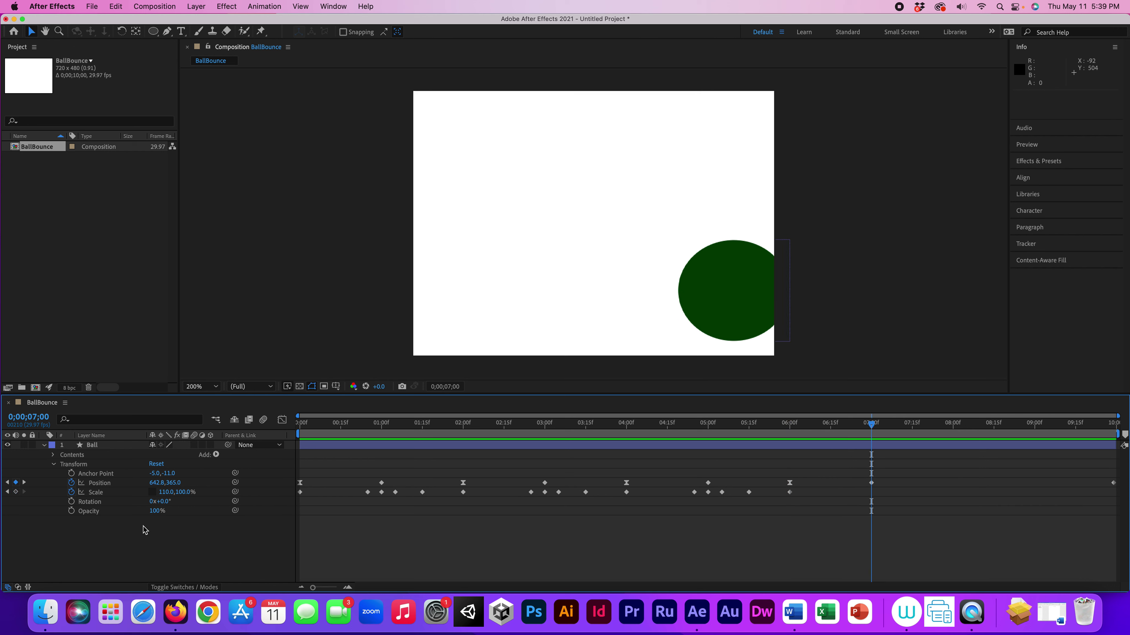
pyautogui.click(167, 493)
pyautogui.write('100')
pyautogui.press('Return')
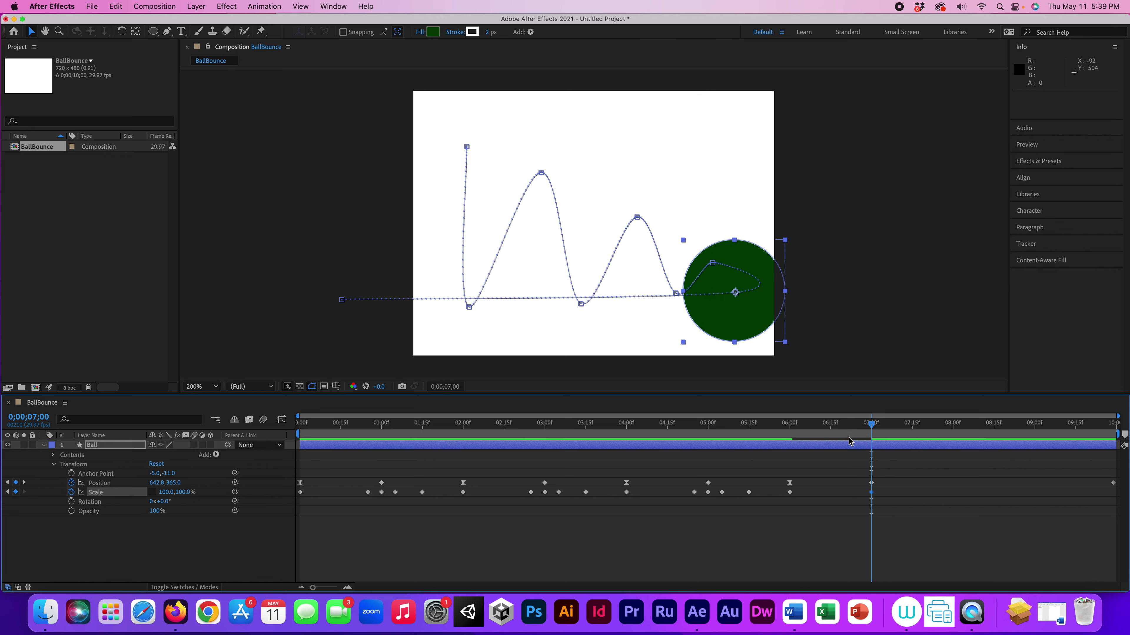
# Step: Play the animation from the first frame to the ball's exit, and return to the start
pyautogui.moveTo(869, 428); pyautogui.dragTo(301, 428)
pyautogui.click(308, 537)
pyautogui.press('space')
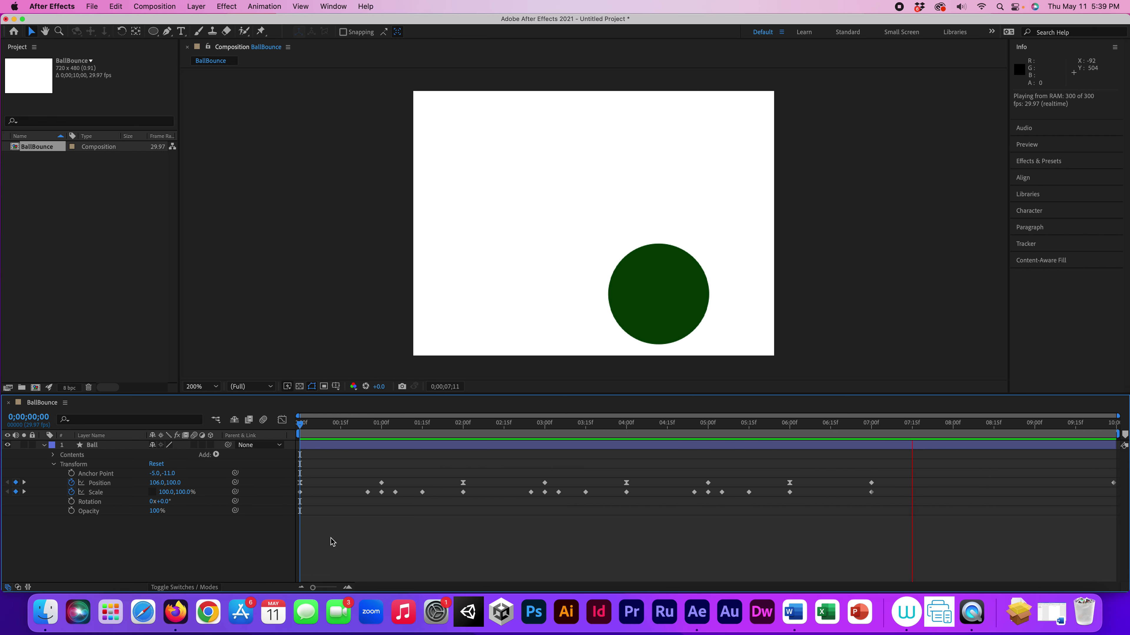
pyautogui.press('space')
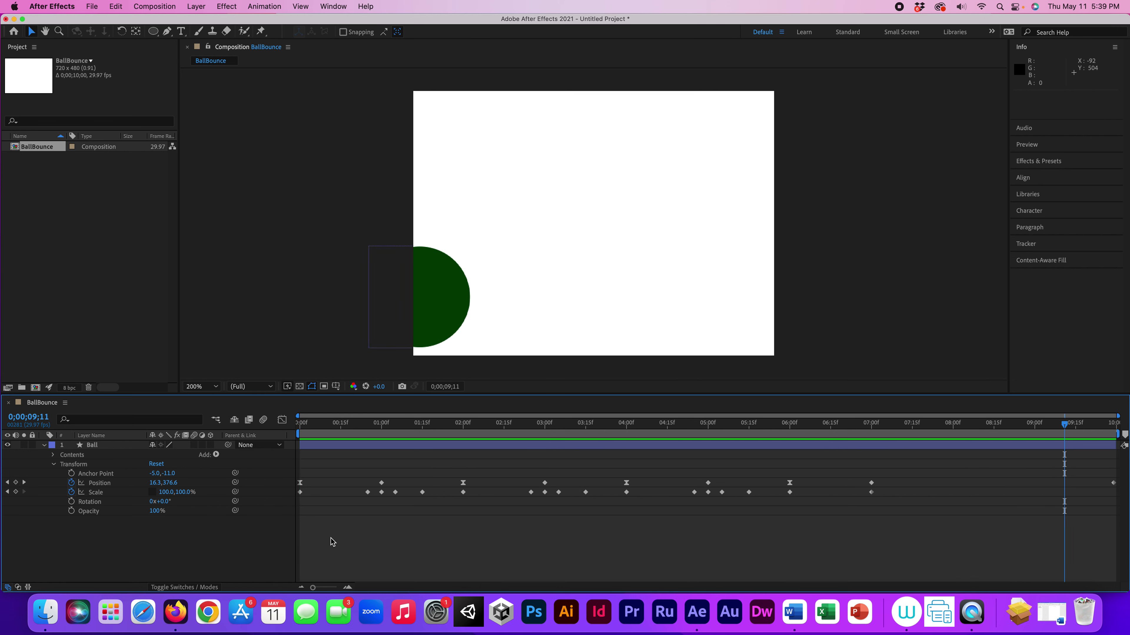
pyautogui.press('space')
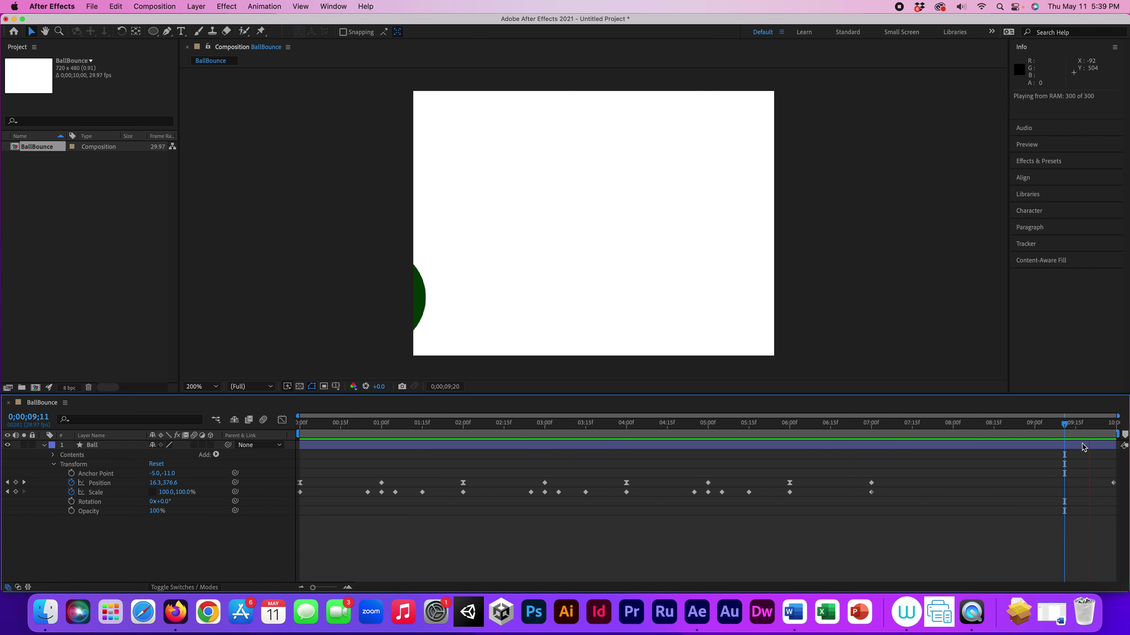
pyautogui.press('space')
pyautogui.moveTo(317, 427); pyautogui.dragTo(299, 426)
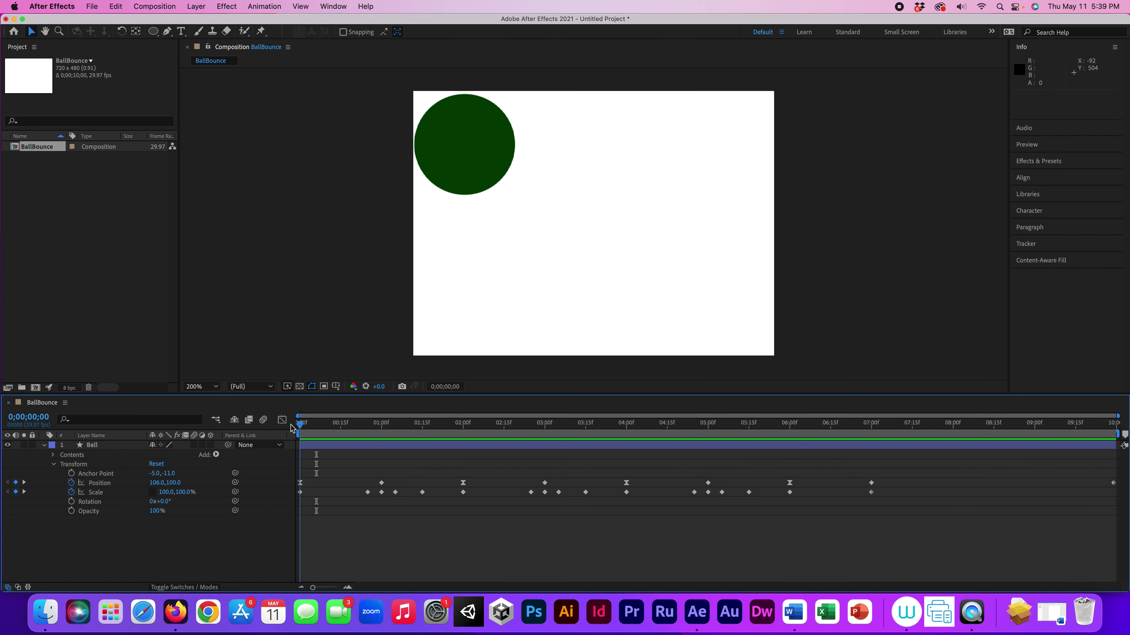
# Step: Collapse the Ball layer's properties and scrub through the animation, returning to the first frame
pyautogui.click(54, 465)
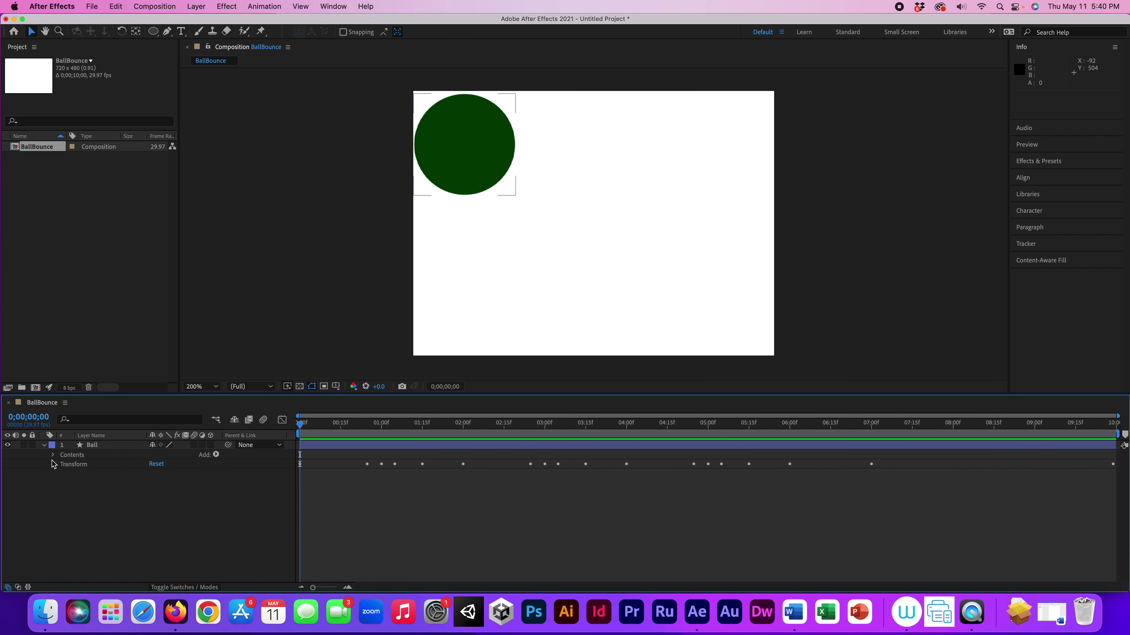
pyautogui.click(43, 445)
pyautogui.click(56, 454)
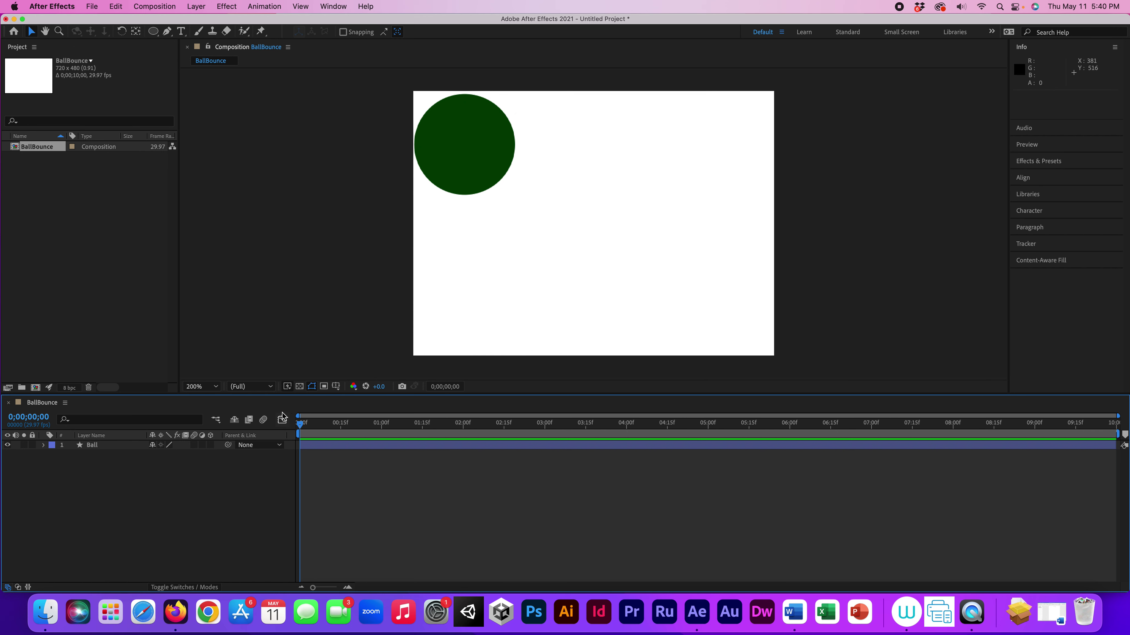
pyautogui.moveTo(300, 425); pyautogui.dragTo(591, 426)
pyautogui.moveTo(800, 438); pyautogui.dragTo(235, 427)
# Step: Draw a small ellipse about 50 px tall beside the ball on a new shape layer and fill it white (FFFFFF)
pyautogui.moveTo(152, 35)
pyautogui.mouseDown()
pyautogui.moveTo(196, 53)
pyautogui.moveTo(187, 57)
pyautogui.mouseUp()
pyautogui.moveTo(544, 187); pyautogui.dragTo(577, 214)
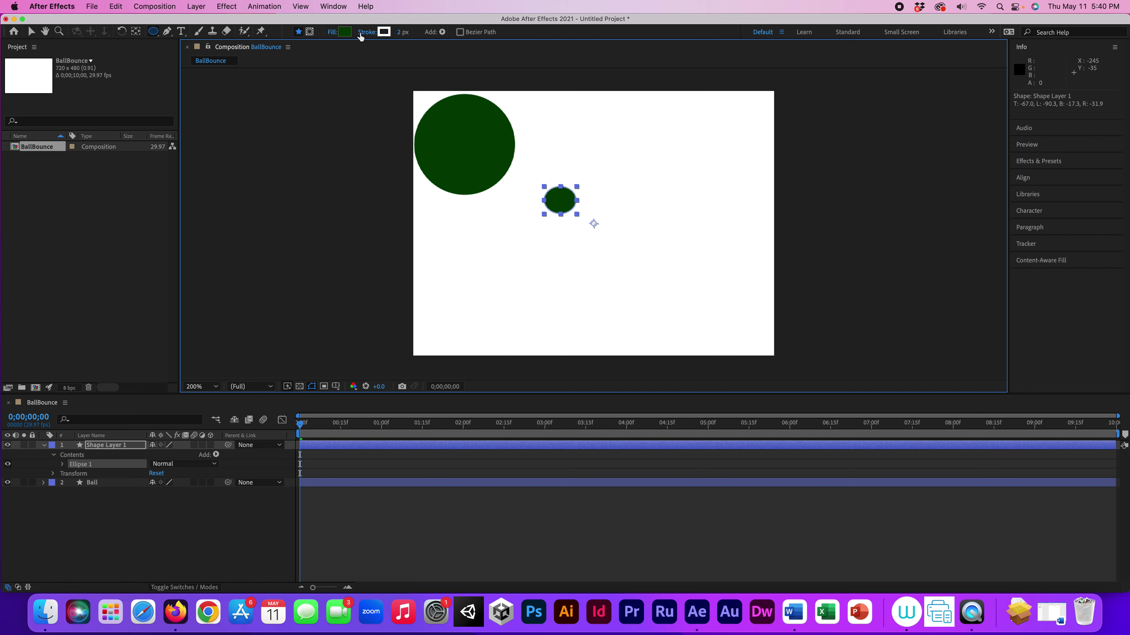
pyautogui.click(343, 35)
pyautogui.moveTo(437, 277); pyautogui.dragTo(402, 211)
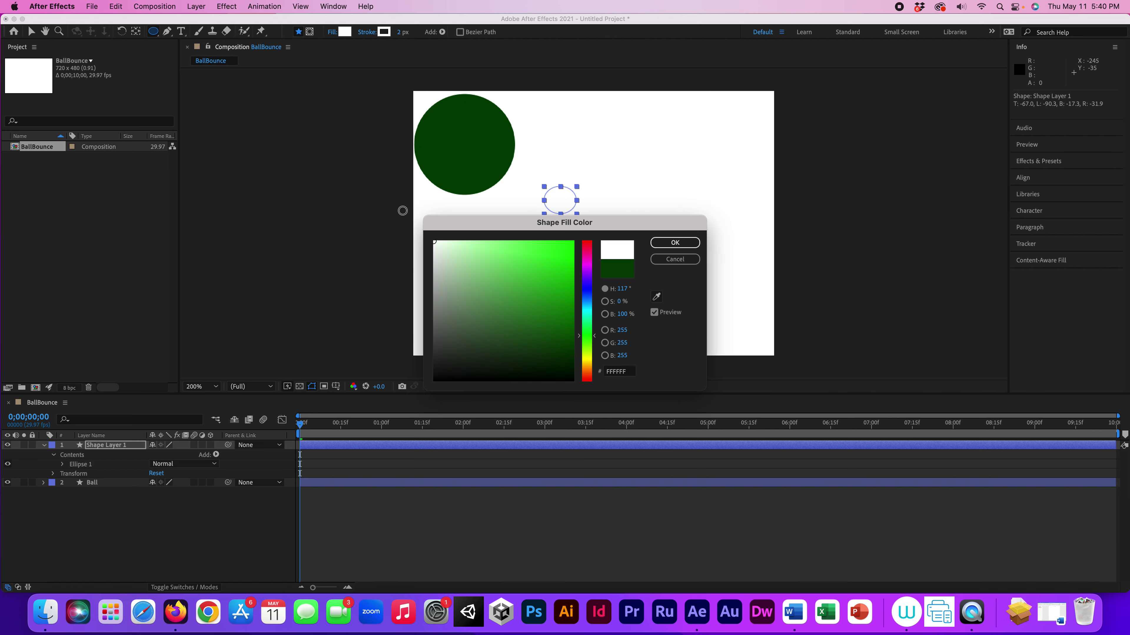
pyautogui.click(679, 243)
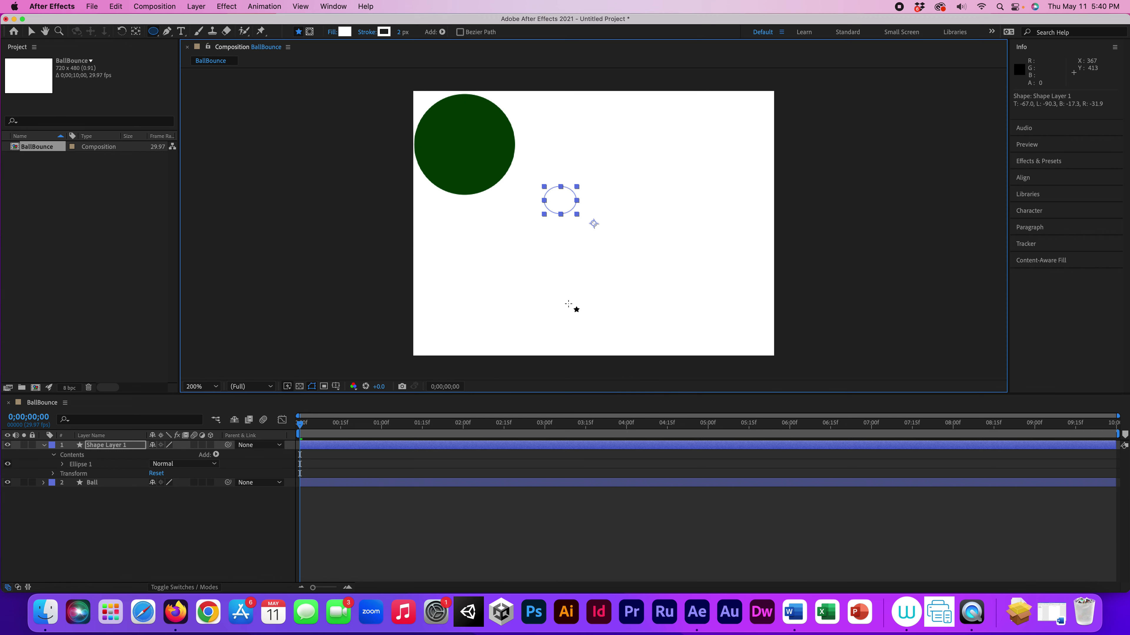
# Step: Rename the new ellipse's shape layer as "light reflection"
pyautogui.click(114, 446)
pyautogui.rightClick(114, 446)
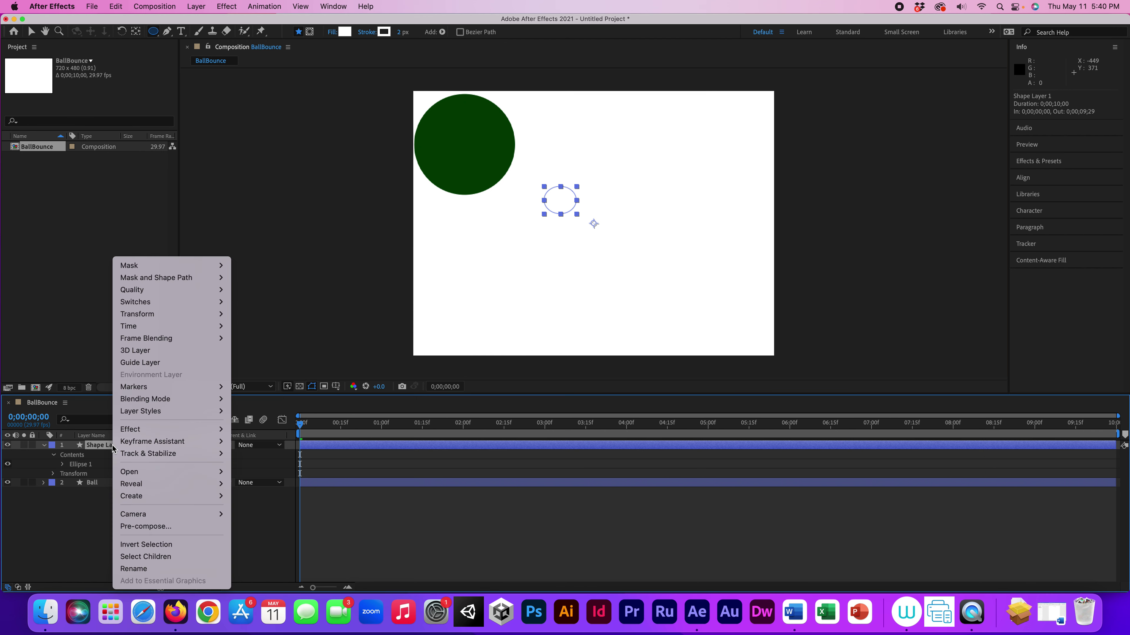
pyautogui.click(134, 570)
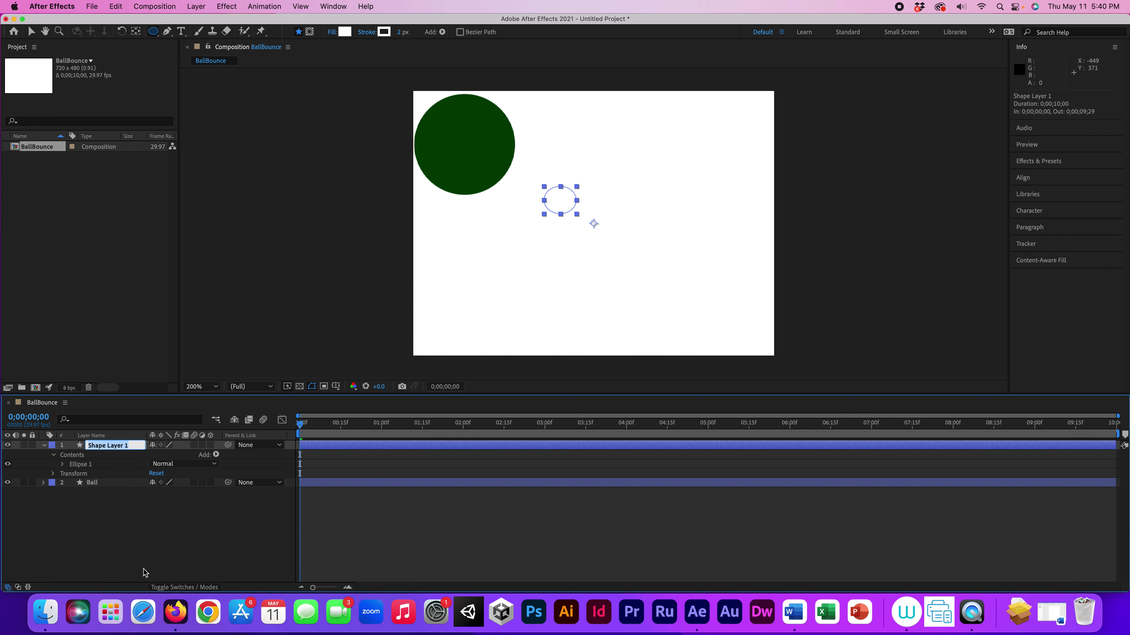
pyautogui.write('re')
pyautogui.write('ght reflection')
pyautogui.press('Return')
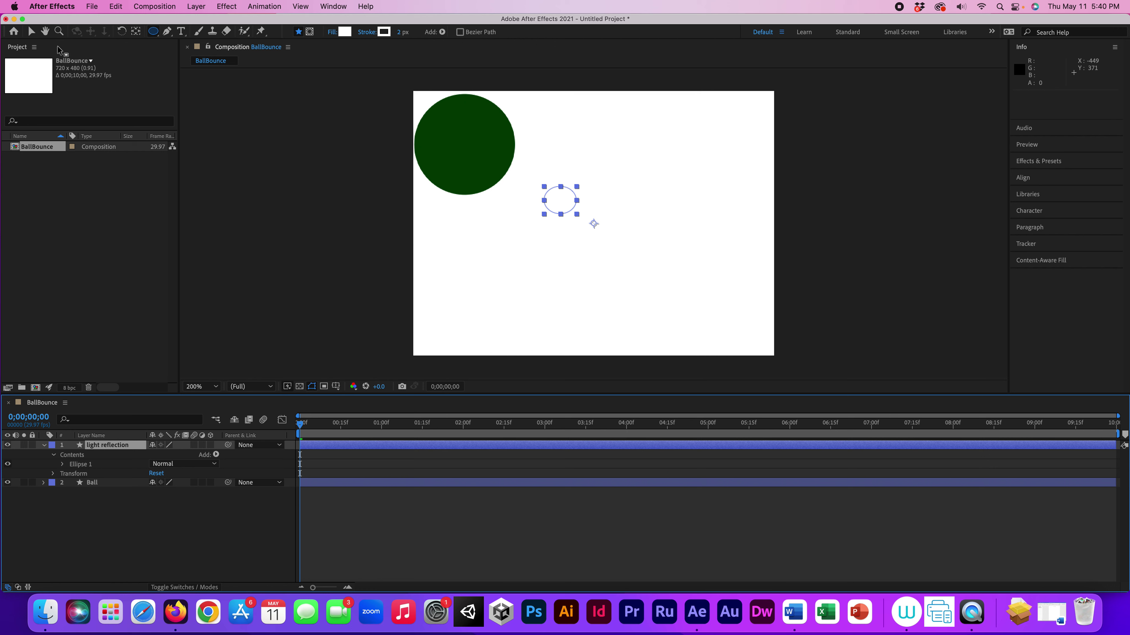
# Step: Move the light reflection onto the ball's upper-left area at position 129, 103 and parent its layer to Ball
pyautogui.click(32, 32)
pyautogui.moveTo(594, 225); pyautogui.dragTo(479, 149)
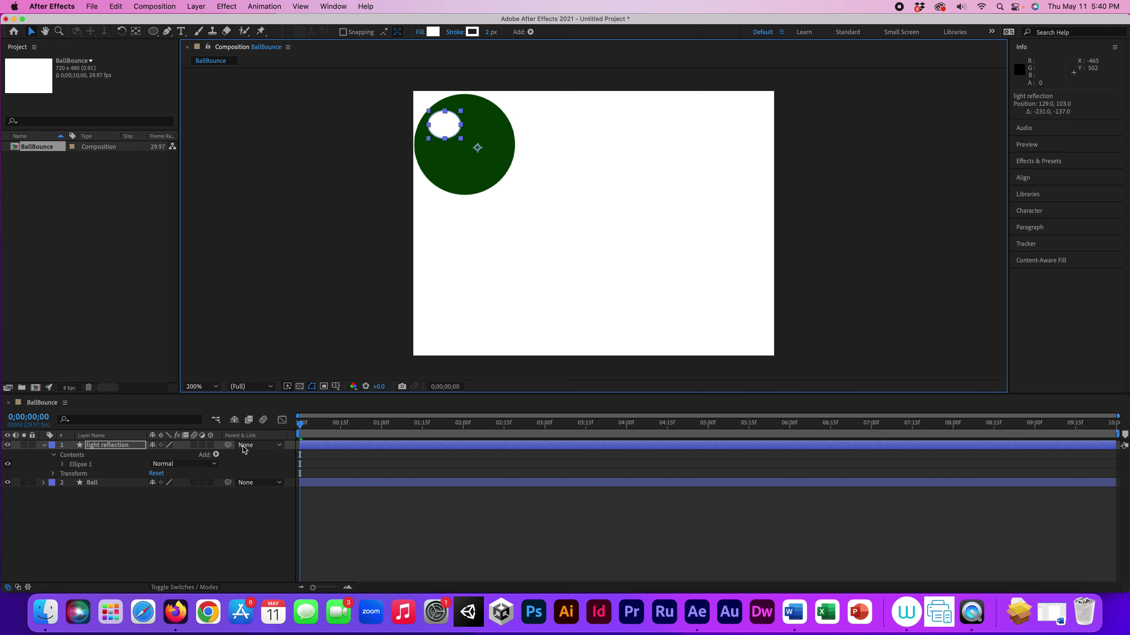
pyautogui.click(279, 446)
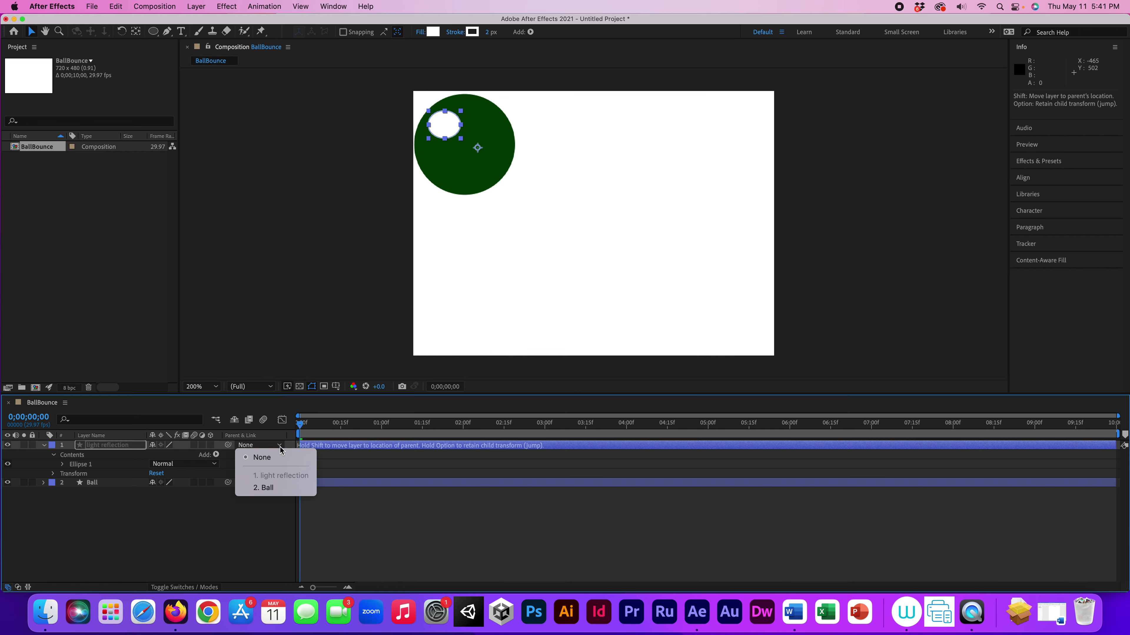
pyautogui.click(276, 488)
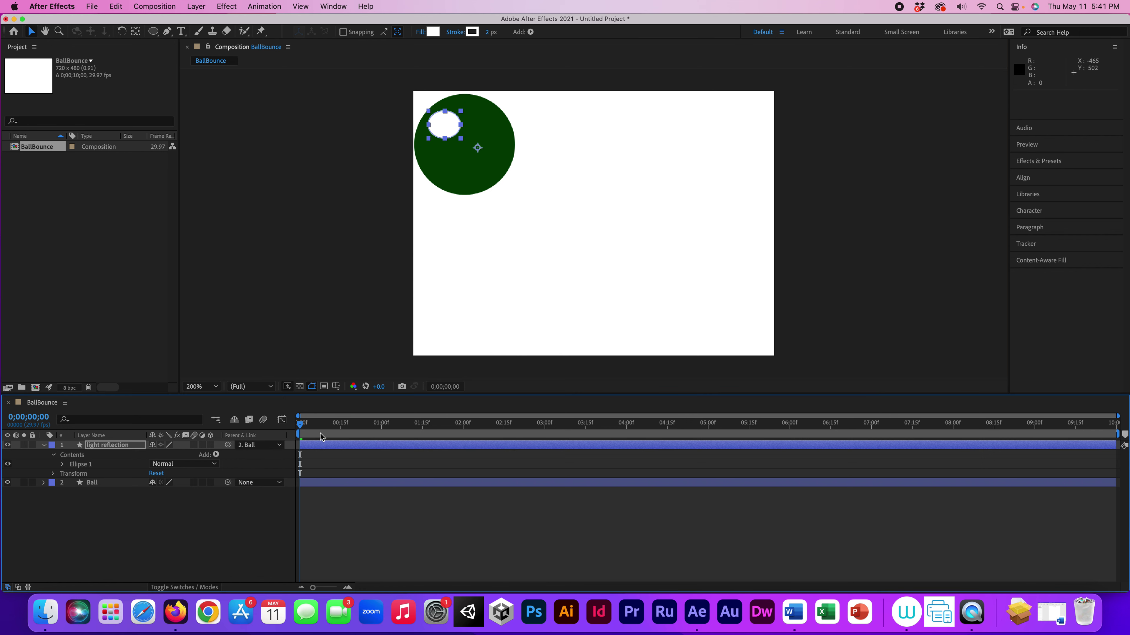
# Step: Set the light reflection layer's Anchor Point to -24, -14 and its Position to -4.1, -8 at the first frame
pyautogui.moveTo(299, 430); pyautogui.dragTo(284, 448)
pyautogui.click(53, 456)
pyautogui.click(54, 465)
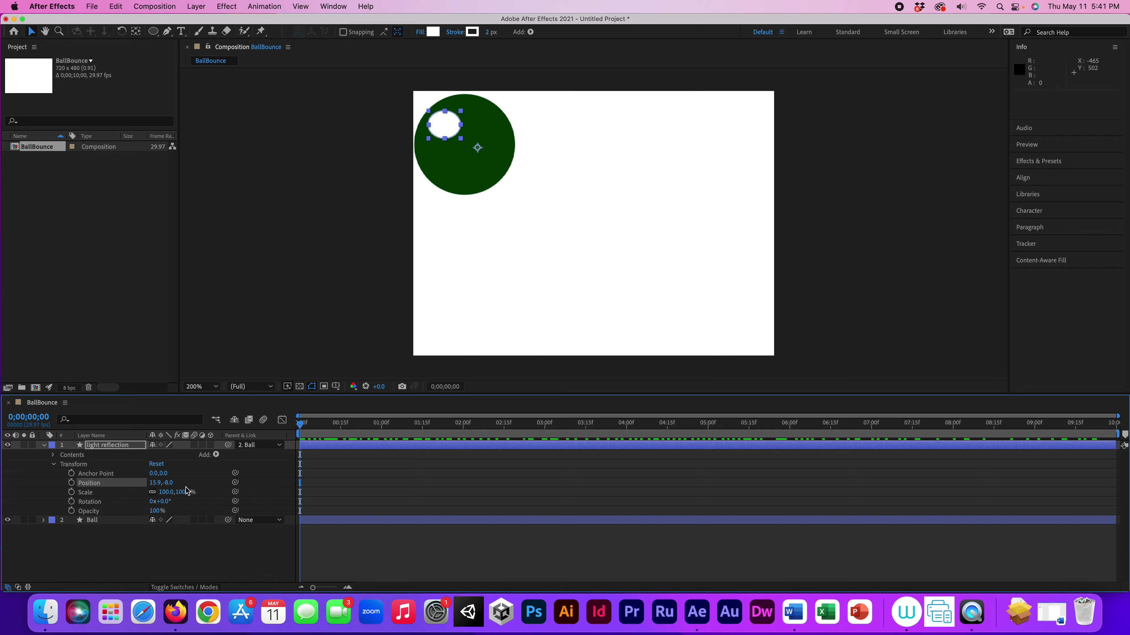
pyautogui.moveTo(152, 474)
pyautogui.mouseDown()
pyautogui.moveTo(170, 477)
pyautogui.moveTo(143, 483)
pyautogui.mouseUp()
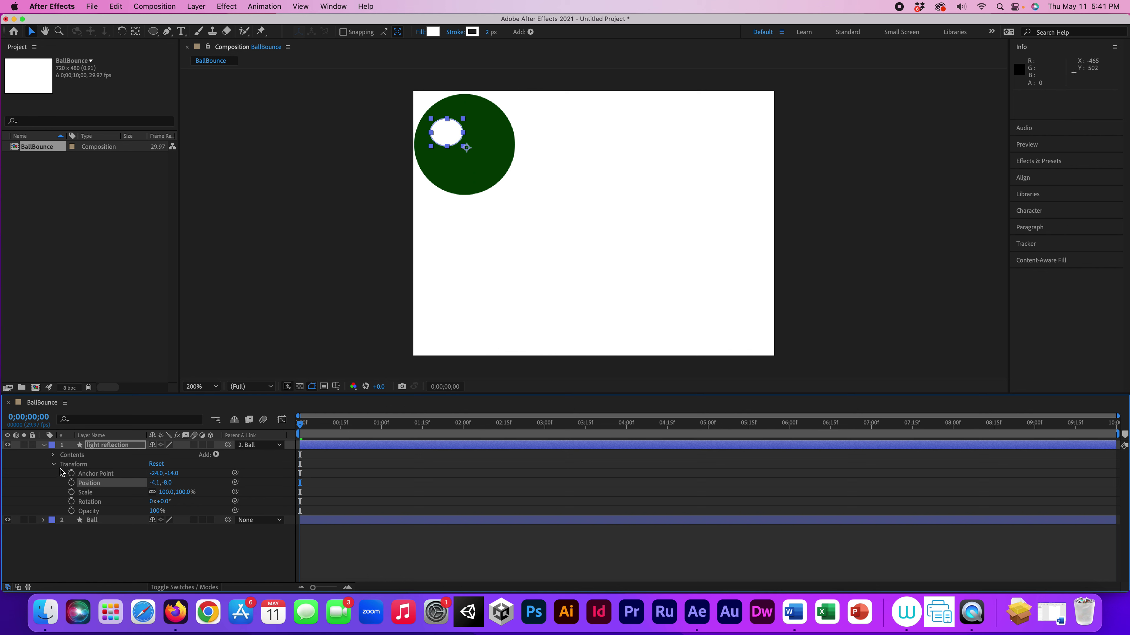
# Step: Add the first Rotation keyframe to the light reflection layer at 0;00;07;00
pyautogui.press('pagedown')
pyautogui.press('pagedown')
pyautogui.moveTo(367, 416); pyautogui.dragTo(873, 425)
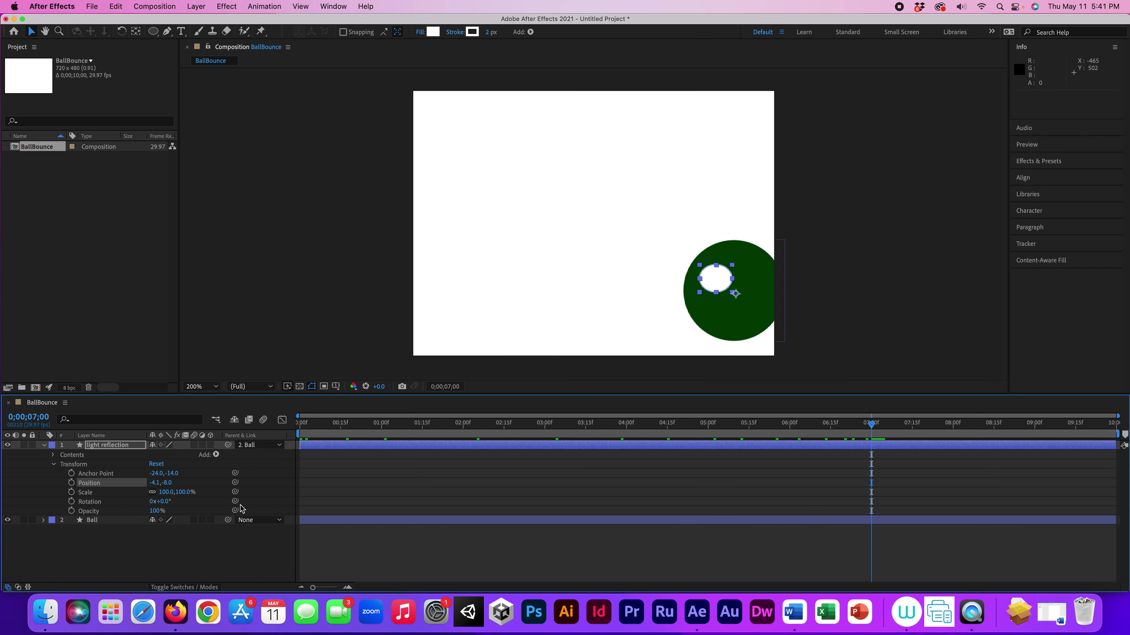
pyautogui.click(71, 502)
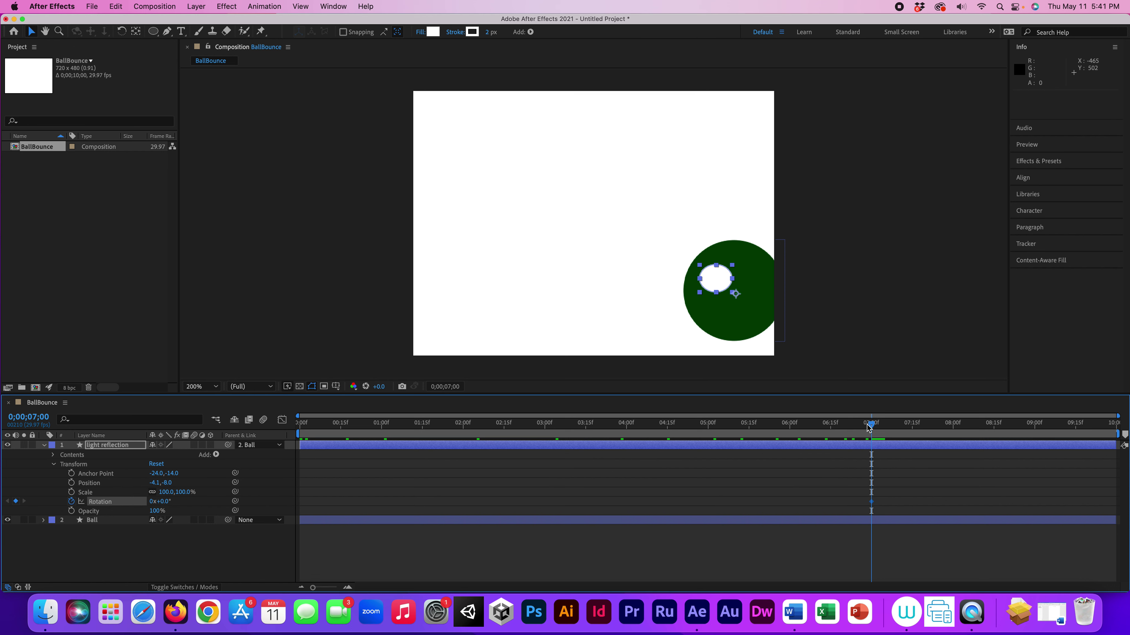
# Step: Set a Rotation keyframe of -5 revolutions for the light reflection at the last frame, 0;00;09;29
pyautogui.moveTo(871, 427); pyautogui.dragTo(1118, 432)
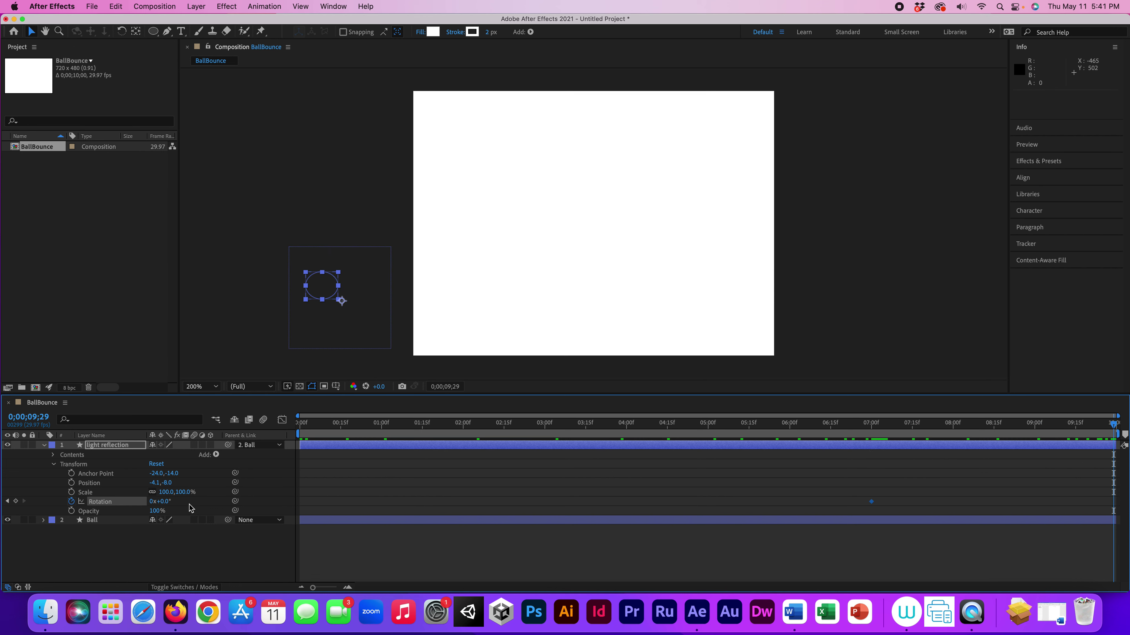
pyautogui.moveTo(160, 501); pyautogui.dragTo(208, 498)
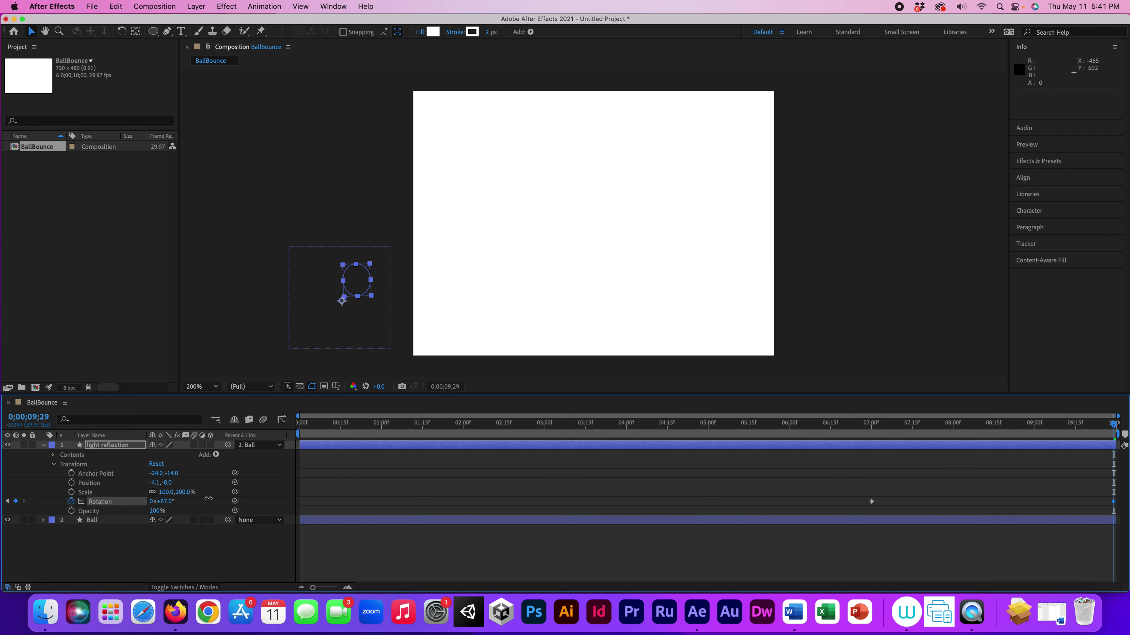
pyautogui.press('super+z')
pyautogui.moveTo(152, 505)
pyautogui.mouseDown()
pyautogui.moveTo(139, 504)
pyautogui.moveTo(153, 504)
pyautogui.mouseUp()
pyautogui.click(155, 502)
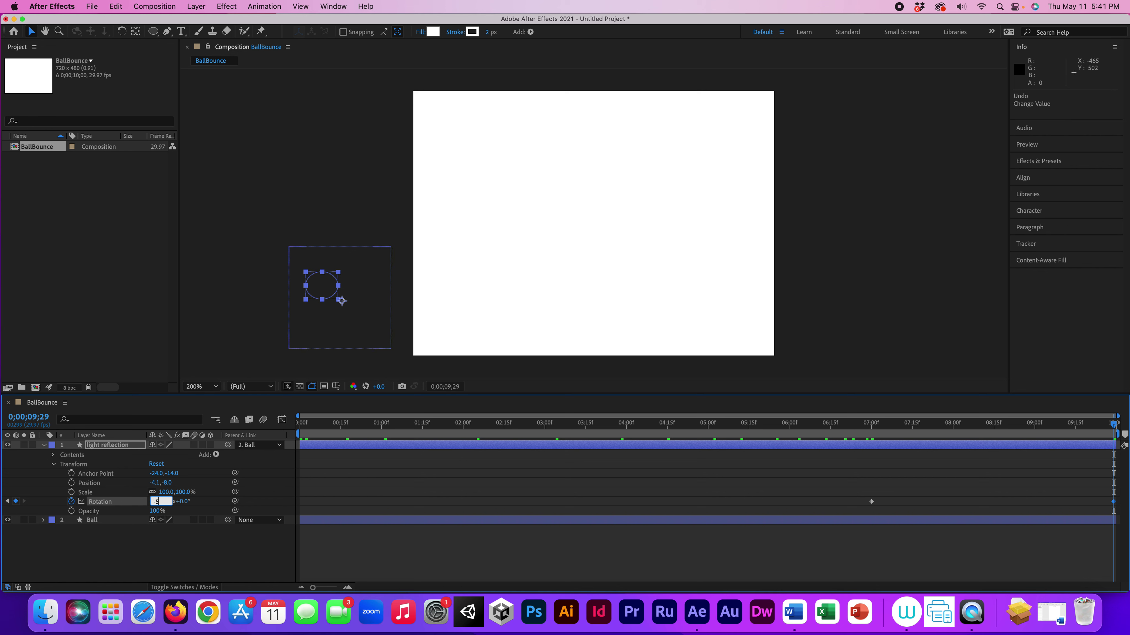
pyautogui.write('-5')
pyautogui.press('Return')
# Step: Preview the animation from the first frame to check how the reflection spins while the ball rolls away
pyautogui.press('space')
pyautogui.press('space')
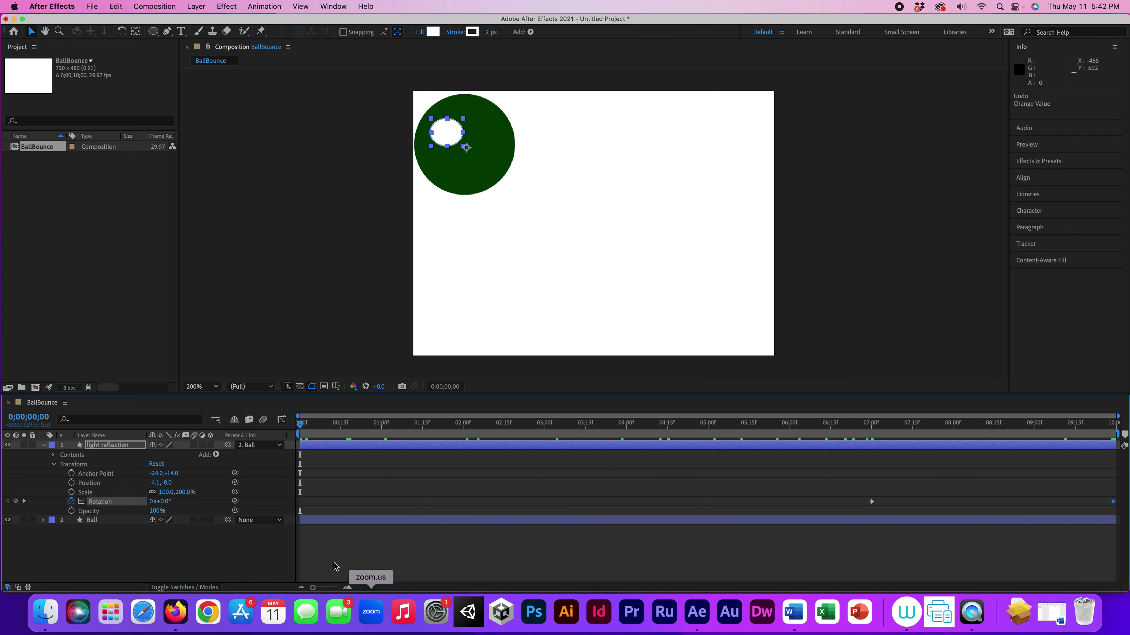
pyautogui.press('space')
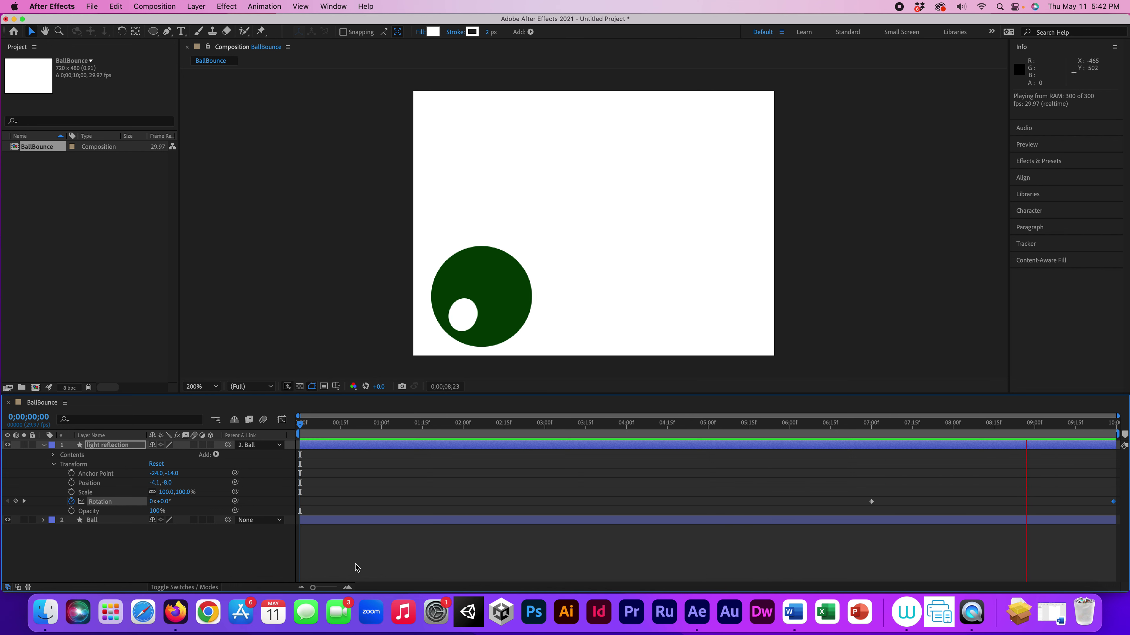
pyautogui.press('space')
# Step: Set the light reflection's Rotation keyframe at 0;00;09;29 to -2 revolutions
pyautogui.moveTo(357, 425); pyautogui.dragTo(1113, 425)
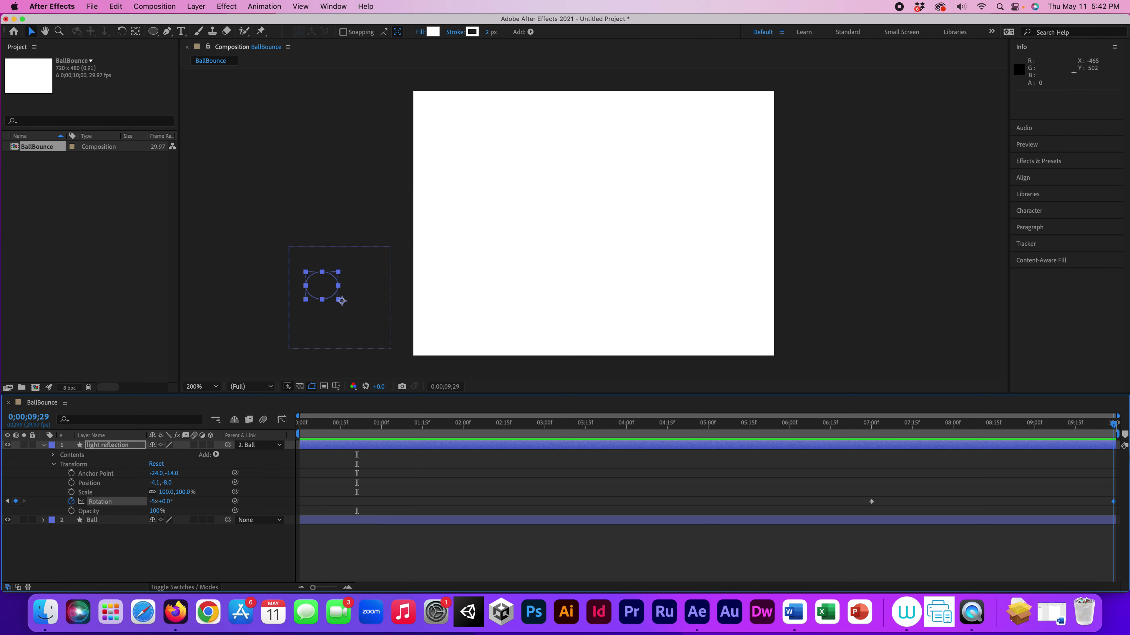
pyautogui.click(154, 501)
pyautogui.write('-2')
pyautogui.click(927, 562)
# Step: Preview the revised reflection spin, and collapse the light reflection layer's properties
pyautogui.press('space')
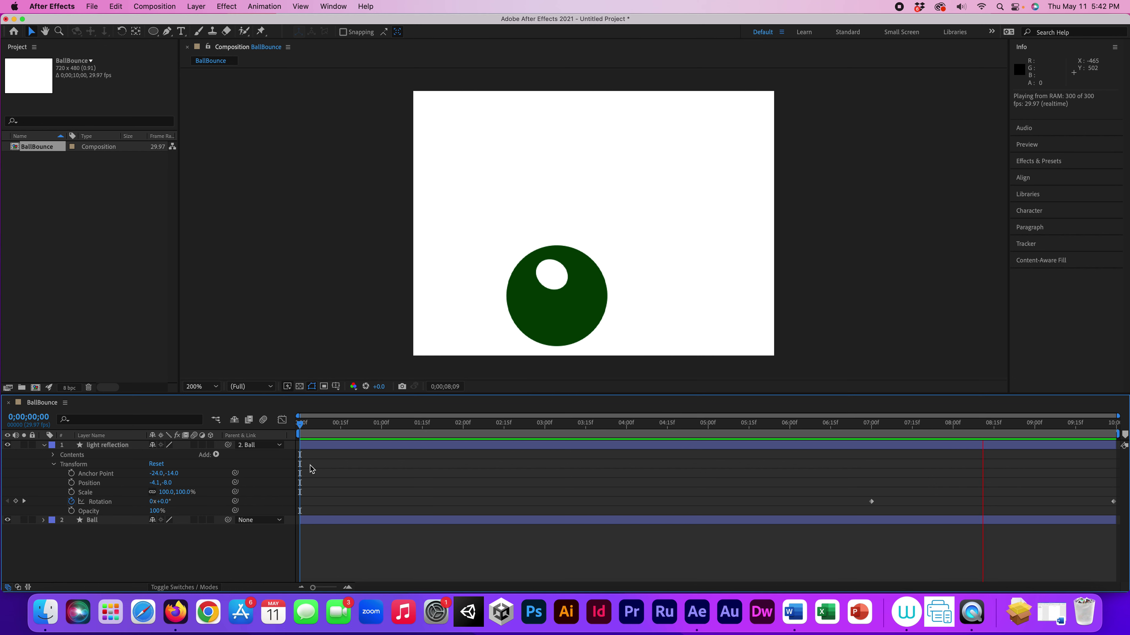
pyautogui.press('space')
pyautogui.click(45, 445)
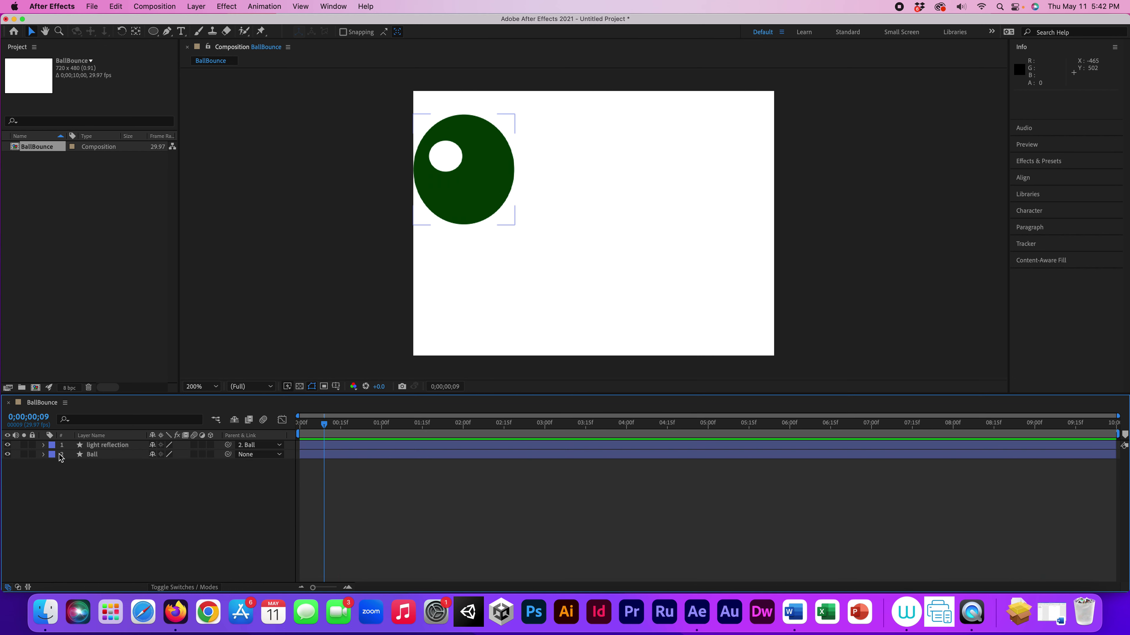
# Step: Select the BallBounce composition and add it to the Render Queue
pyautogui.click(520, 183)
pyautogui.click(304, 445)
pyautogui.click(89, 150)
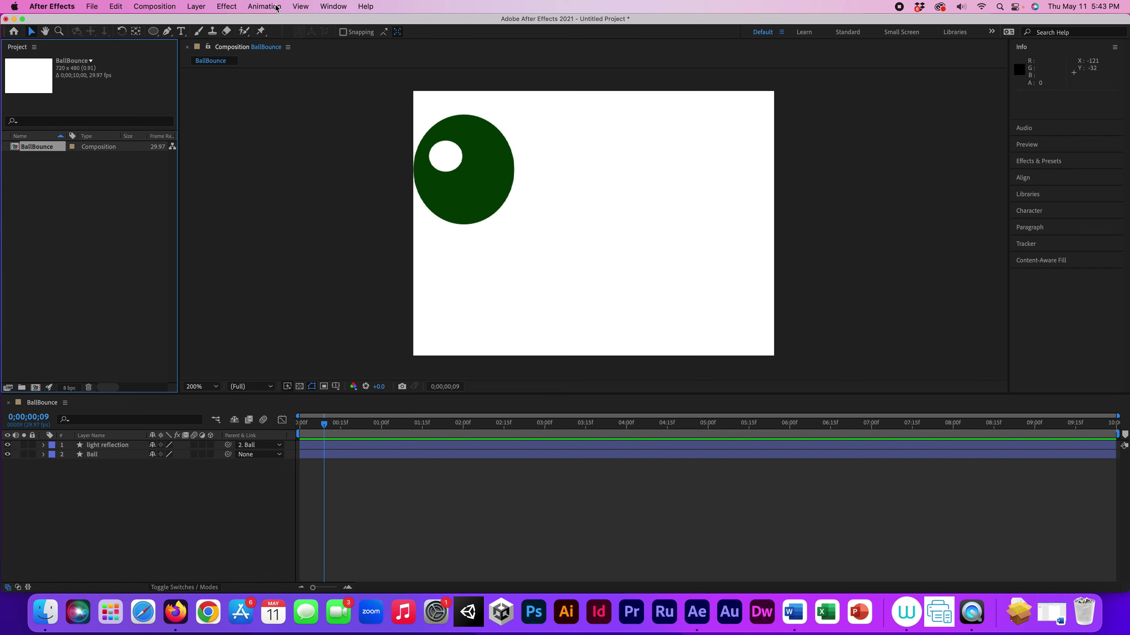
pyautogui.click(365, 5)
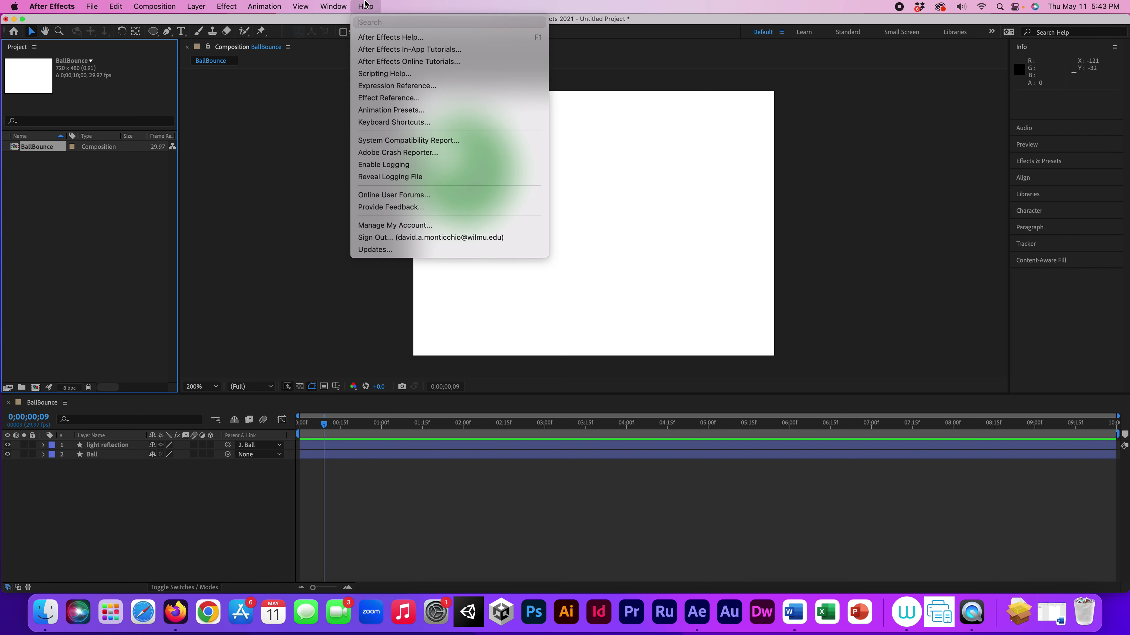
pyautogui.write('render')
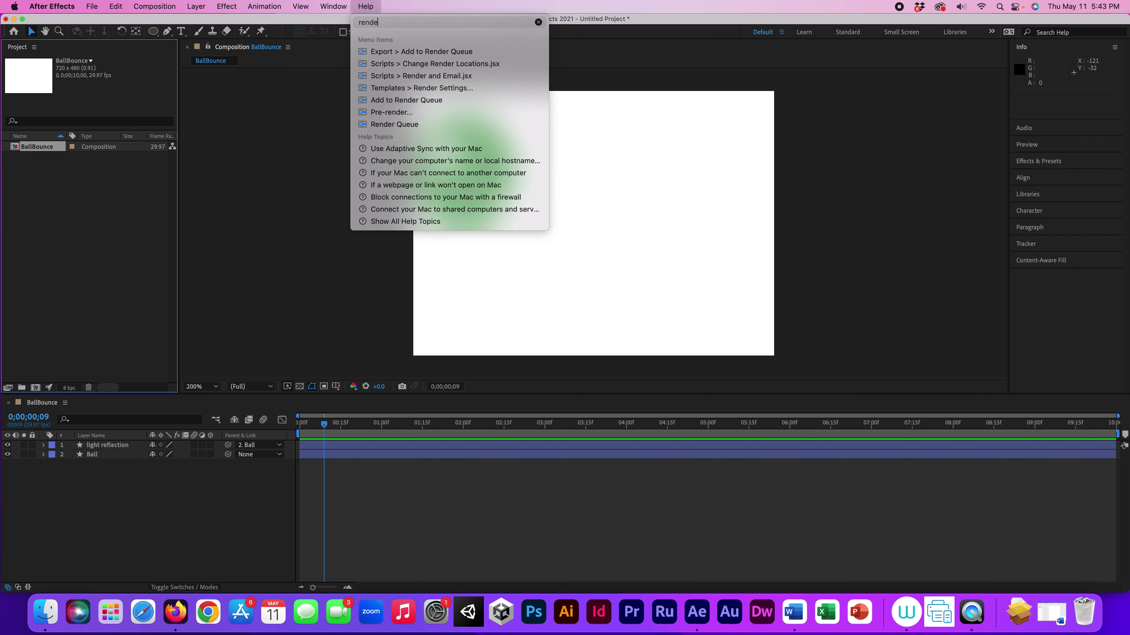
pyautogui.moveTo(398, 56)
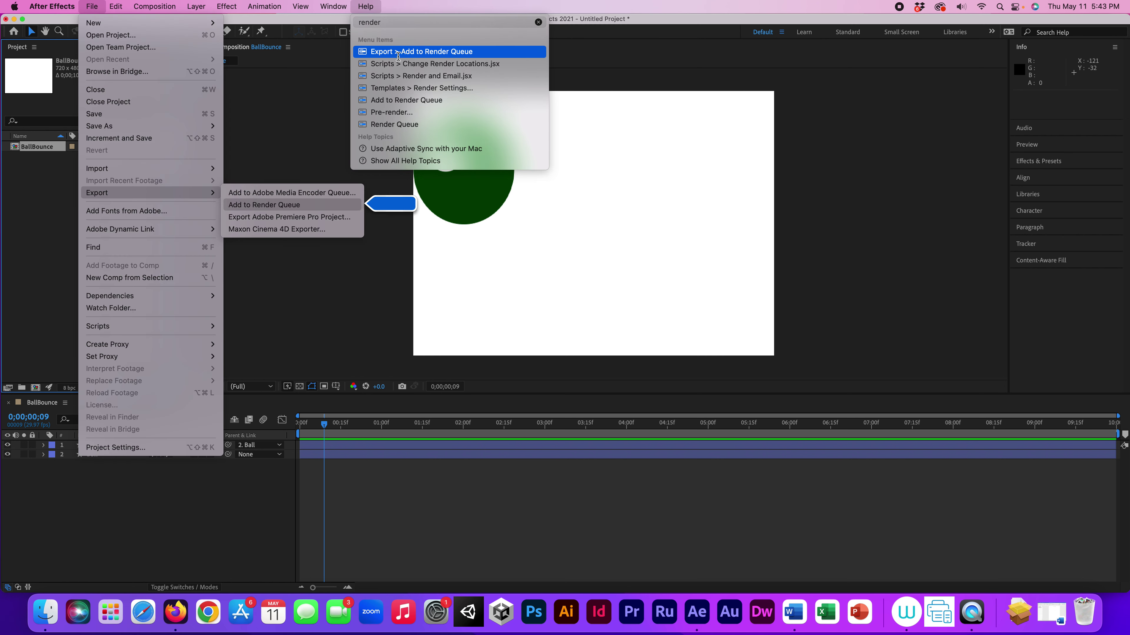
pyautogui.moveTo(96, 5)
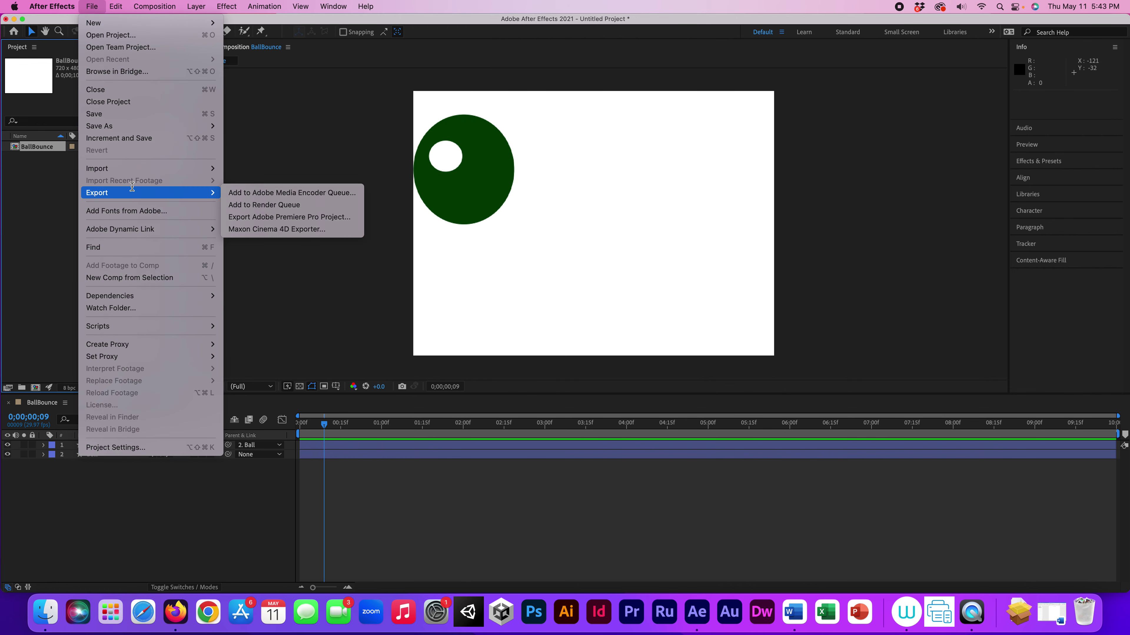
pyautogui.moveTo(100, 192)
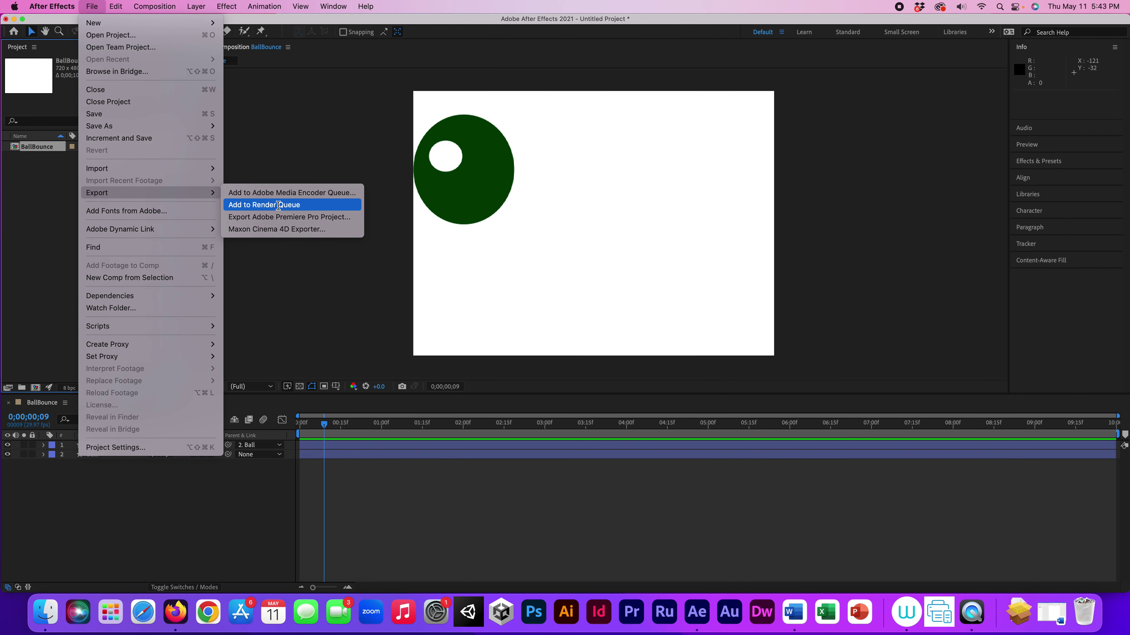
pyautogui.click(278, 205)
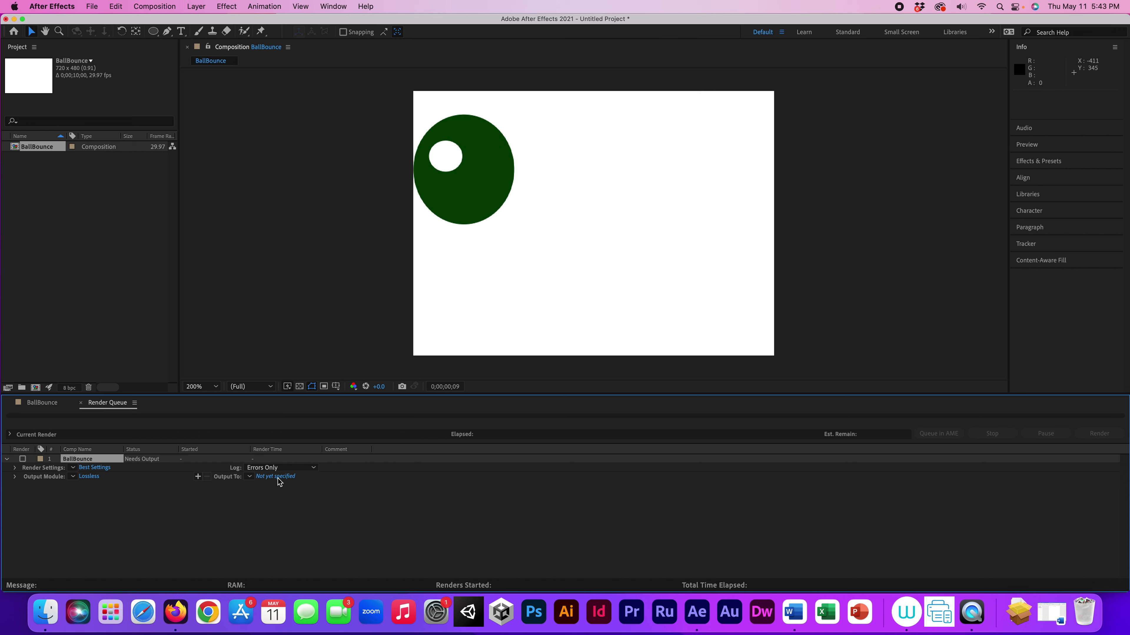
# Step: Set the render output to BallBounce.mov on the Desktop and render the composition
pyautogui.click(258, 474)
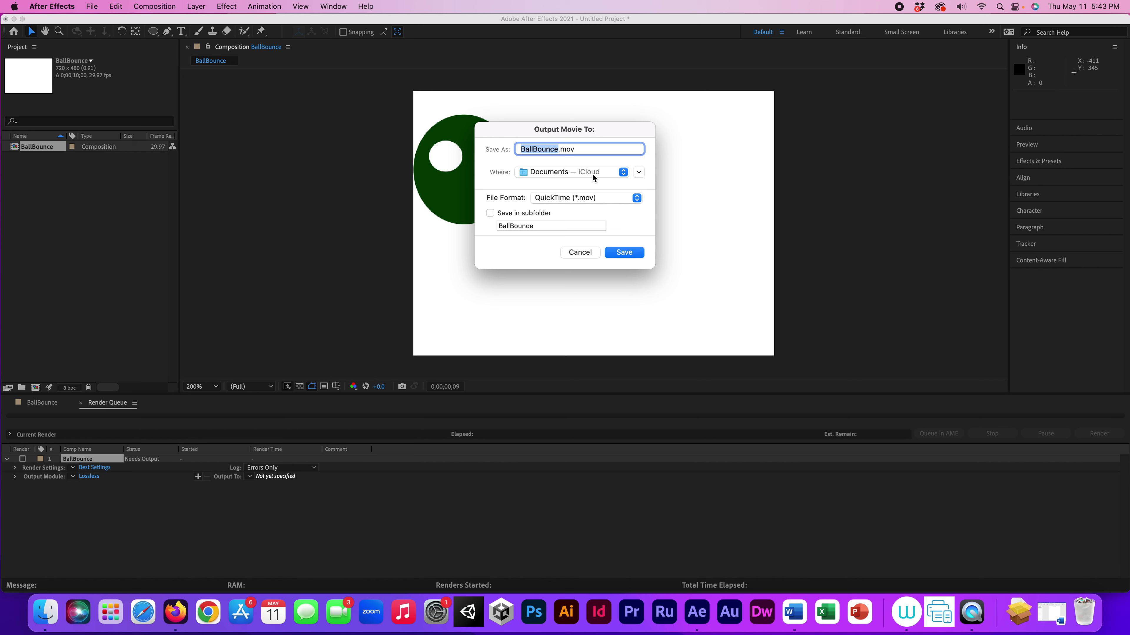
pyautogui.click(620, 171)
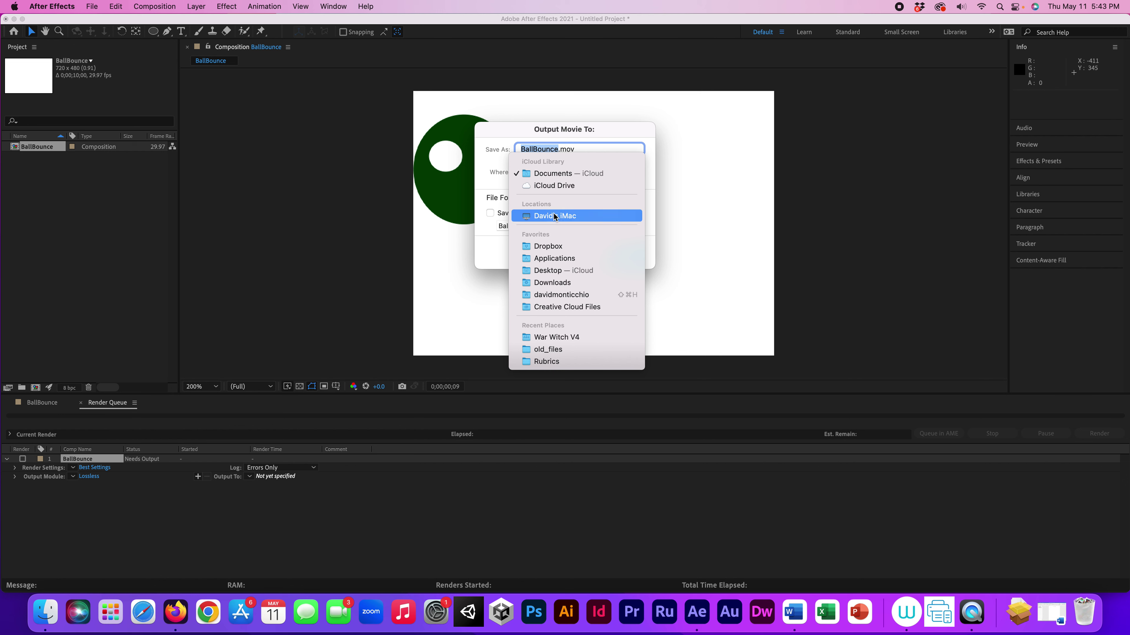
pyautogui.press('Escape')
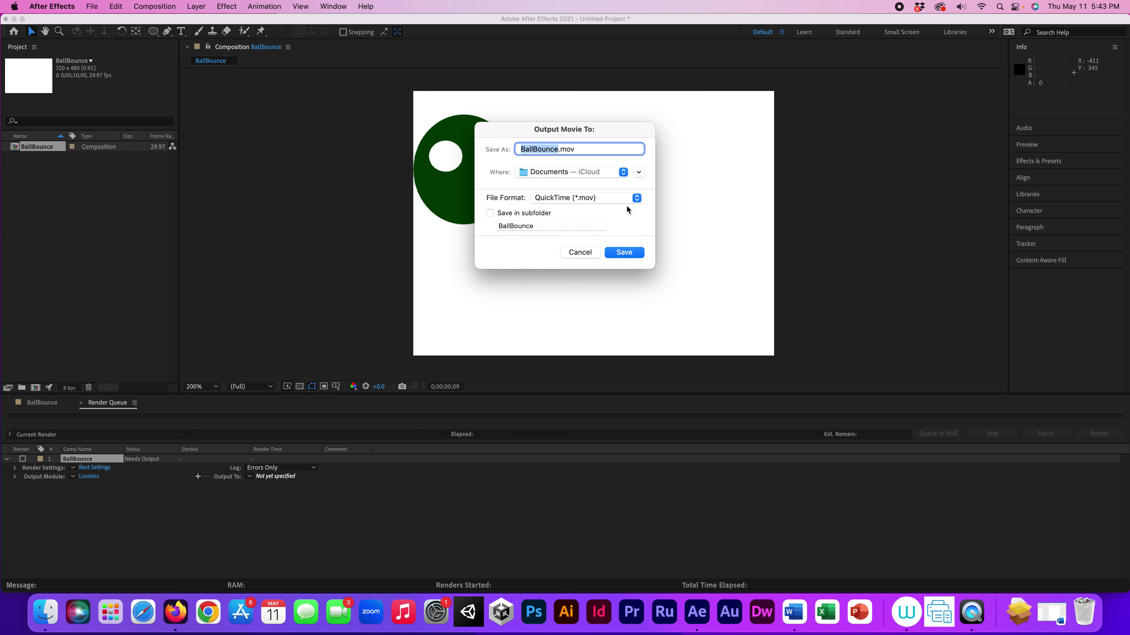
pyautogui.click(639, 172)
pyautogui.scroll(-1, 409, 269)
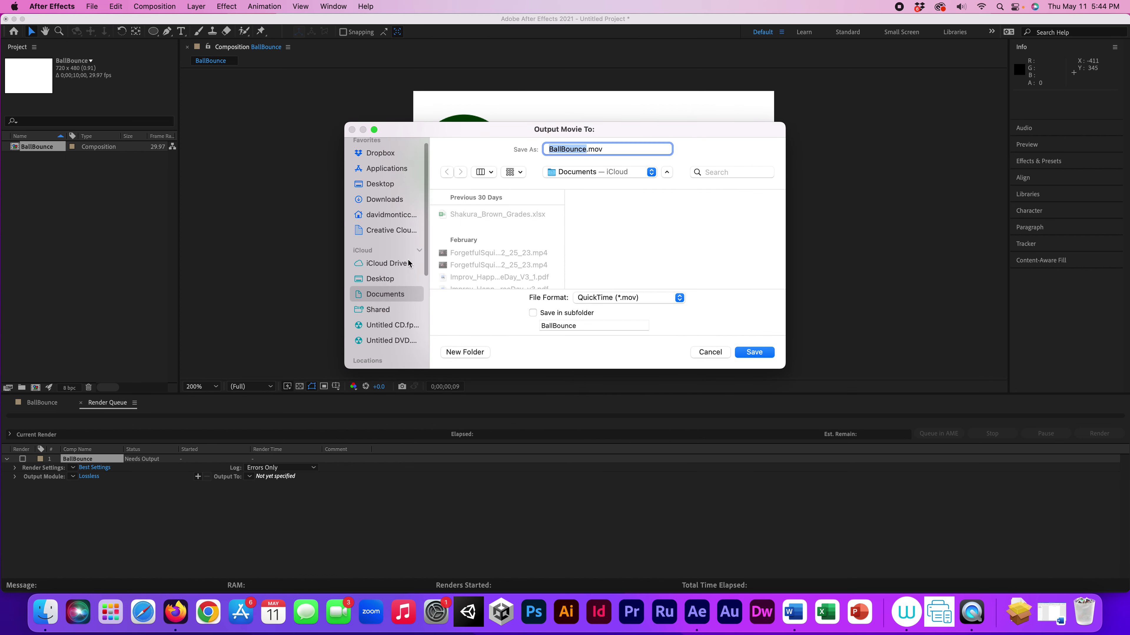
pyautogui.click(373, 182)
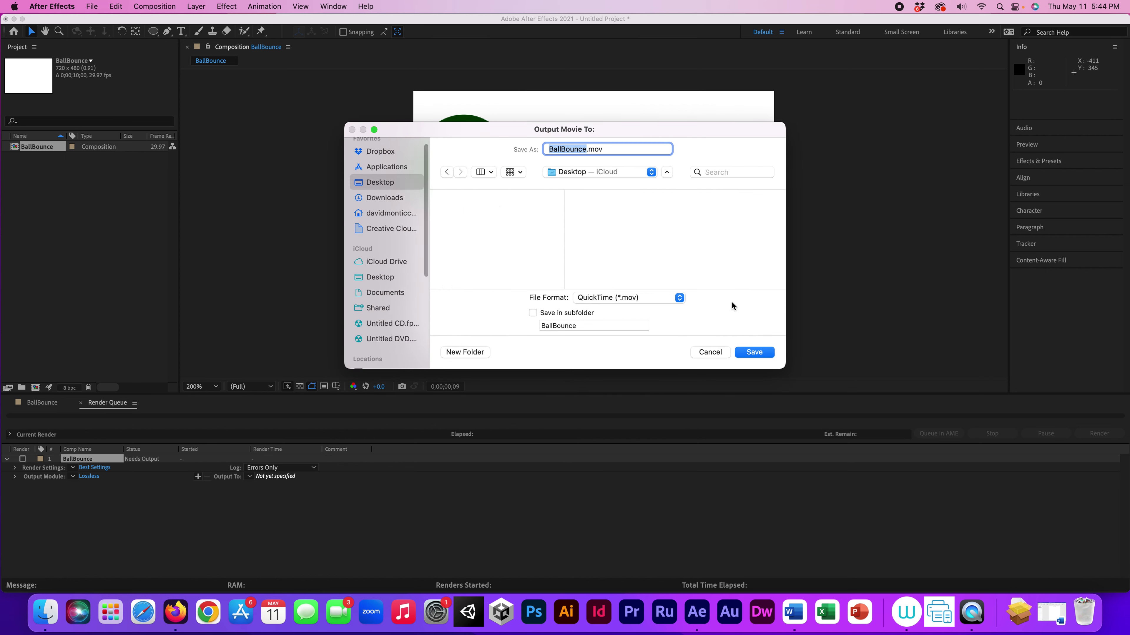
pyautogui.click(754, 352)
pyautogui.click(1099, 433)
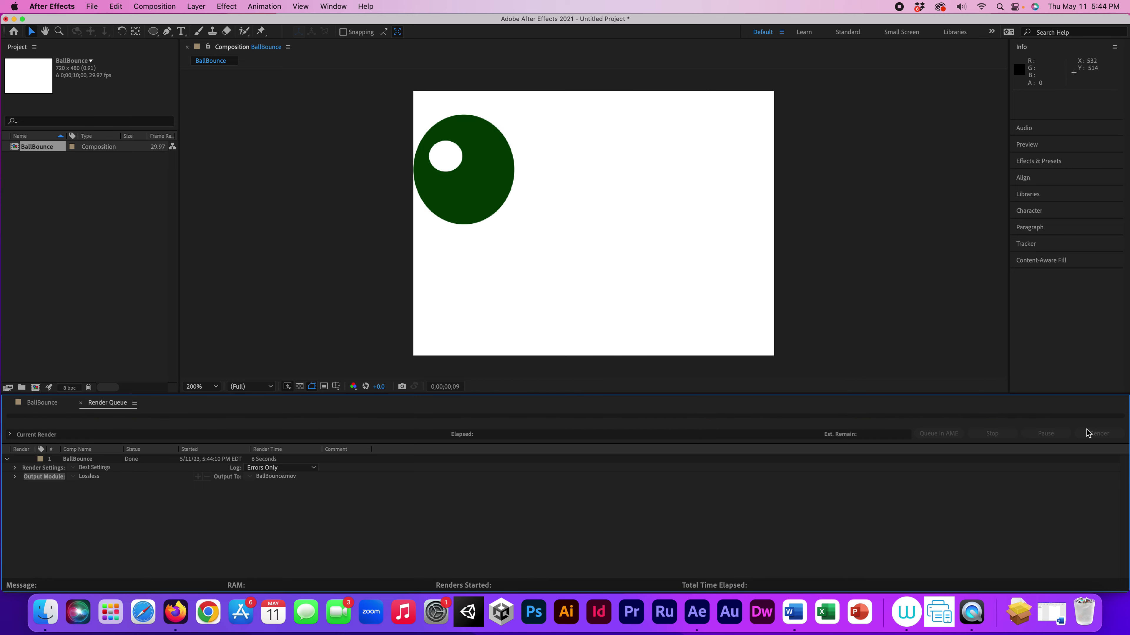
# Step: Minimize the open windows to reach the desktop and try to open BallBounce.mov in QuickTime Player
pyautogui.click(13, 19)
pyautogui.moveTo(469, 34); pyautogui.dragTo(441, 24)
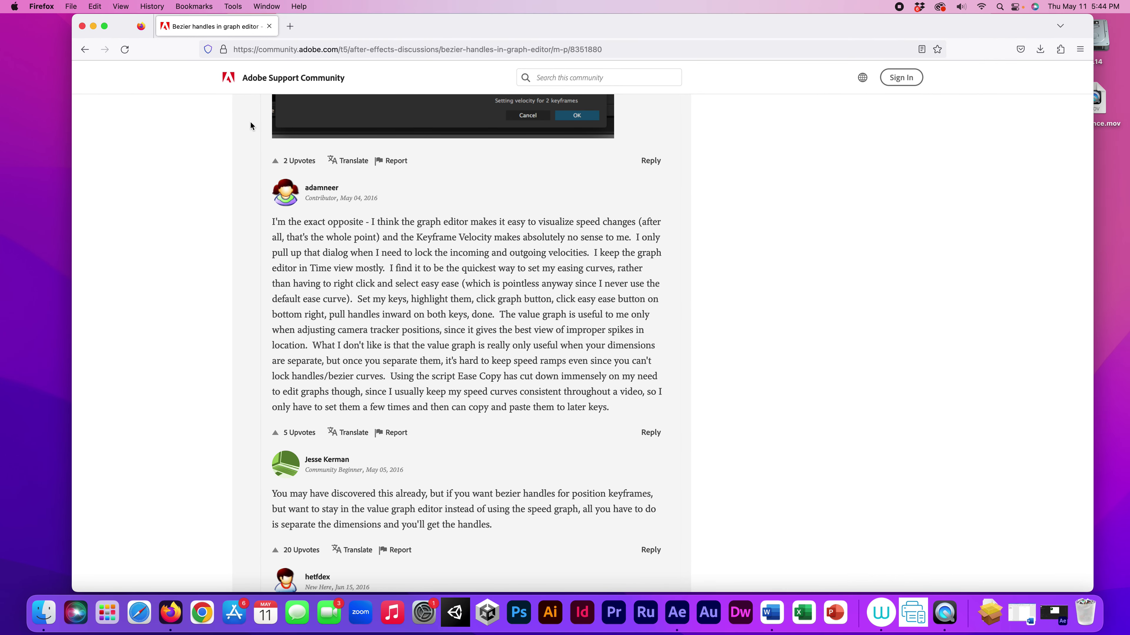
pyautogui.click(93, 26)
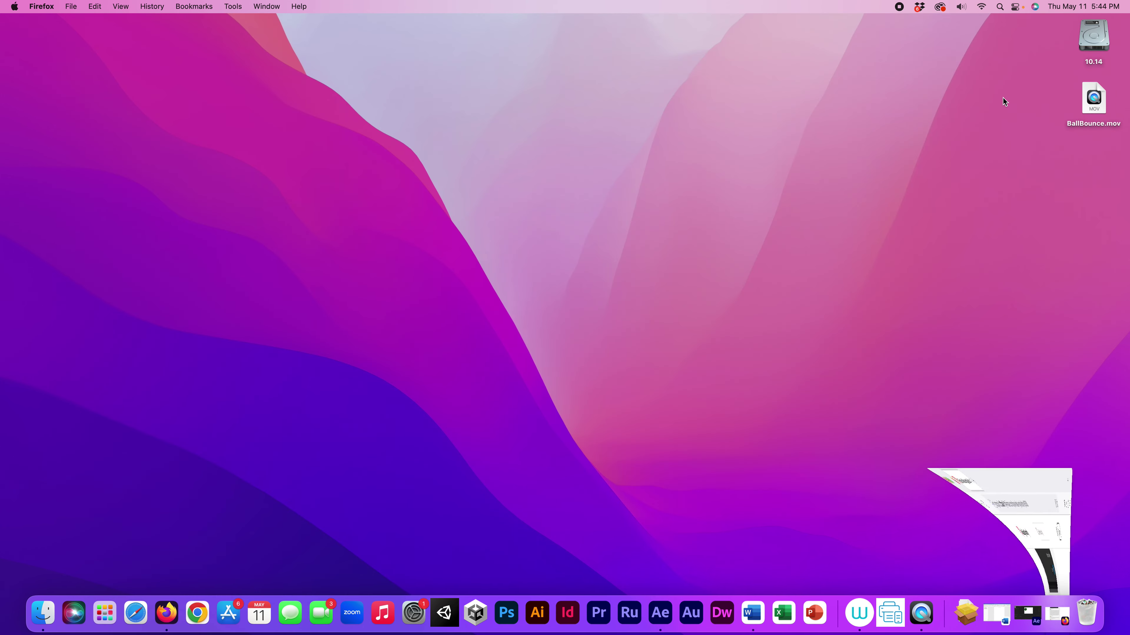
pyautogui.doubleClick(1094, 99)
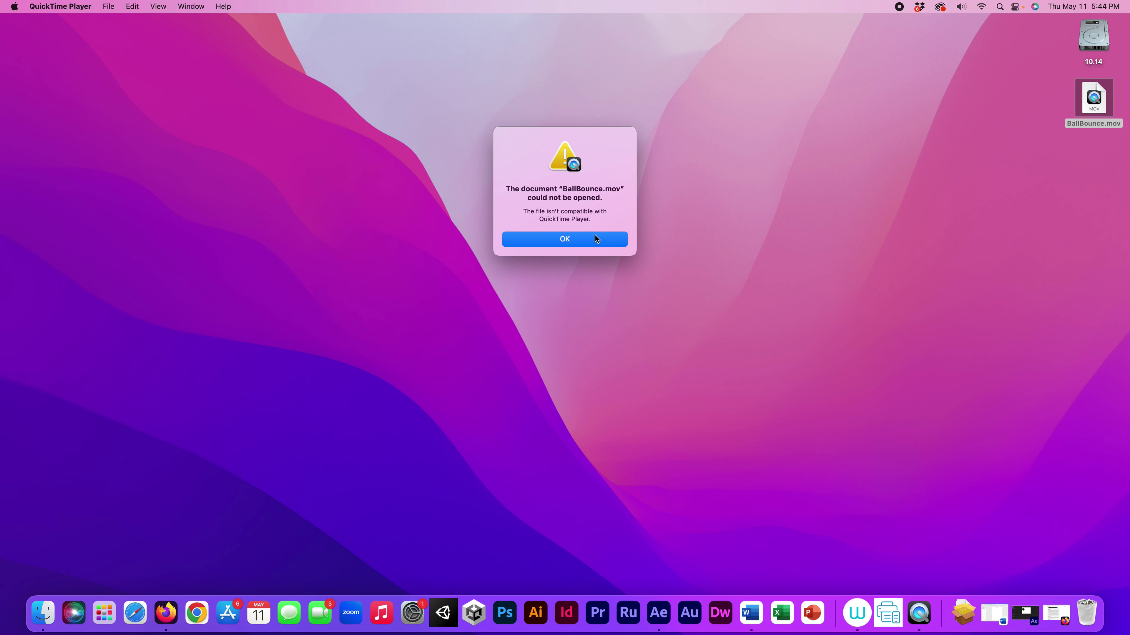
pyautogui.click(577, 242)
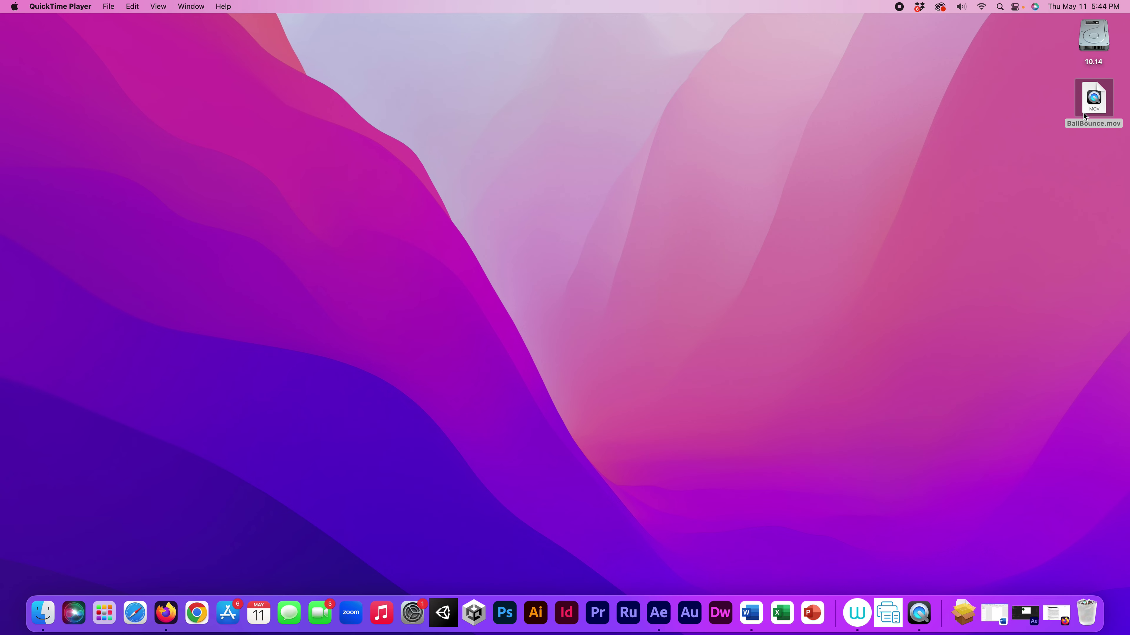
# Step: Play BallBounce.mov in VLC media player, postponing the update offer, and close the player window
pyautogui.rightClick(1089, 106)
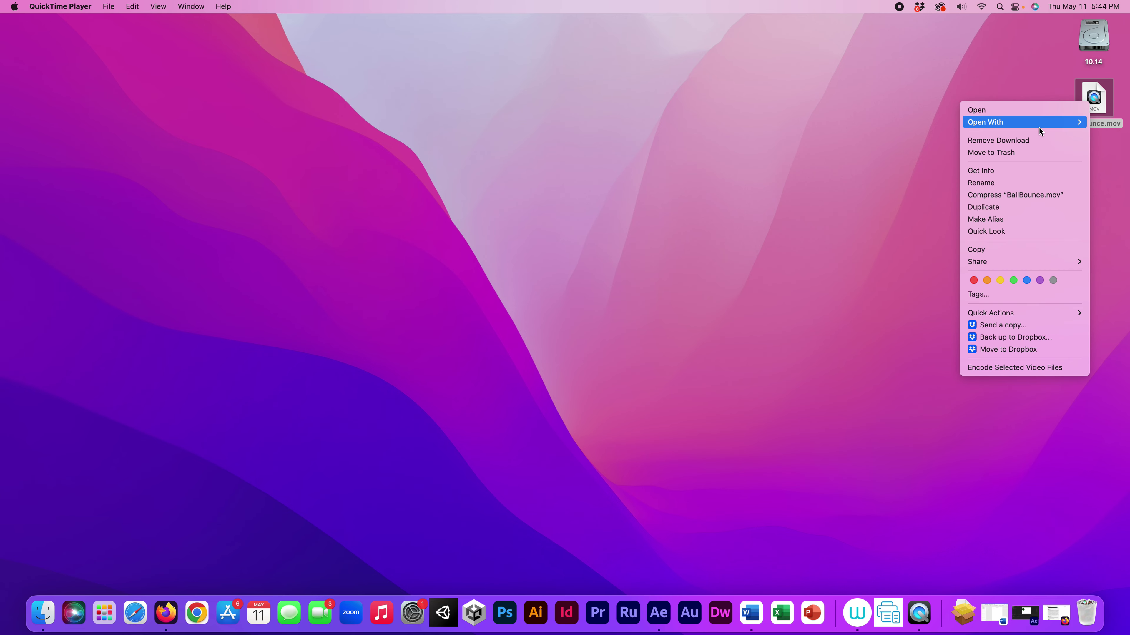
pyautogui.moveTo(1039, 128)
pyautogui.click(864, 189)
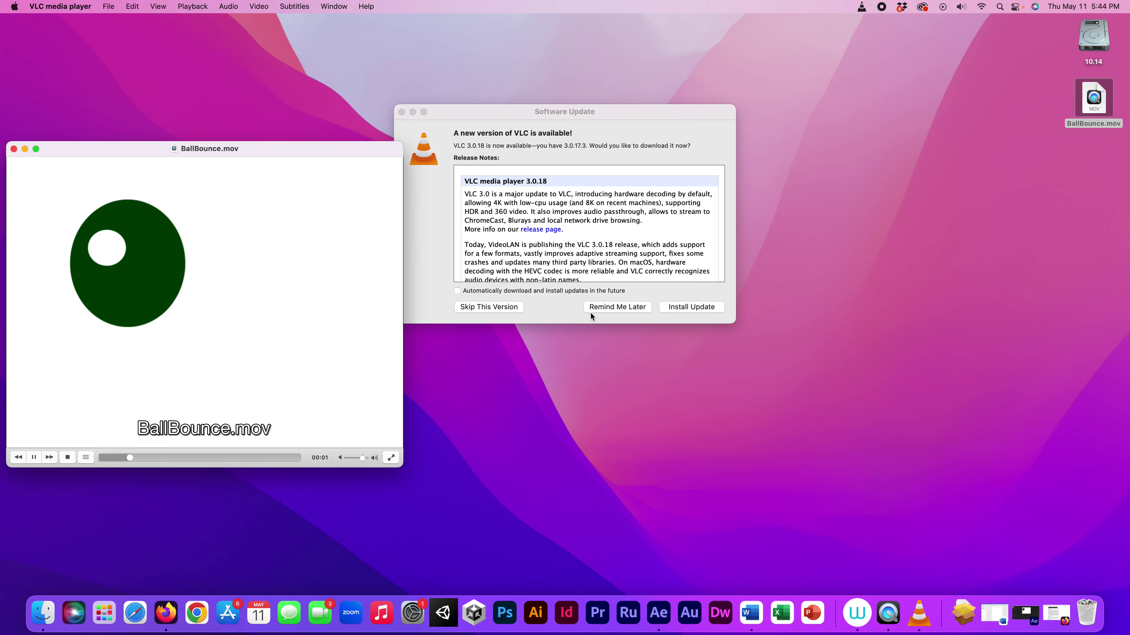
pyautogui.click(600, 310)
pyautogui.moveTo(248, 145); pyautogui.dragTo(499, 106)
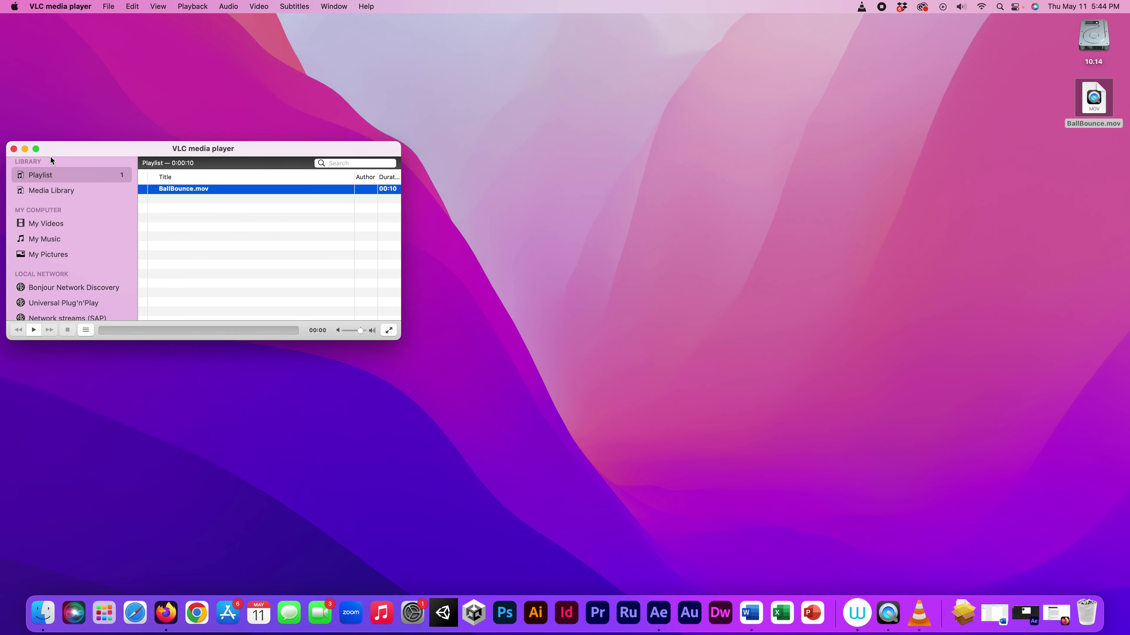
pyautogui.click(13, 150)
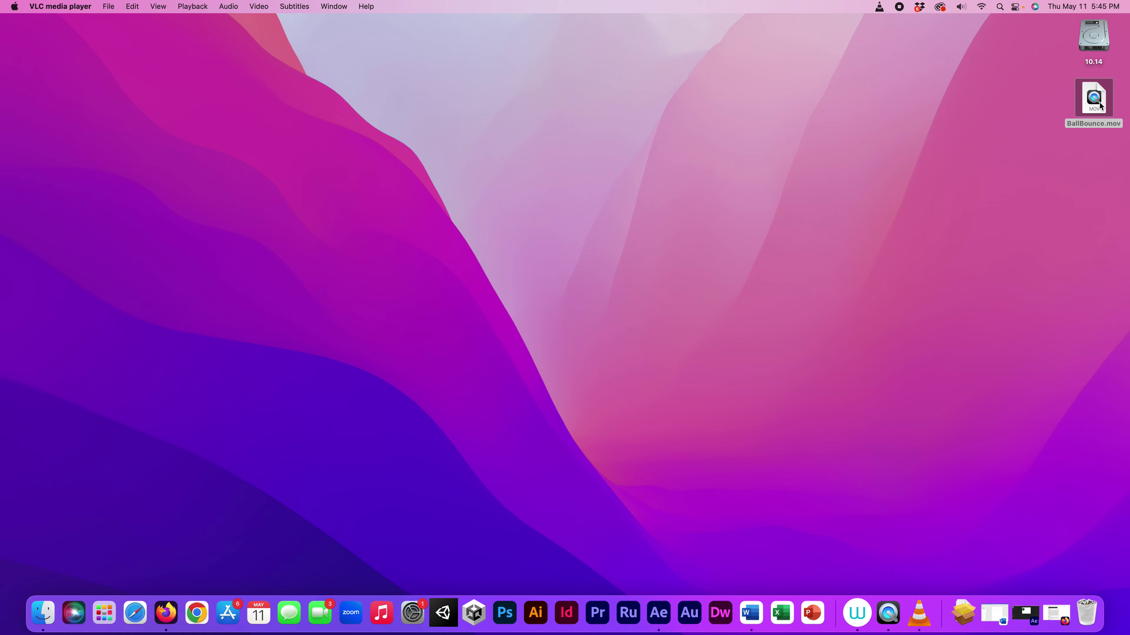
# Step: Switch back to After Effects, show the BallBounce timeline and expand the Ball layer's Transform properties
pyautogui.click(1025, 613)
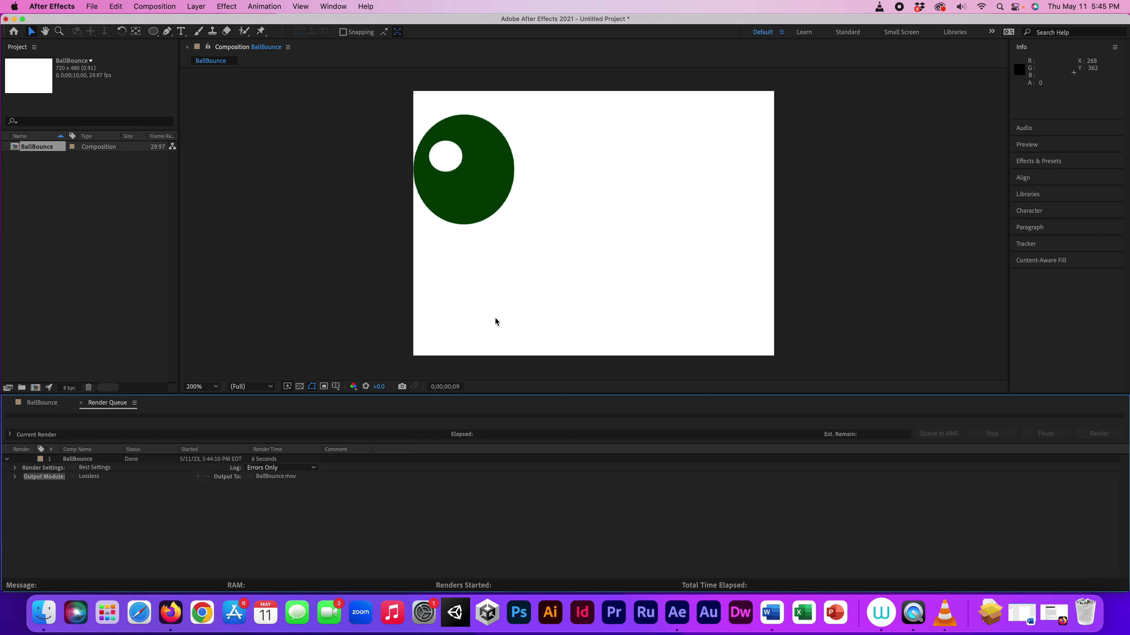
pyautogui.click(39, 405)
pyautogui.click(54, 456)
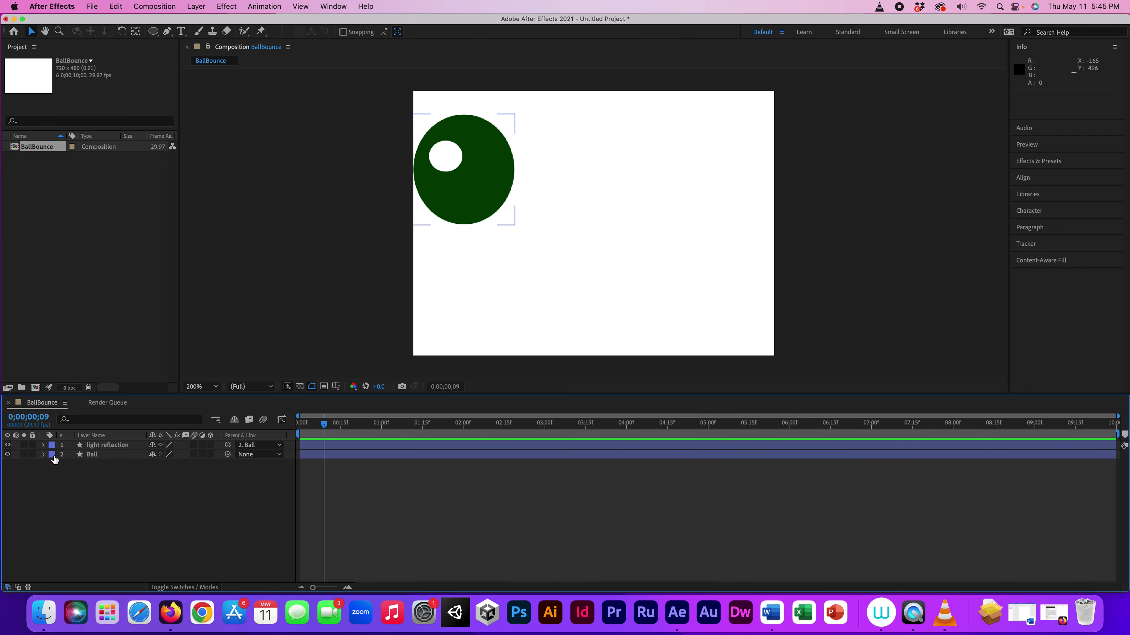
pyautogui.click(43, 454)
pyautogui.click(53, 474)
# Step: Scrub to 0;00;05;02 and examine the Ball layer's Position and Scale keyframes along its motion path
pyautogui.moveTo(334, 427); pyautogui.dragTo(714, 428)
pyautogui.click(364, 454)
pyautogui.moveTo(921, 468); pyautogui.dragTo(326, 541)
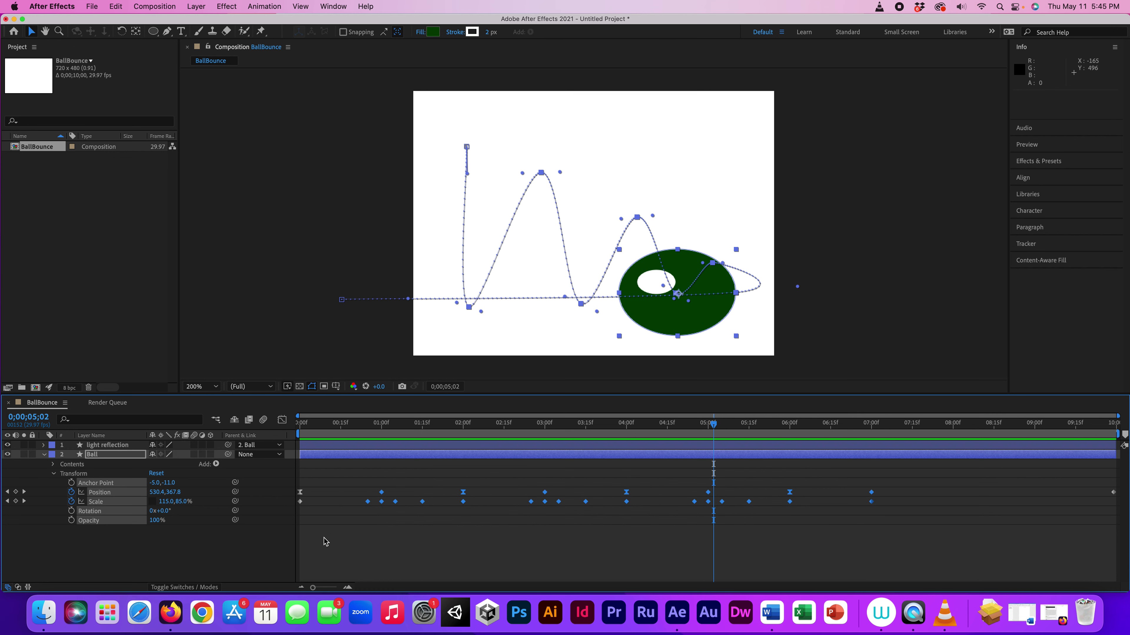
pyautogui.click(470, 550)
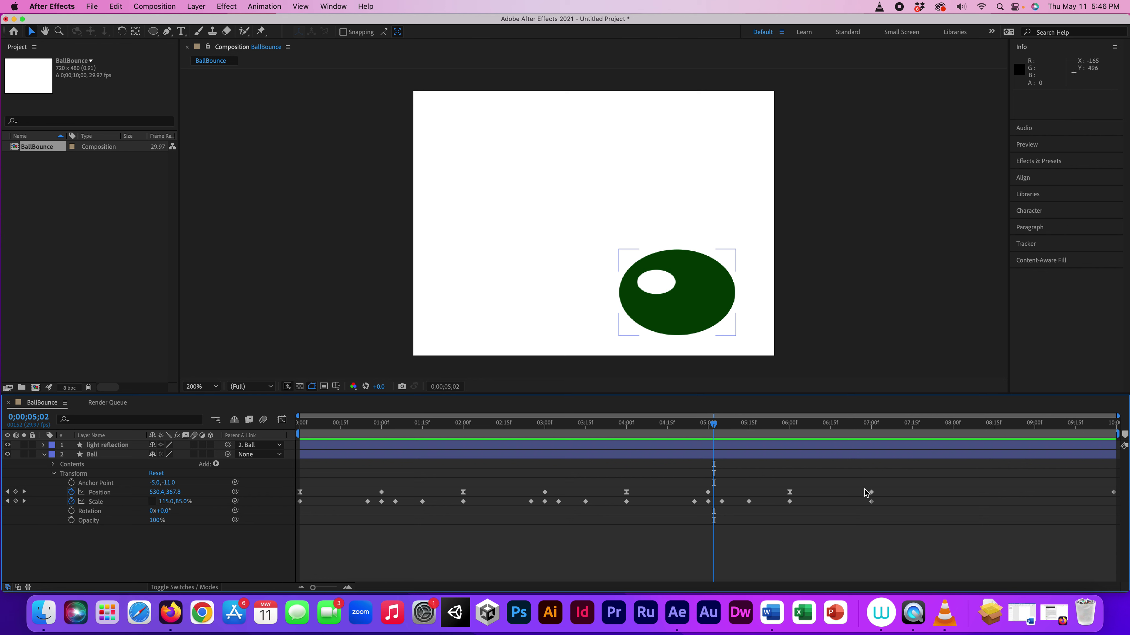
pyautogui.click(870, 492)
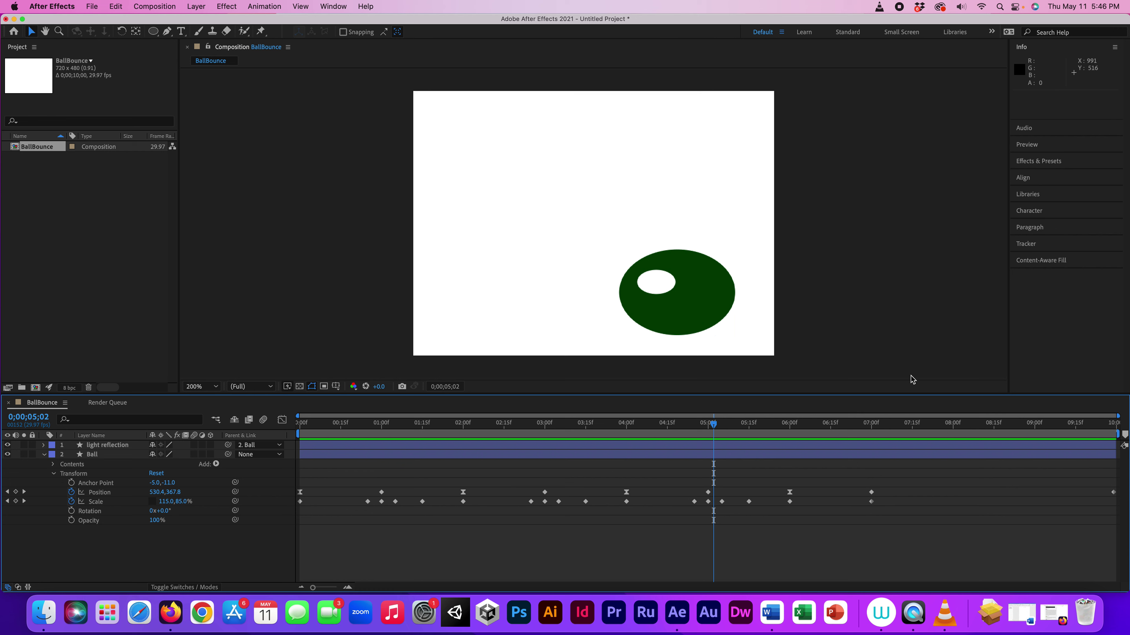